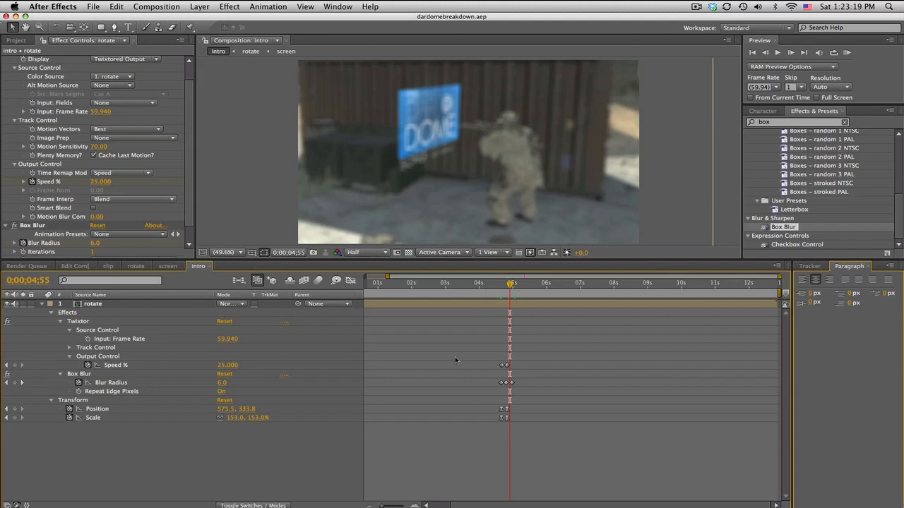
# Step: Add the expression wiggle(5,5) to the Position property of the rotate layer
pyautogui.click(481, 283)
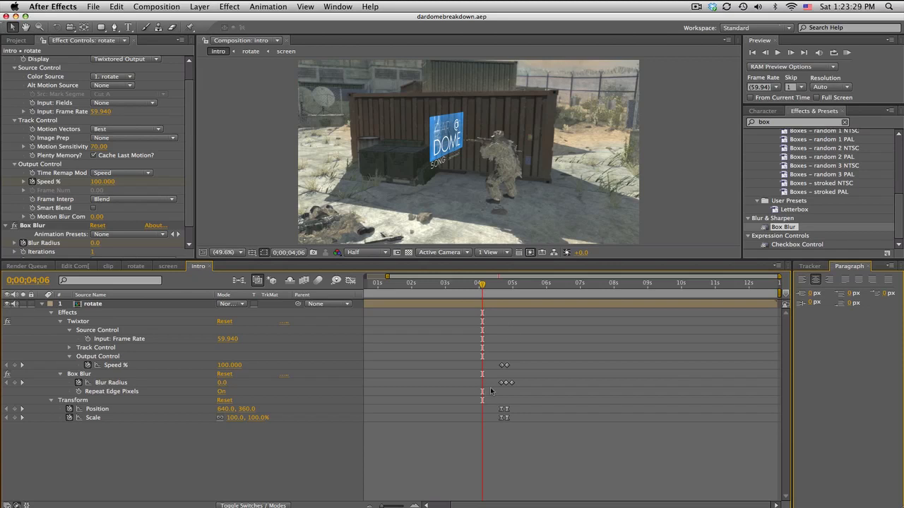
pyautogui.keyDown('alt'); pyautogui.click(69, 409); pyautogui.keyUp('alt')
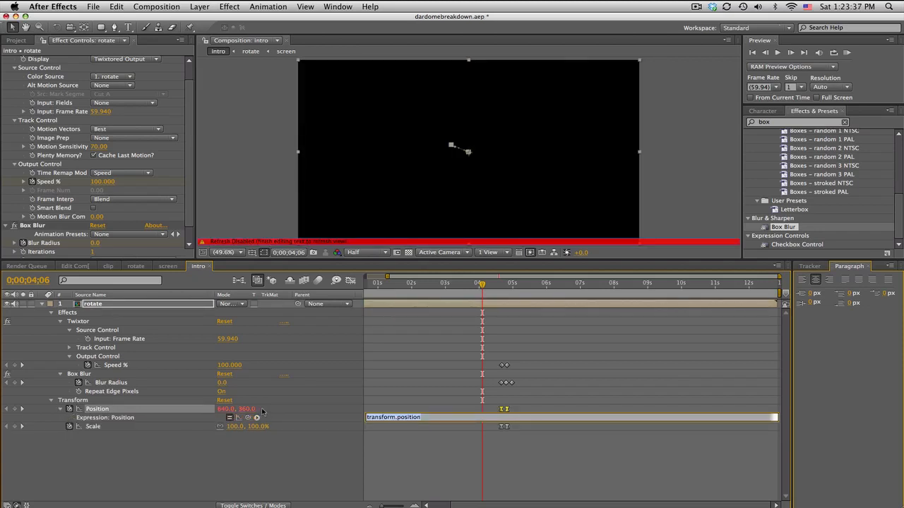
pyautogui.write('wigl')
pyautogui.click(330, 458)
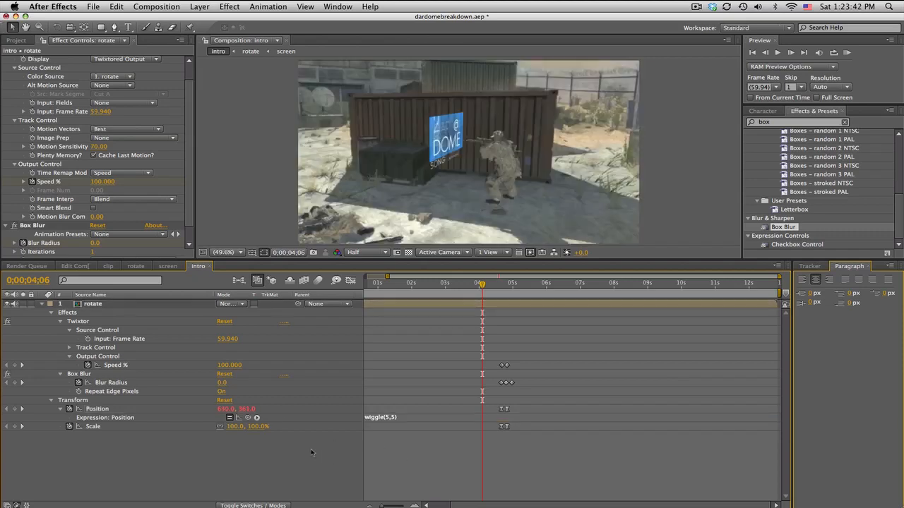
# Step: Reveal the rotate layer's Rotation property and give it the expression wiggle(3,1)
pyautogui.click(116, 307)
pyautogui.hotkey('shift', 'r')
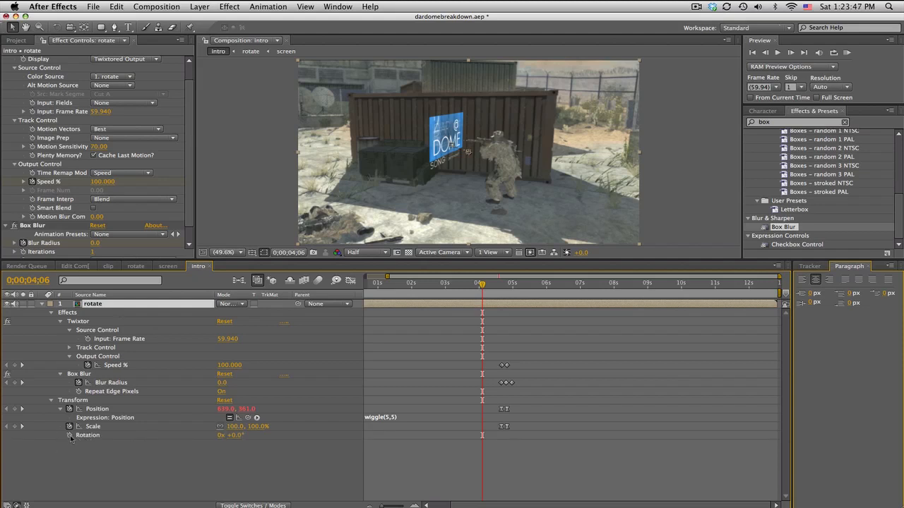
pyautogui.keyDown('alt'); pyautogui.click(70, 436); pyautogui.keyUp('alt')
pyautogui.write('wigl')
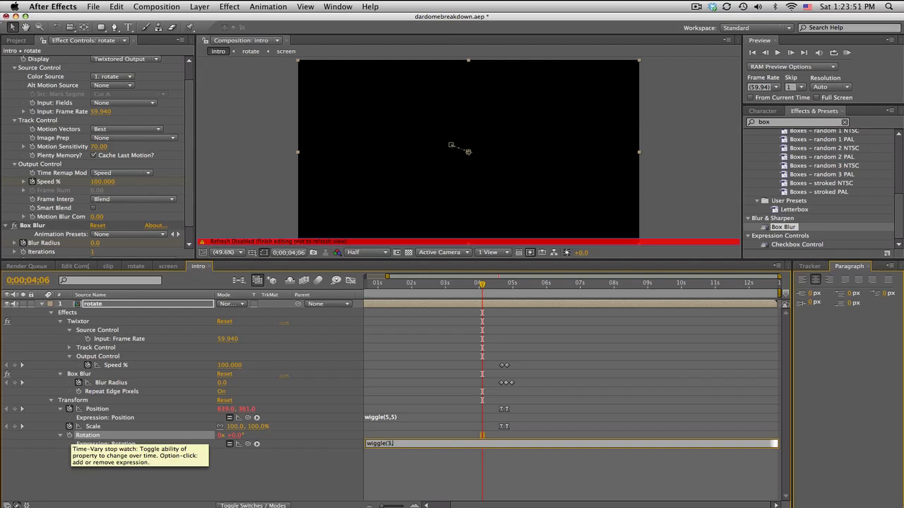
pyautogui.click(391, 465)
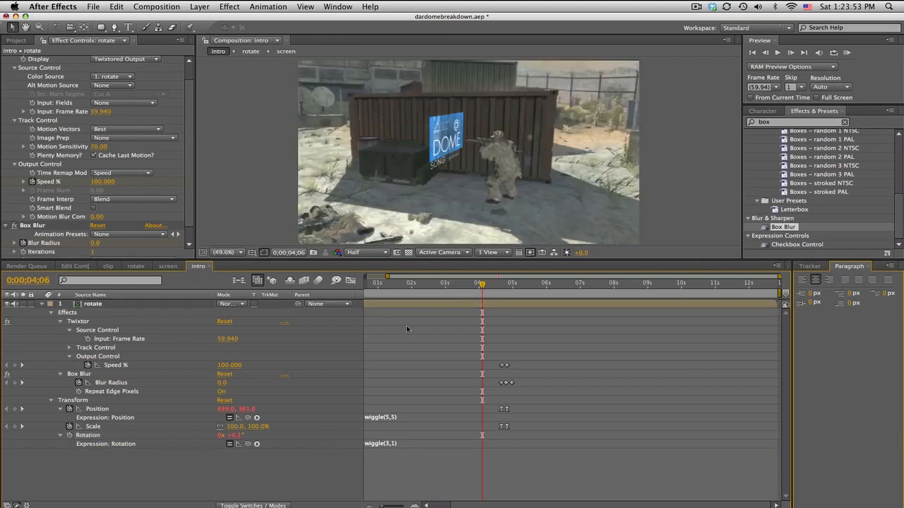
# Step: Go to 0;00;01;49, find the Motion Tile effect and apply it to the rotate layer
pyautogui.moveTo(404, 288)
pyautogui.mouseDown()
pyautogui.moveTo(563, 285)
pyautogui.moveTo(405, 285)
pyautogui.mouseUp()
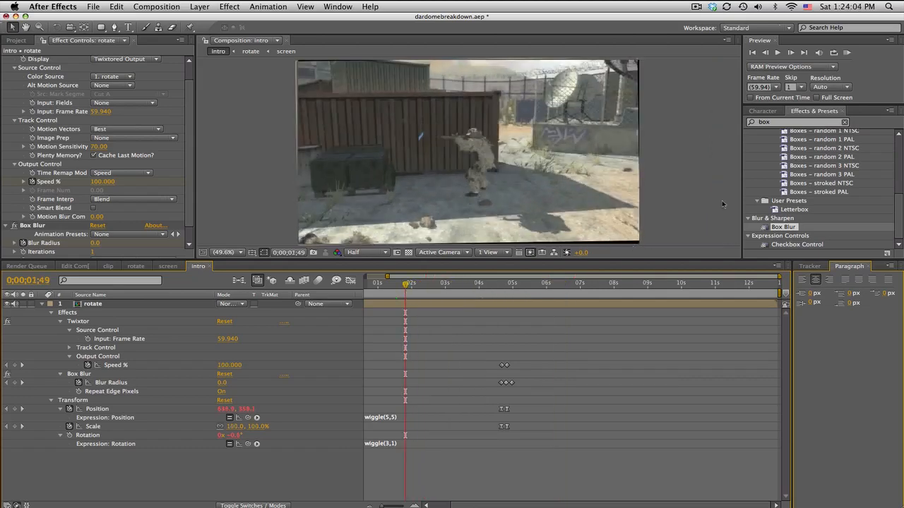
pyautogui.click(783, 124)
pyautogui.write('motion')
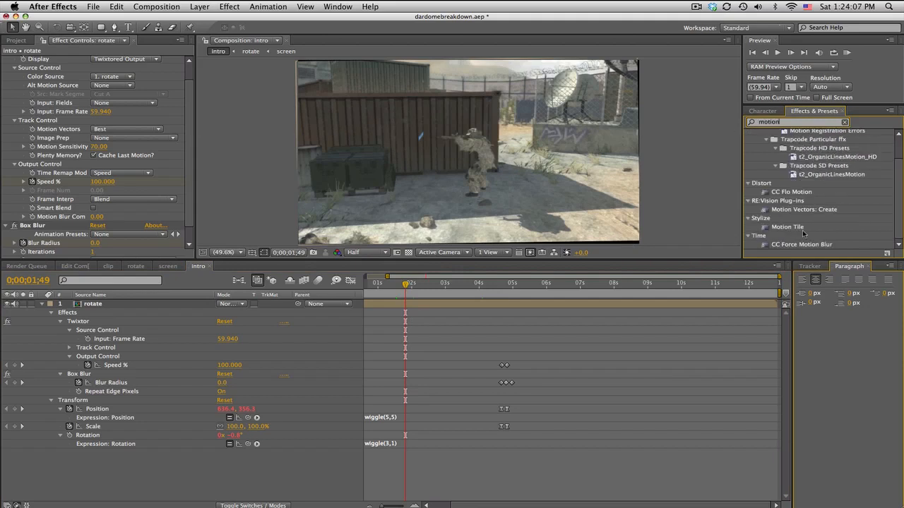
pyautogui.moveTo(793, 228); pyautogui.dragTo(207, 306)
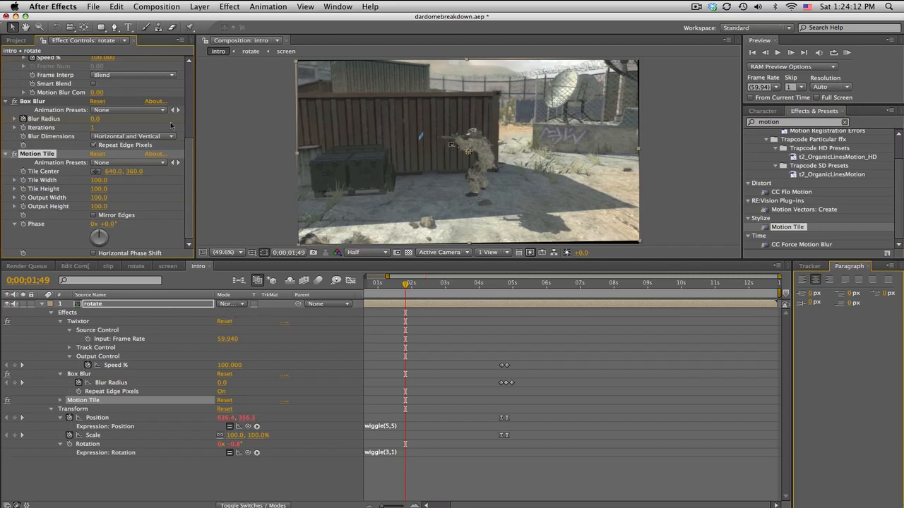
# Step: Collapse the Box Blur and Twixtor settings and reorder Motion Tile to sit between Twixtor and Box Blur
pyautogui.click(7, 102)
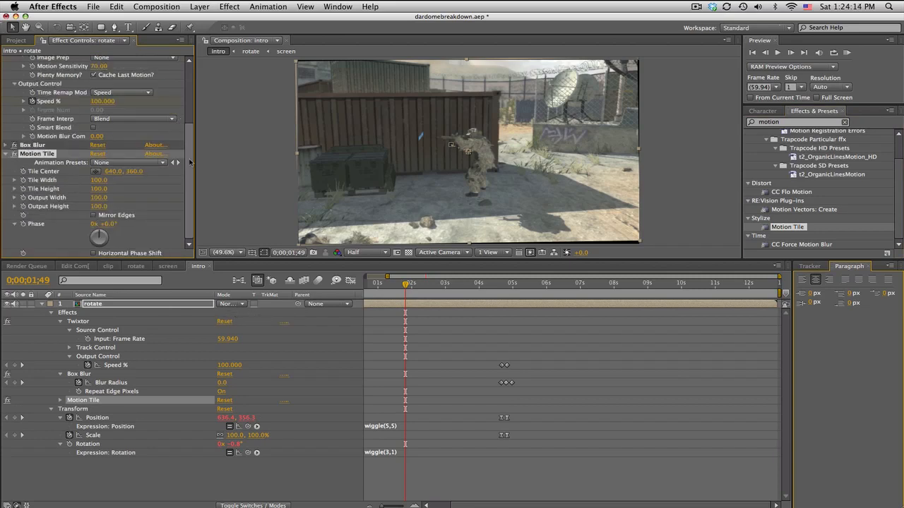
pyautogui.scroll(5, 21, 78)
pyautogui.click(7, 60)
pyautogui.moveTo(28, 79); pyautogui.dragTo(31, 74)
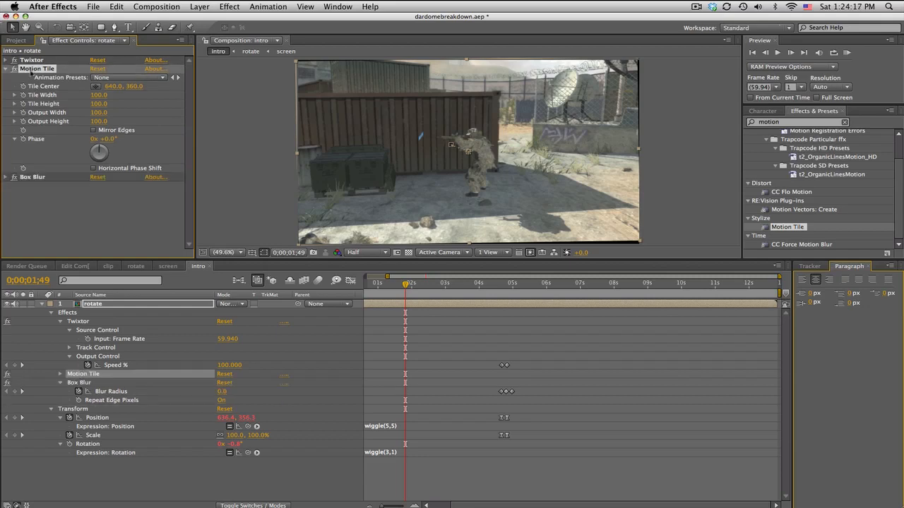
# Step: Set Motion Tile's Output Width and Output Height to 105 and enable Mirror Edges
pyautogui.click(98, 112)
pyautogui.write('105')
pyautogui.press('Return')
pyautogui.click(99, 121)
pyautogui.write('105')
pyautogui.press('Return')
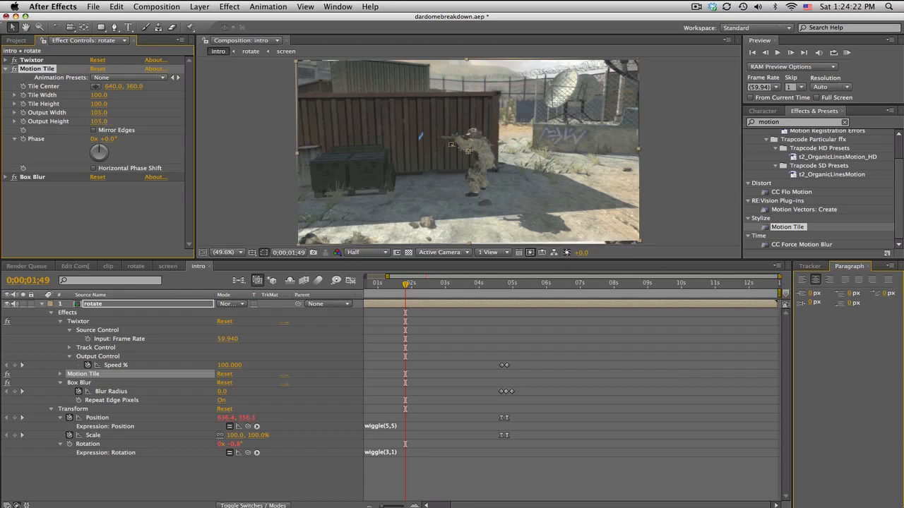
pyautogui.click(95, 129)
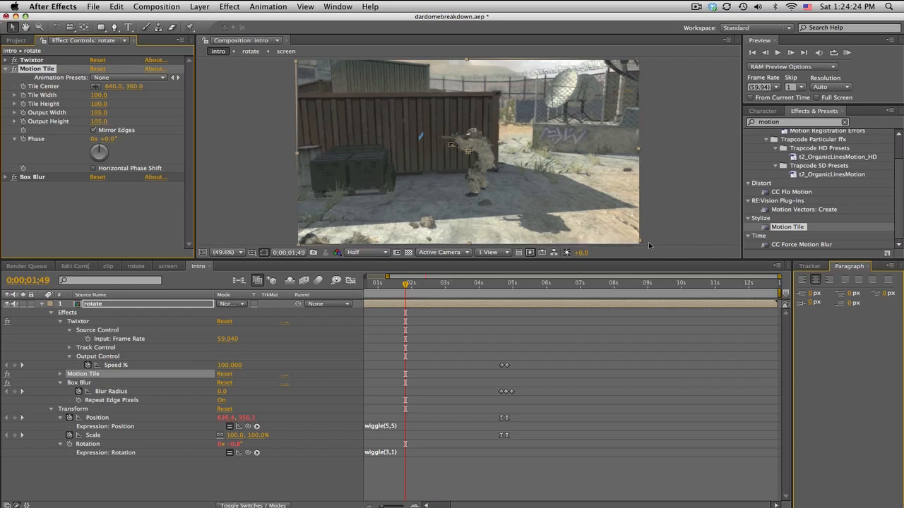
# Step: Compare the frame with Motion Tile disabled and enabled, and preview the shake up to 0;00;03;18
pyautogui.click(14, 70)
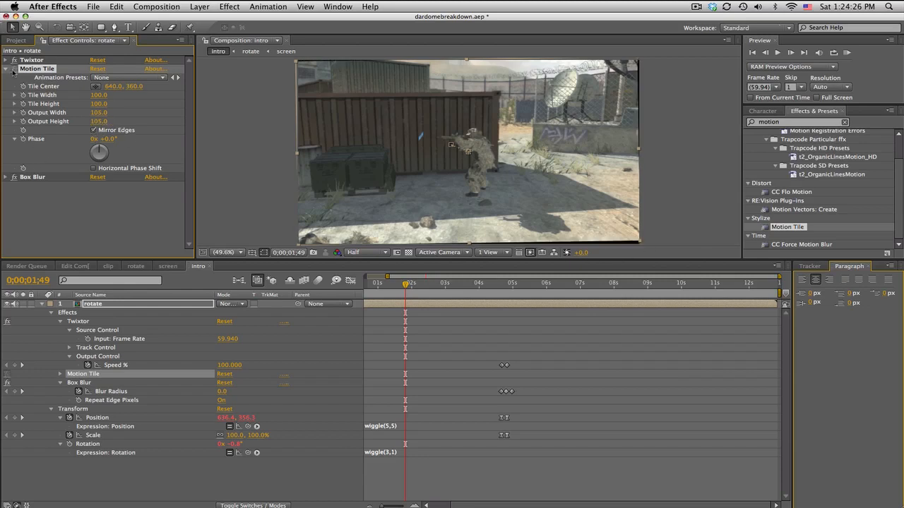
pyautogui.click(13, 69)
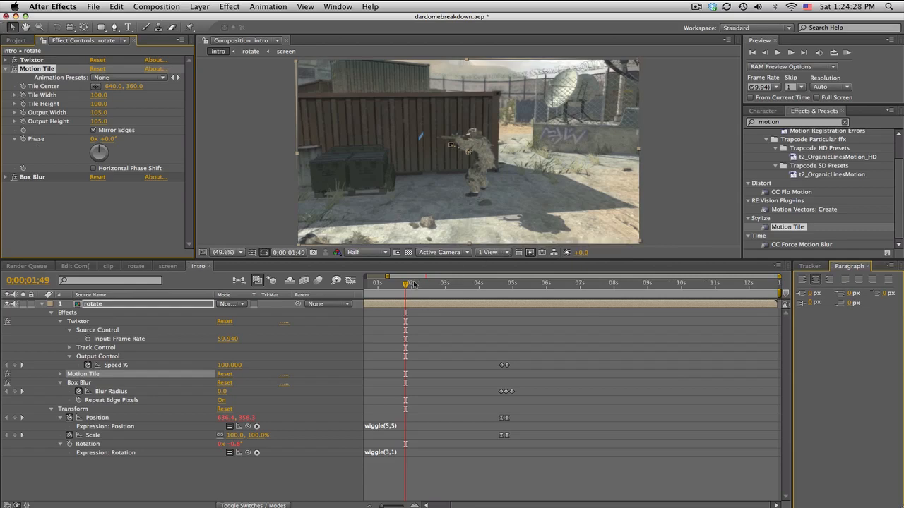
pyautogui.moveTo(411, 284); pyautogui.dragTo(455, 284)
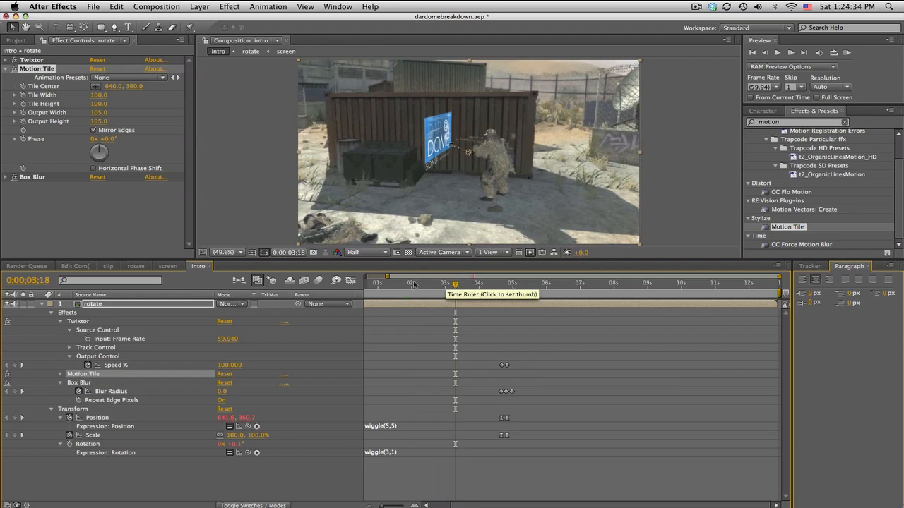
# Step: In the screen composition, apply the Decoder Fade In preset to the DOME text layer at 0;00;01;30
pyautogui.click(168, 266)
pyautogui.moveTo(414, 283)
pyautogui.mouseDown()
pyautogui.moveTo(393, 283)
pyautogui.moveTo(429, 283)
pyautogui.mouseUp()
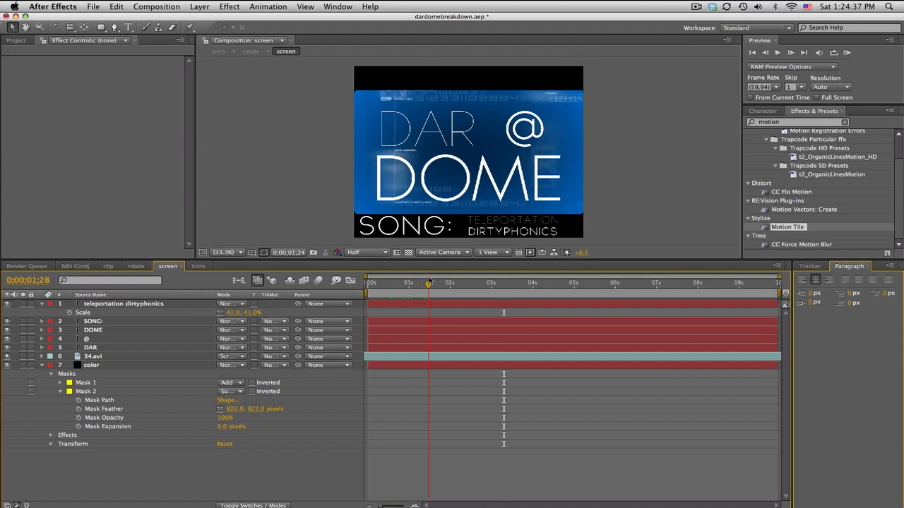
pyautogui.click(865, 109)
pyautogui.write('ded')
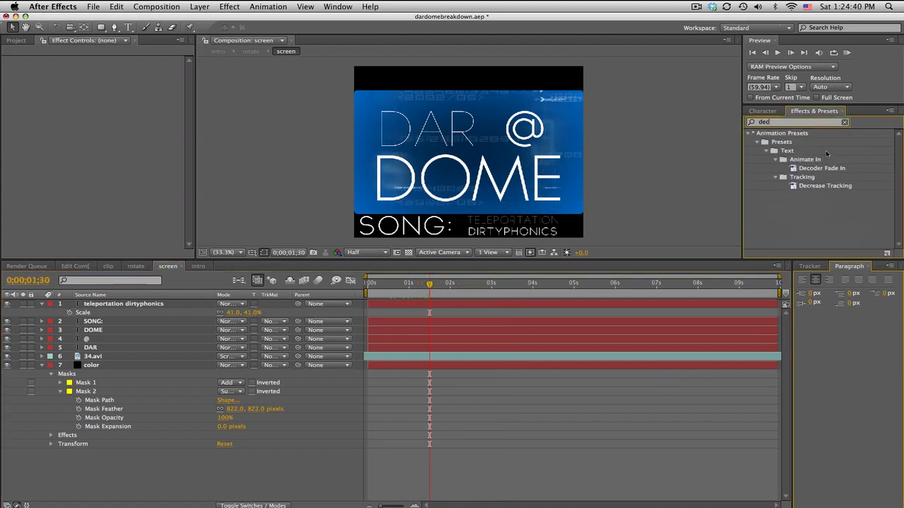
pyautogui.moveTo(817, 169); pyautogui.dragTo(139, 328)
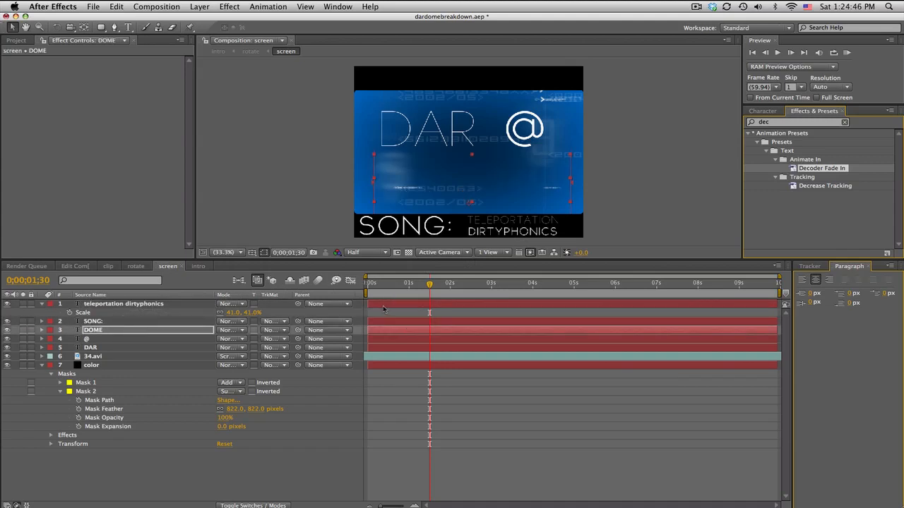
# Step: Show the DOME layer's keyframes and shorten its fade-in by moving the last Start keyframe to about 2 seconds
pyautogui.click(134, 331)
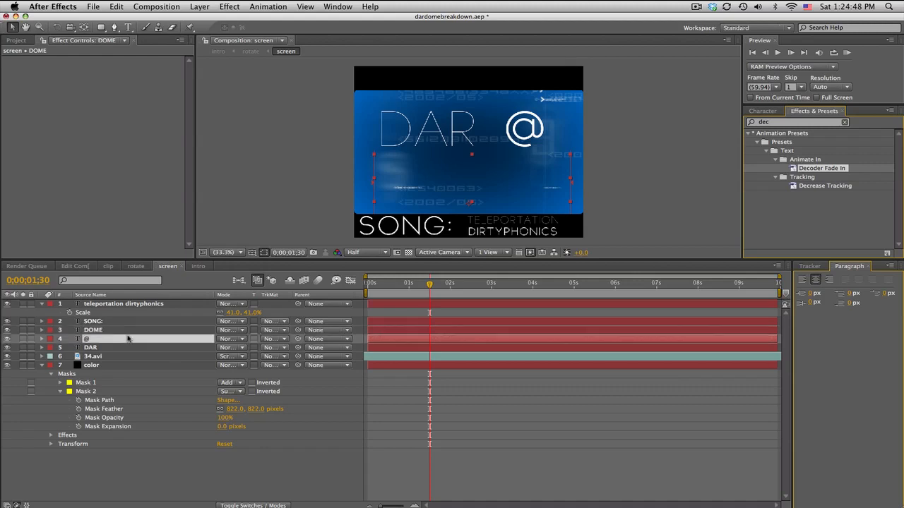
pyautogui.press('u')
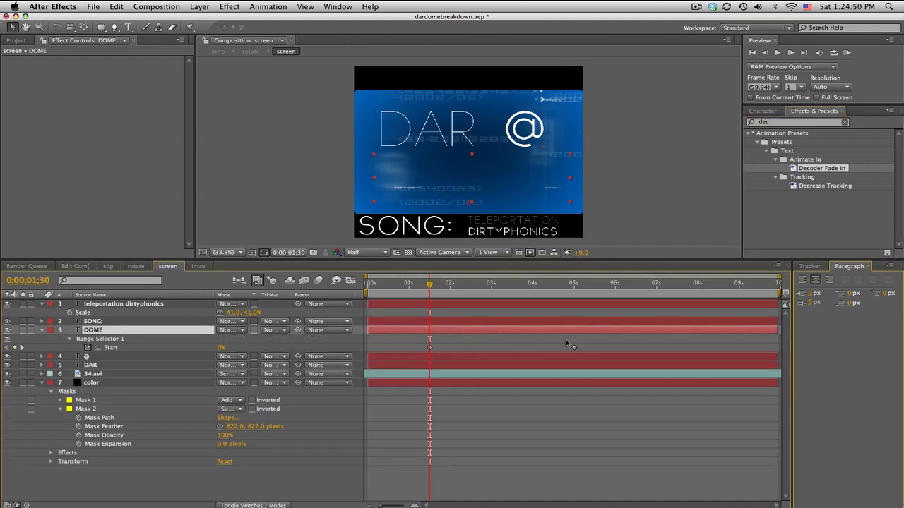
pyautogui.moveTo(574, 347); pyautogui.dragTo(451, 349)
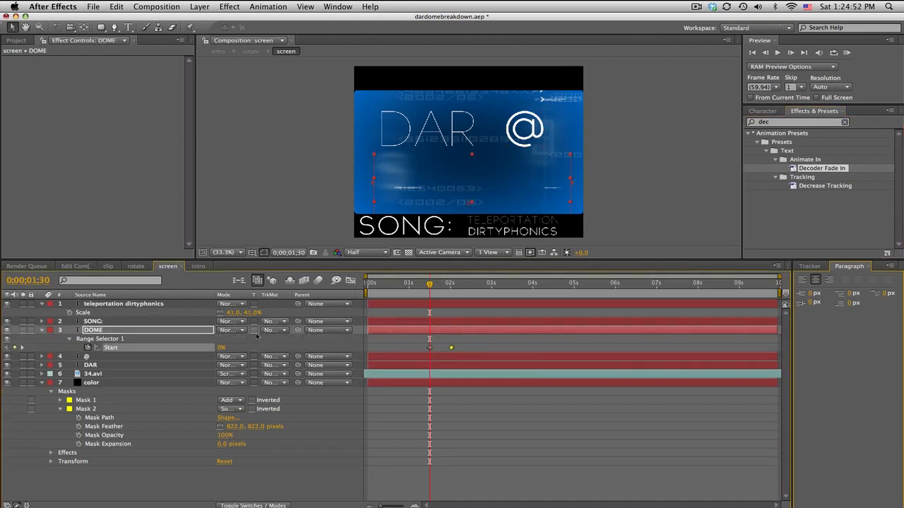
# Step: Try the Decoder Fade In preset on the SONG: layer with its Start keyframes at about 1.1 and 2.2 seconds
pyautogui.click(173, 324)
pyautogui.moveTo(837, 168); pyautogui.dragTo(130, 324)
pyautogui.click(180, 324)
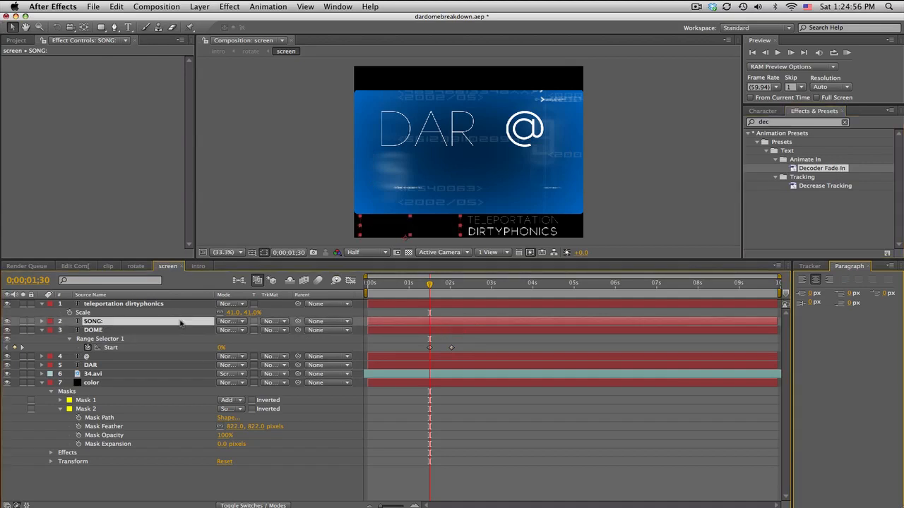
pyautogui.press('u')
pyautogui.click(414, 338)
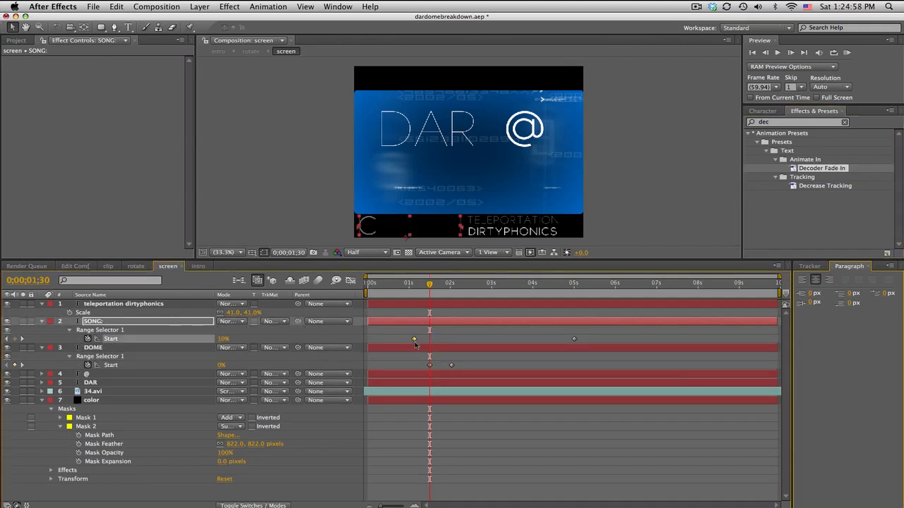
pyautogui.moveTo(575, 340); pyautogui.dragTo(458, 342)
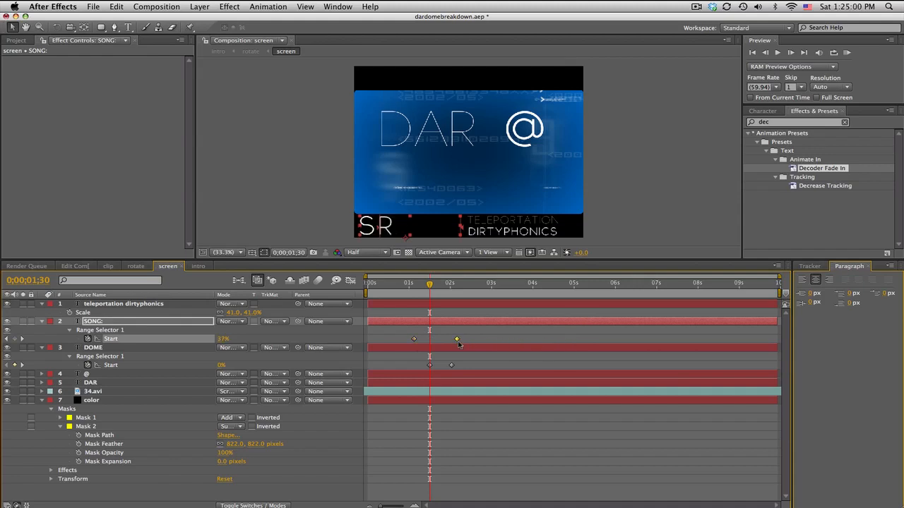
# Step: Remove the SONG: layer's Start keyframes and set Start to 100%
pyautogui.click(87, 339)
pyautogui.moveTo(222, 344); pyautogui.dragTo(268, 344)
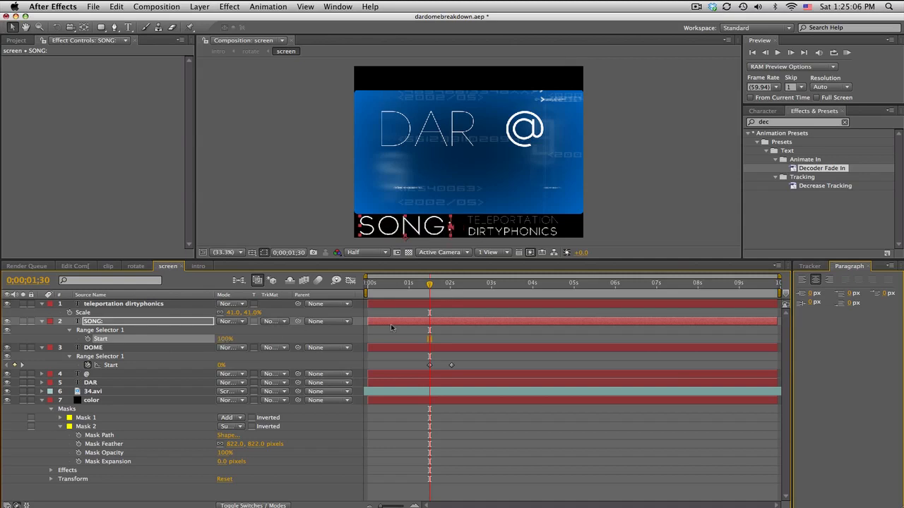
# Step: Apply Decoder Fade In to the DAR layer and move its Start keyframes to about 1.2 and 1.9 seconds
pyautogui.click(124, 375)
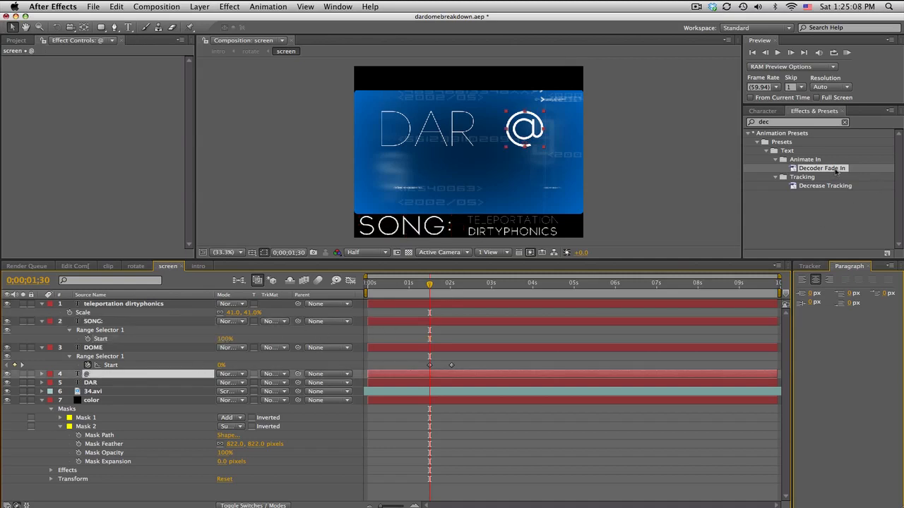
pyautogui.moveTo(837, 171); pyautogui.dragTo(141, 382)
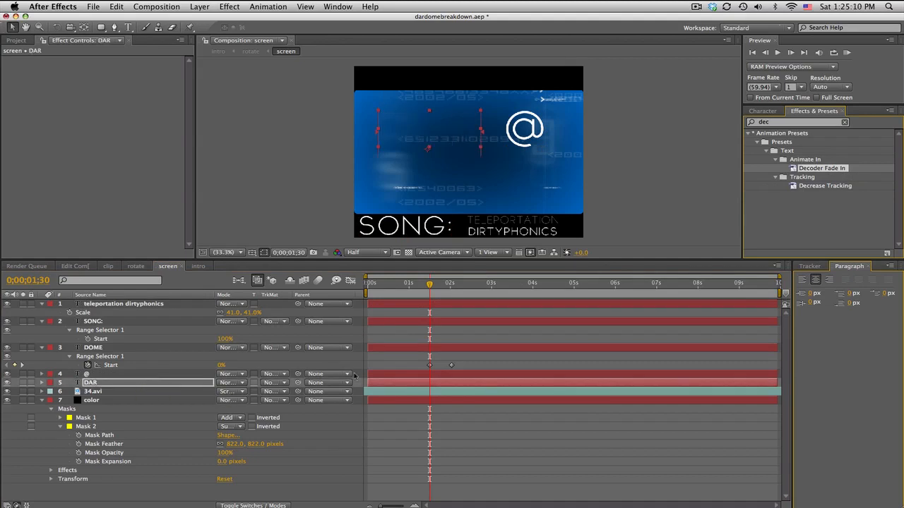
pyautogui.press('u')
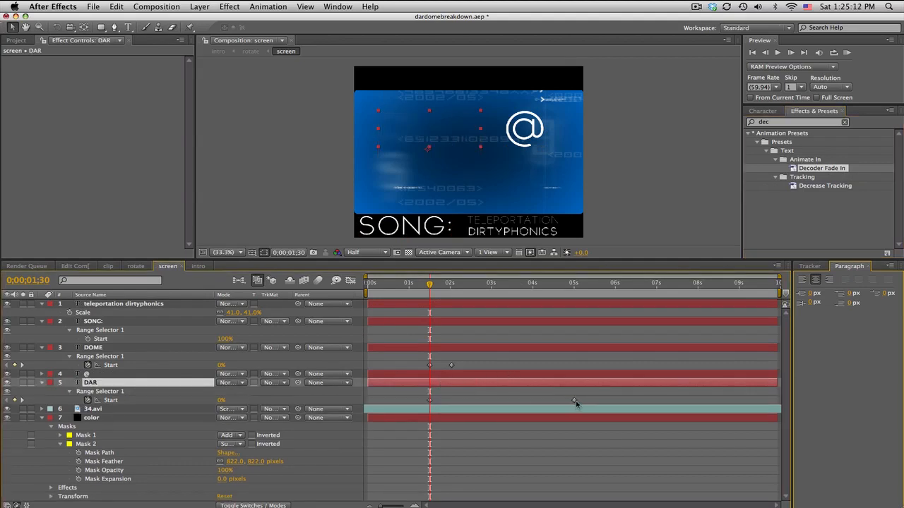
pyautogui.moveTo(575, 401); pyautogui.dragTo(444, 400)
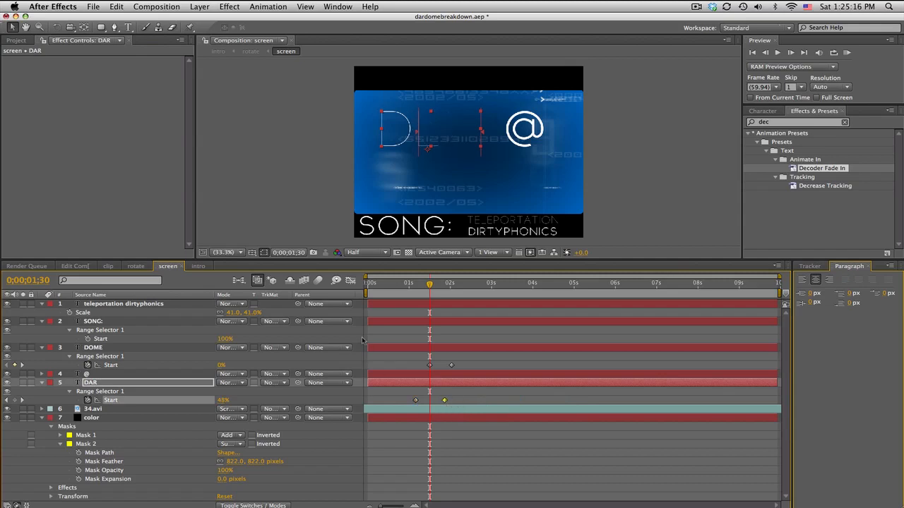
# Step: At 0;00;01;03, set 100% Opacity keyframes on the teleportation dirtyphonics, SONG: and @ layers
pyautogui.click(411, 284)
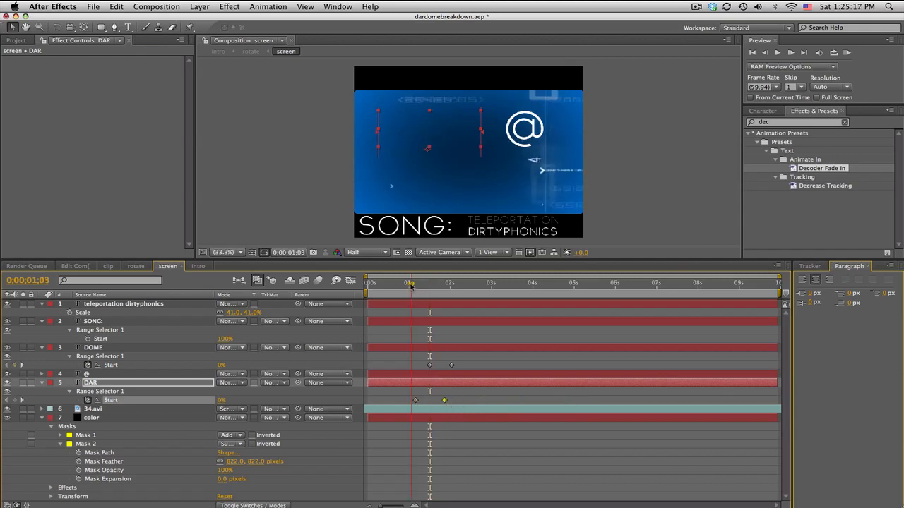
pyautogui.click(111, 322)
pyautogui.keyDown('shift'); pyautogui.click(120, 306); pyautogui.keyUp('shift')
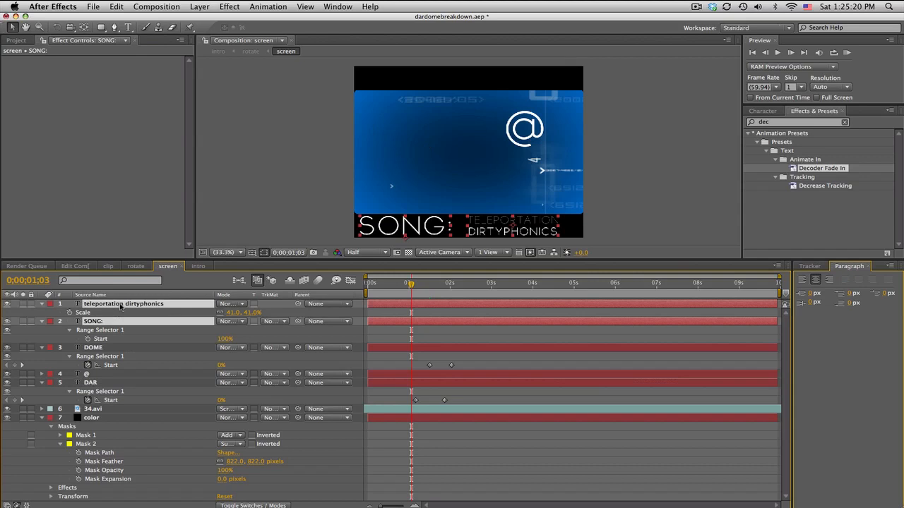
pyautogui.press('t')
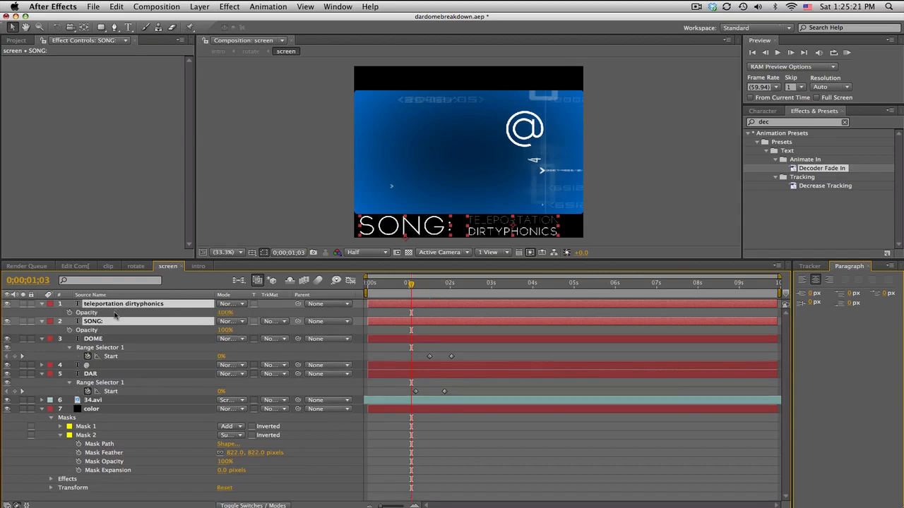
pyautogui.click(69, 313)
pyautogui.click(69, 330)
pyautogui.click(106, 366)
pyautogui.press('t')
pyautogui.click(69, 374)
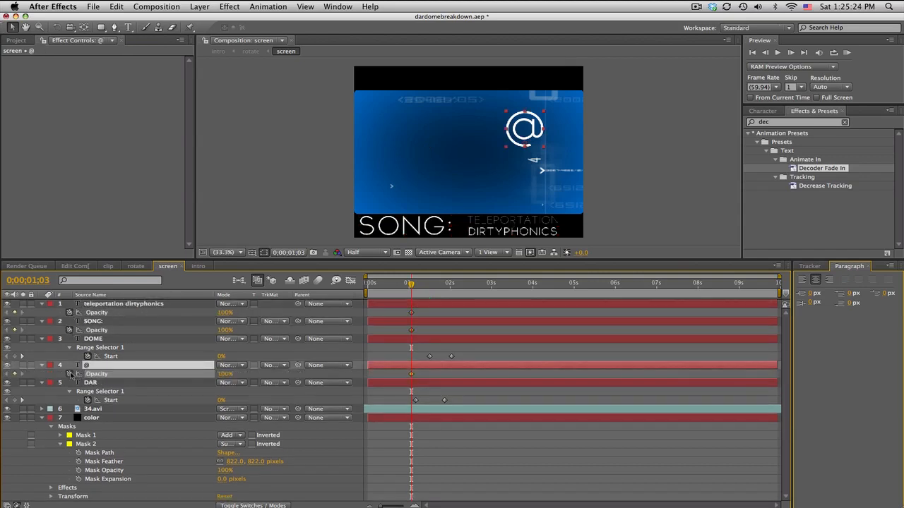
# Step: At 0;00;01;50, add 100% Opacity keyframes on the @, SONG: and teleportation dirtyphonics layers
pyautogui.moveTo(437, 284); pyautogui.dragTo(444, 283)
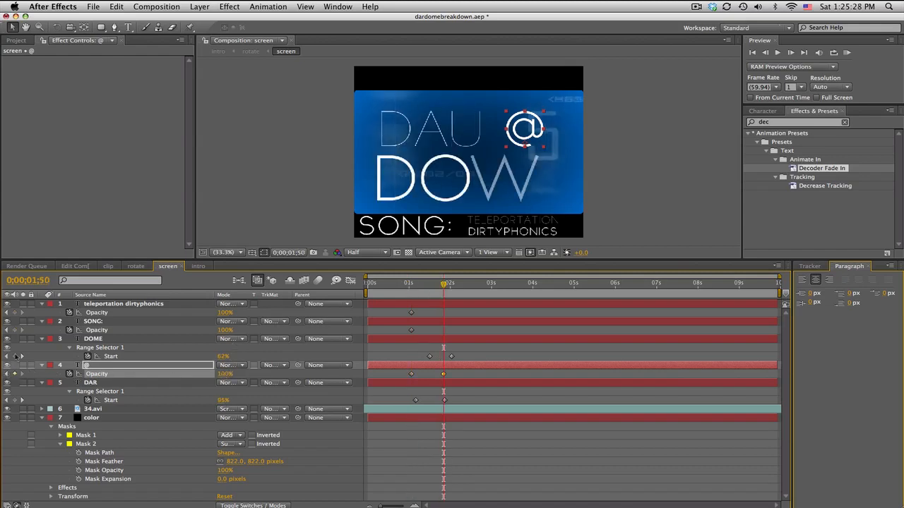
pyautogui.click(15, 330)
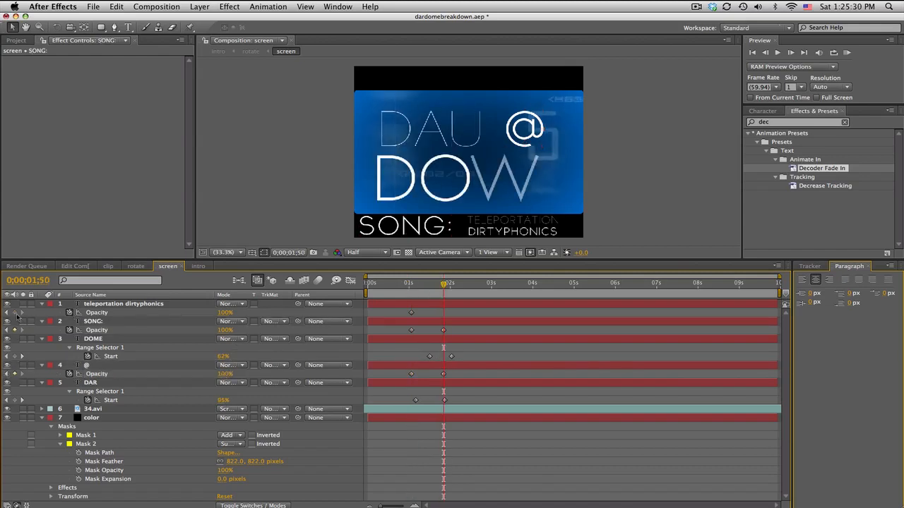
pyautogui.click(14, 312)
# Step: At 0;00;01;03, set Opacity to 0% on the teleportation dirtyphonics, SONG: and @ layers and preview the fade
pyautogui.click(411, 283)
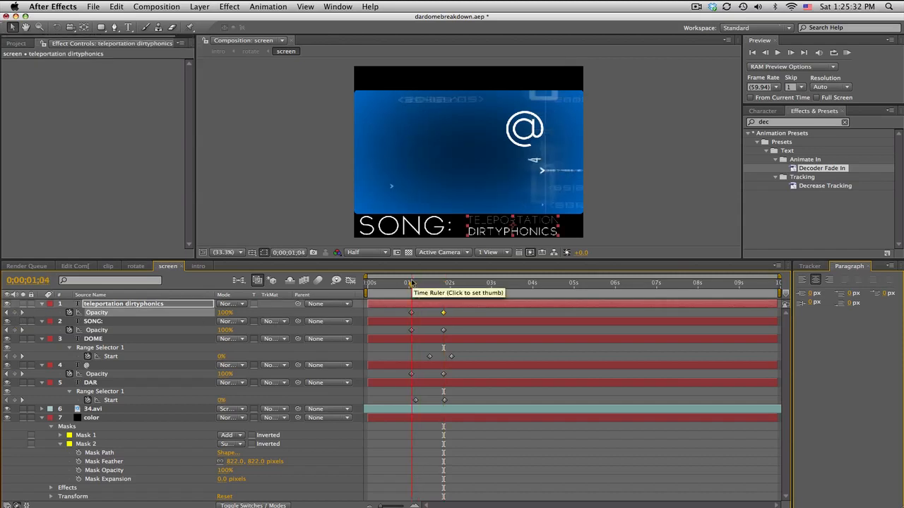
pyautogui.moveTo(412, 284); pyautogui.dragTo(411, 284)
pyautogui.moveTo(224, 312); pyautogui.dragTo(81, 321)
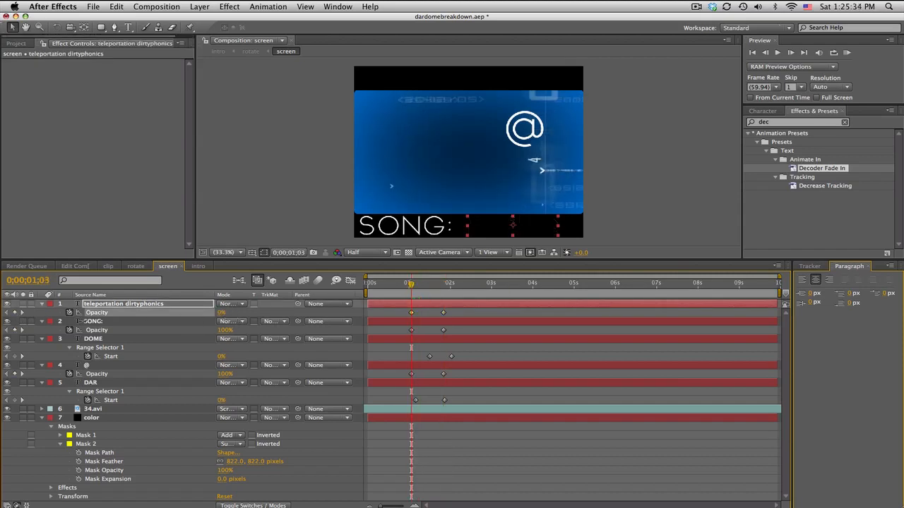
pyautogui.moveTo(224, 329); pyautogui.dragTo(177, 378)
pyautogui.moveTo(418, 285); pyautogui.dragTo(395, 285)
pyautogui.click(497, 446)
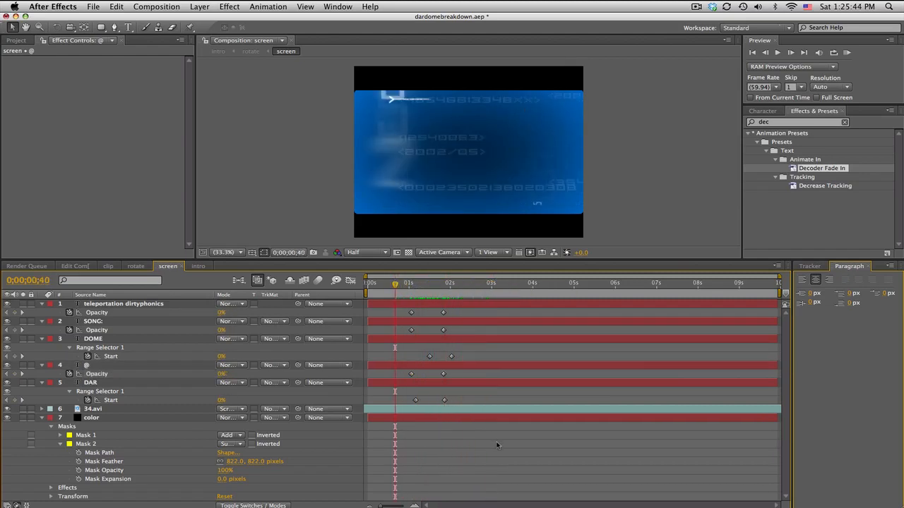
# Step: Preview the rotate composition, and add a 25% Twixtor Speed % keyframe at 0;00;07;22 in the intro composition
pyautogui.click(136, 266)
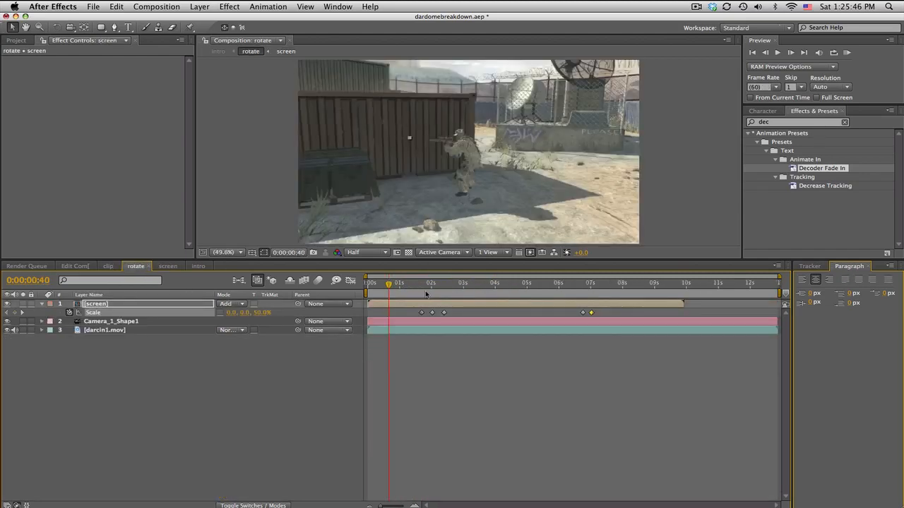
pyautogui.moveTo(402, 284); pyautogui.dragTo(603, 284)
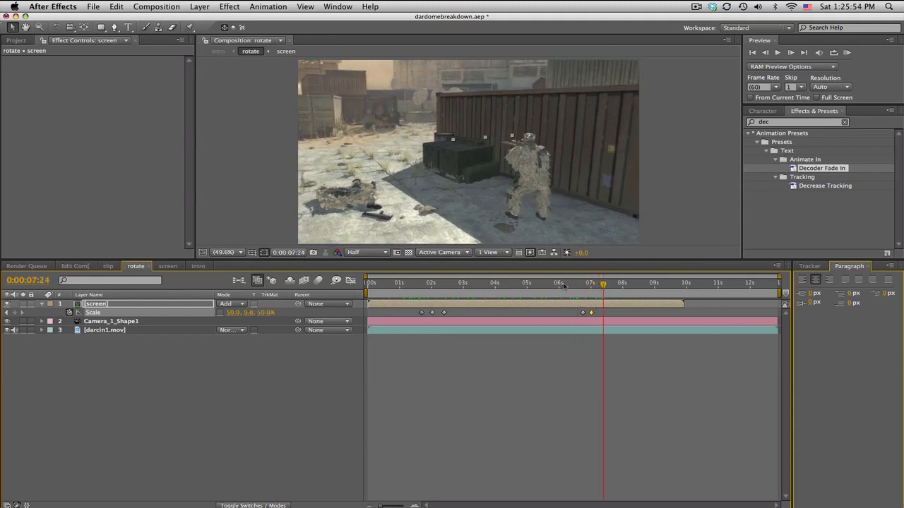
pyautogui.click(108, 266)
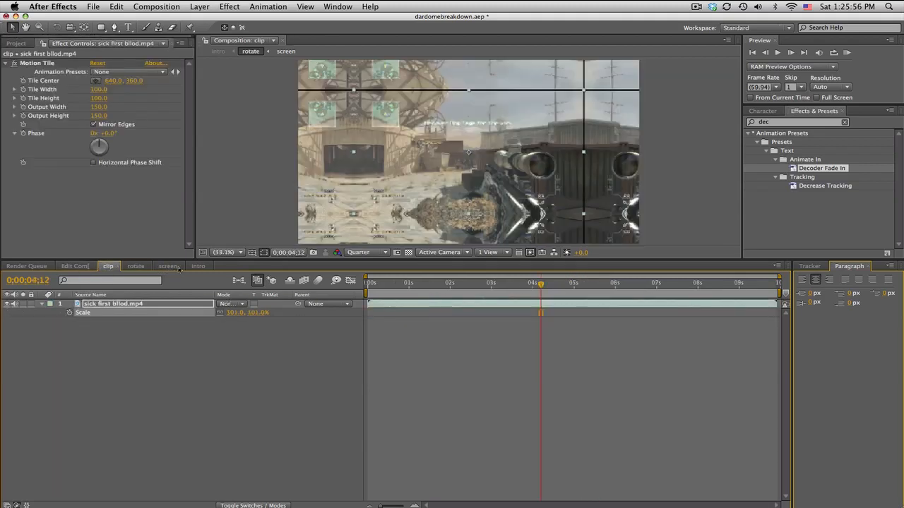
pyautogui.click(199, 266)
pyautogui.moveTo(492, 284); pyautogui.dragTo(593, 283)
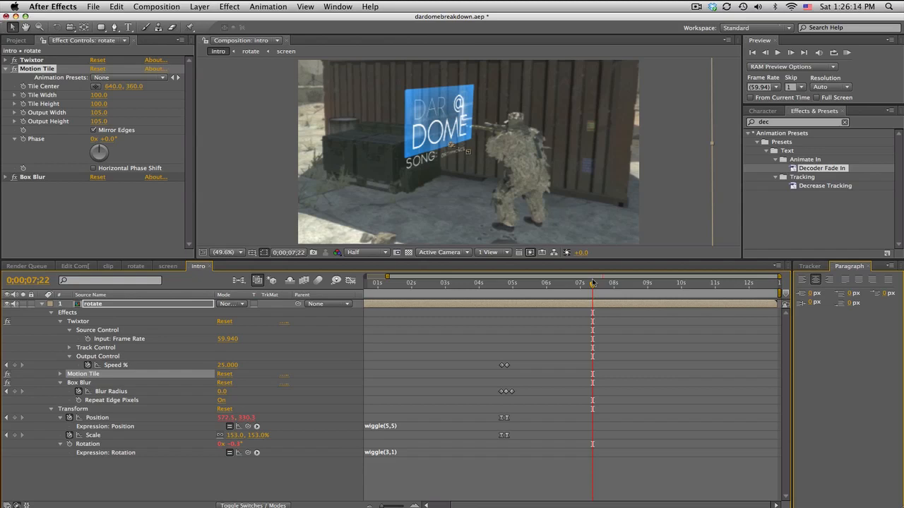
pyautogui.click(14, 365)
# Step: Add a Twixtor Speed % keyframe of 100 on the rotate layer at 0;00;07;32
pyautogui.moveTo(592, 284); pyautogui.dragTo(598, 285)
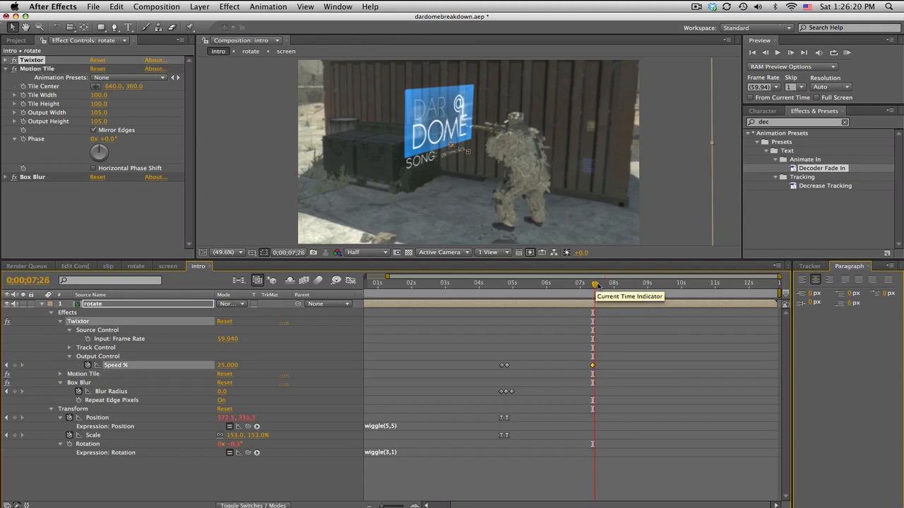
pyautogui.click(227, 365)
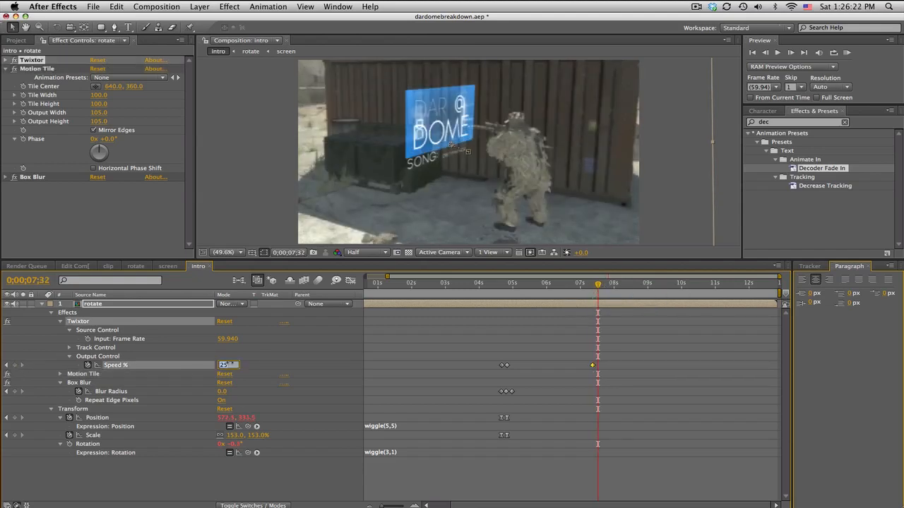
pyautogui.write('100')
pyautogui.press('Return')
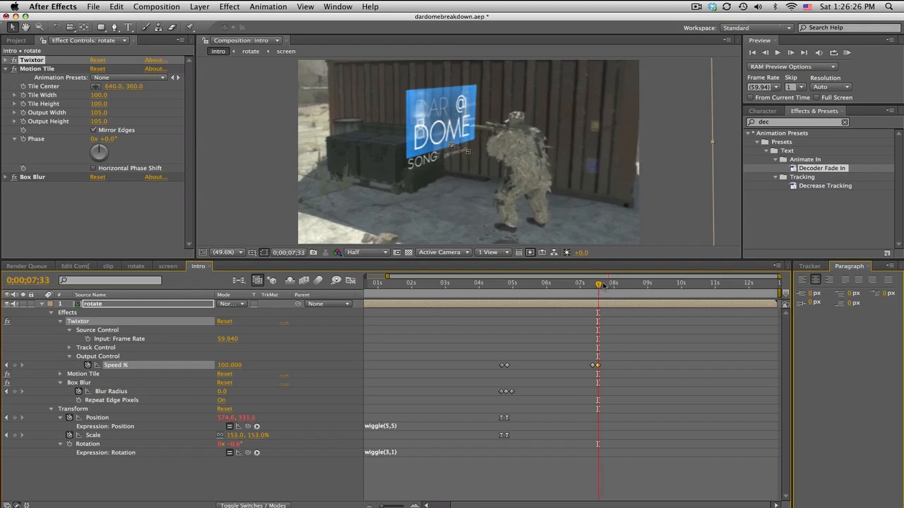
# Step: Check the speed-up, then raise the Twixtor Speed % keyframe at 0;00;07;32 to 1000 and check the motion again
pyautogui.moveTo(599, 285); pyautogui.dragTo(614, 285)
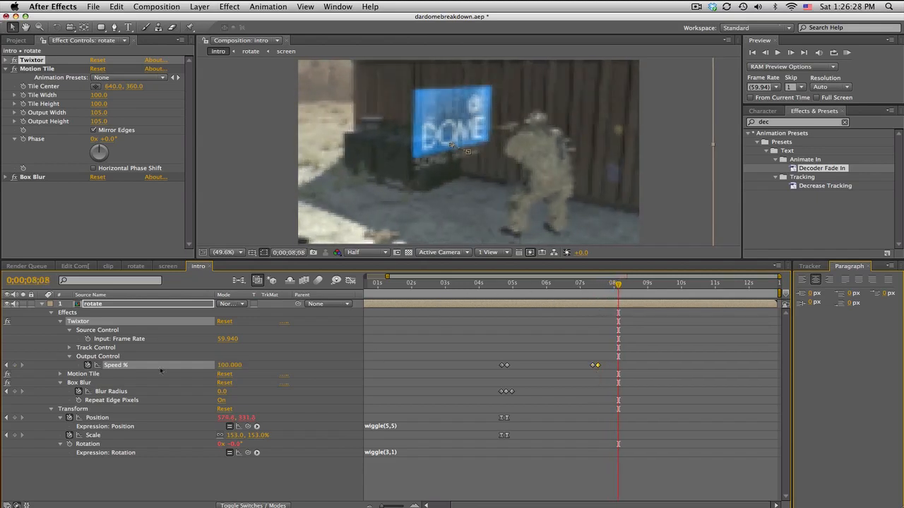
pyautogui.click(6, 365)
pyautogui.click(229, 365)
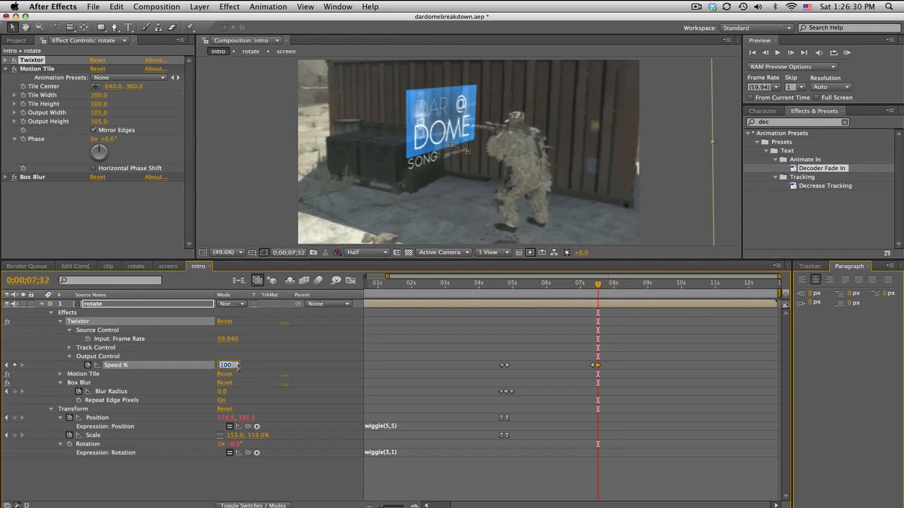
pyautogui.write('1')
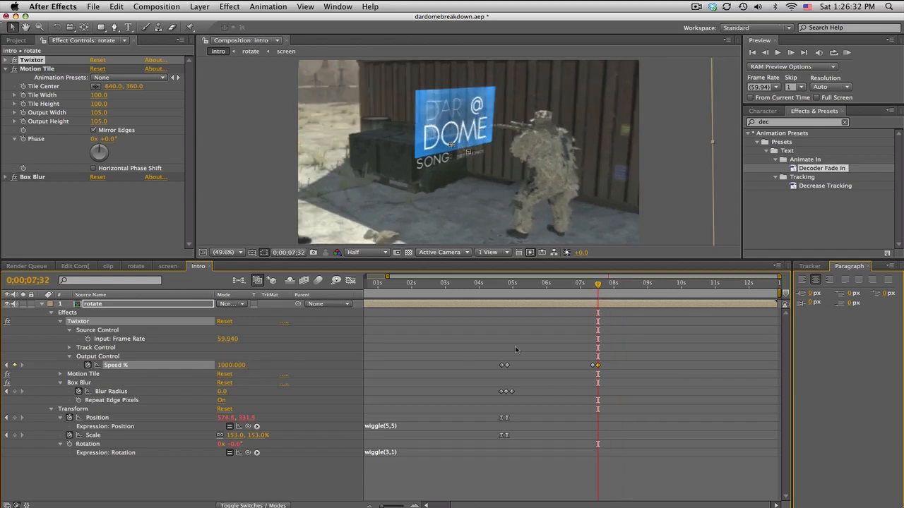
pyautogui.click(605, 286)
pyautogui.moveTo(608, 286); pyautogui.dragTo(618, 286)
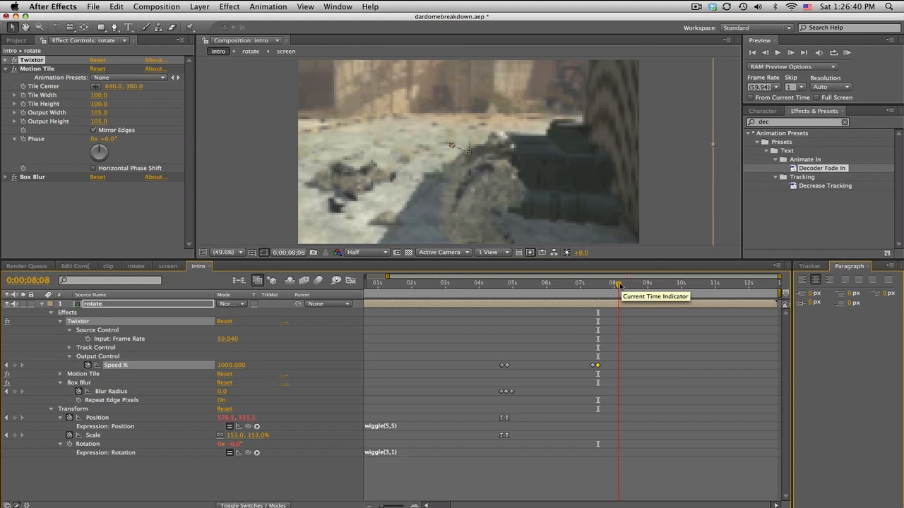
# Step: At 0;00;07;59, add Scale and Position keyframes on the rotate layer, keeping Scale at 153%
pyautogui.moveTo(619, 284); pyautogui.dragTo(615, 285)
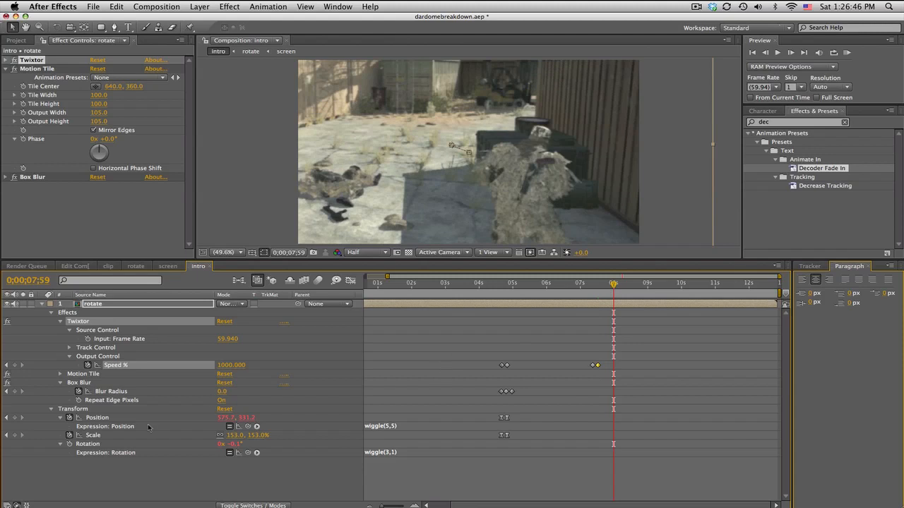
pyautogui.click(15, 435)
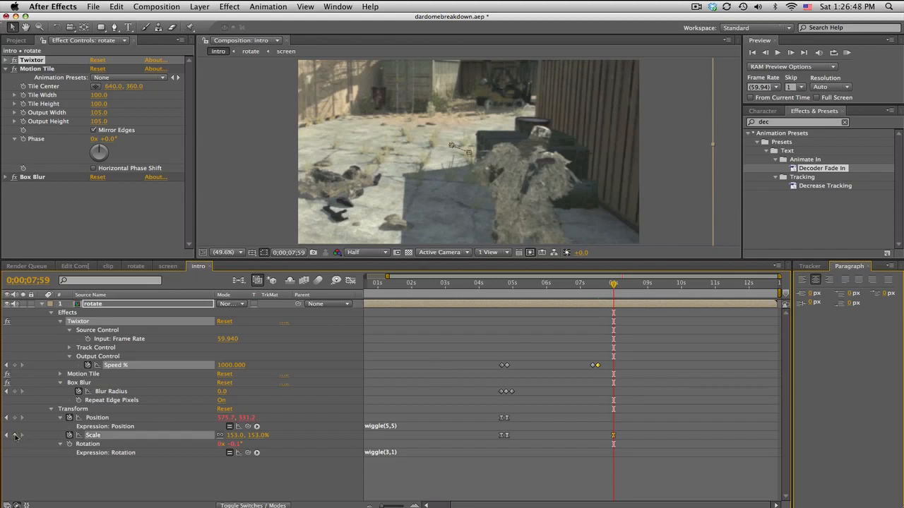
pyautogui.click(15, 417)
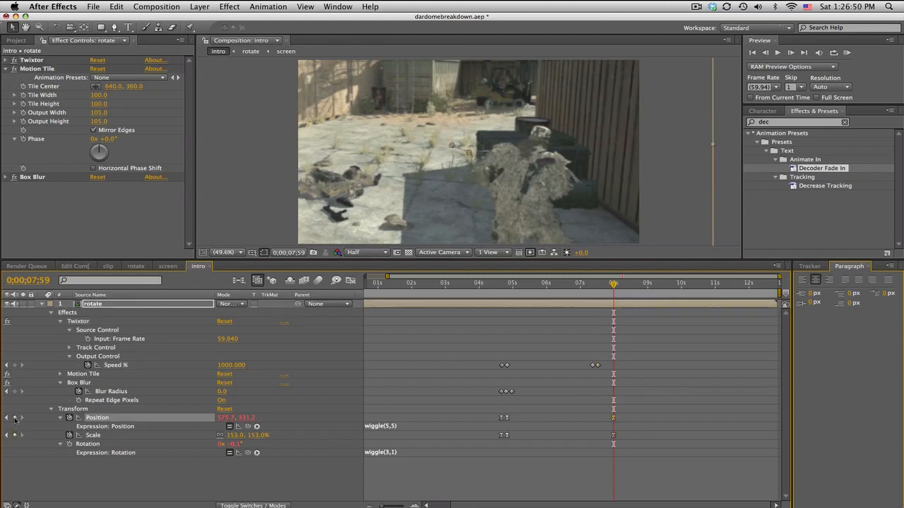
# Step: At 0;00;08;09, scale the rotate layer to 301% and reposition it to about 461, 59, zooming in on the soldier's back
pyautogui.moveTo(613, 288); pyautogui.dragTo(618, 285)
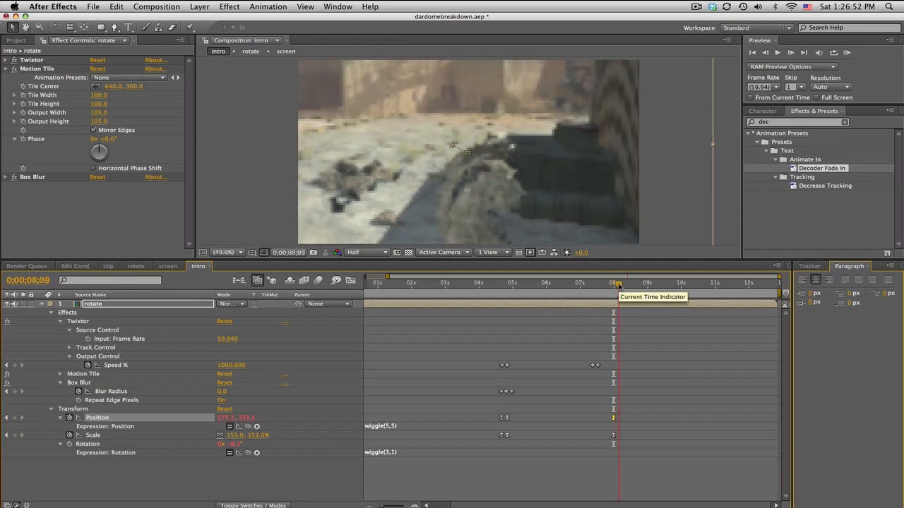
pyautogui.moveTo(241, 436); pyautogui.dragTo(325, 429)
pyautogui.moveTo(518, 197); pyautogui.dragTo(481, 107)
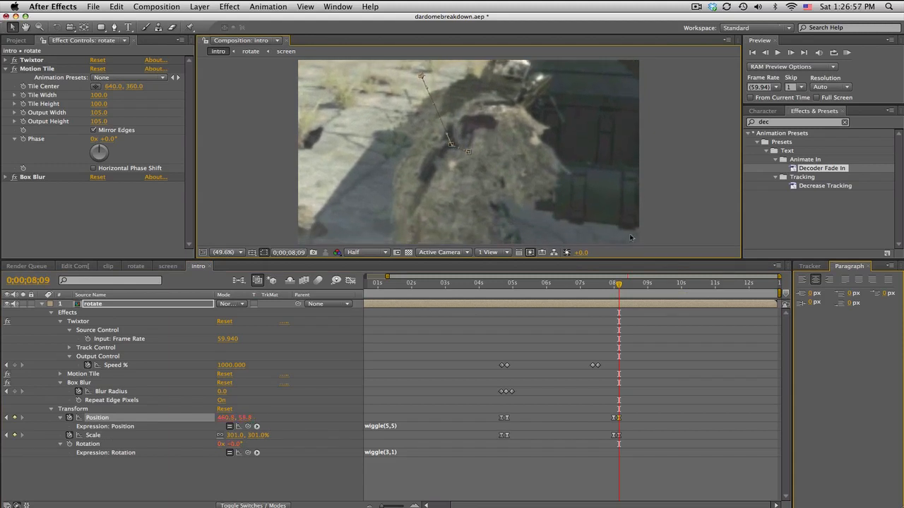
# Step: Move the first Position and Scale keyframes of the closing zoom earlier to about 7.7 seconds and check the zoom
pyautogui.click(597, 283)
pyautogui.moveTo(598, 283)
pyautogui.mouseDown()
pyautogui.moveTo(552, 286)
pyautogui.moveTo(614, 286)
pyautogui.mouseUp()
pyautogui.moveTo(616, 408); pyautogui.dragTo(603, 437)
pyautogui.moveTo(583, 286); pyautogui.dragTo(619, 285)
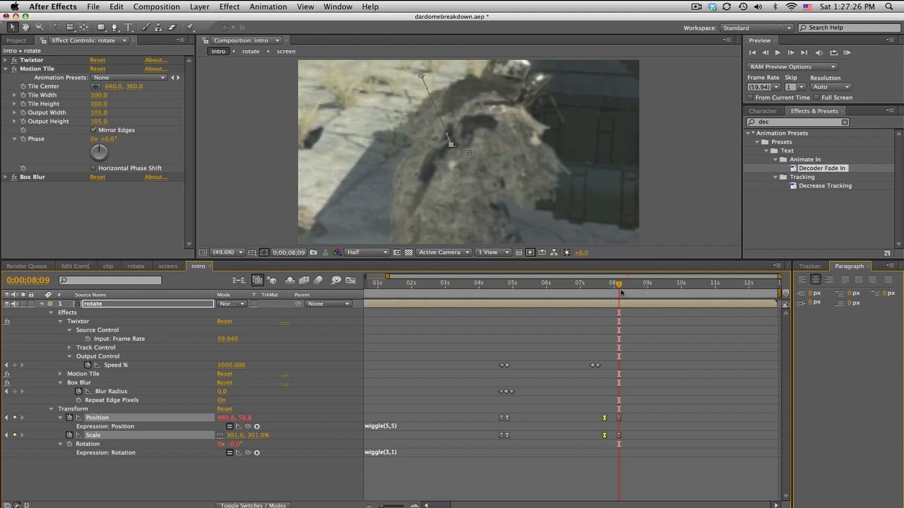
# Step: In the Edit Comp composition, rename the Audio Amplitude layer "Data for flashing"
pyautogui.click(83, 266)
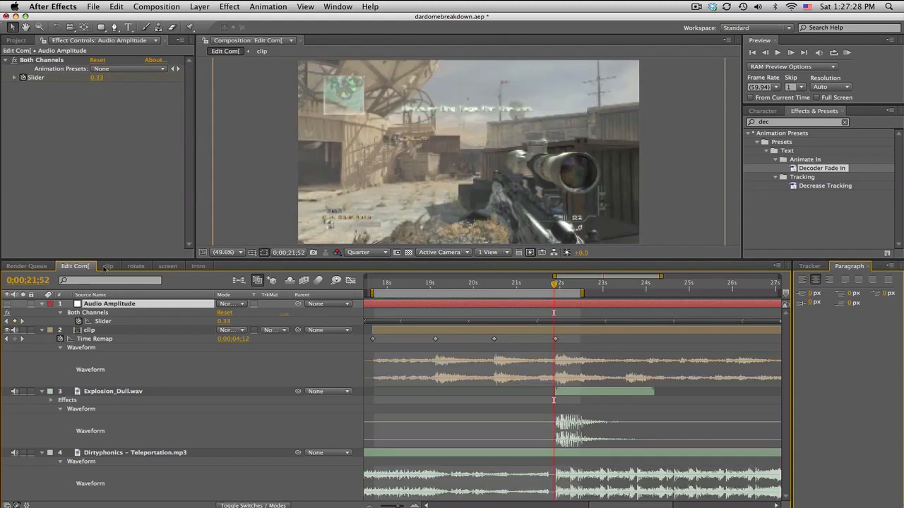
pyautogui.press('-')
pyautogui.press('-')
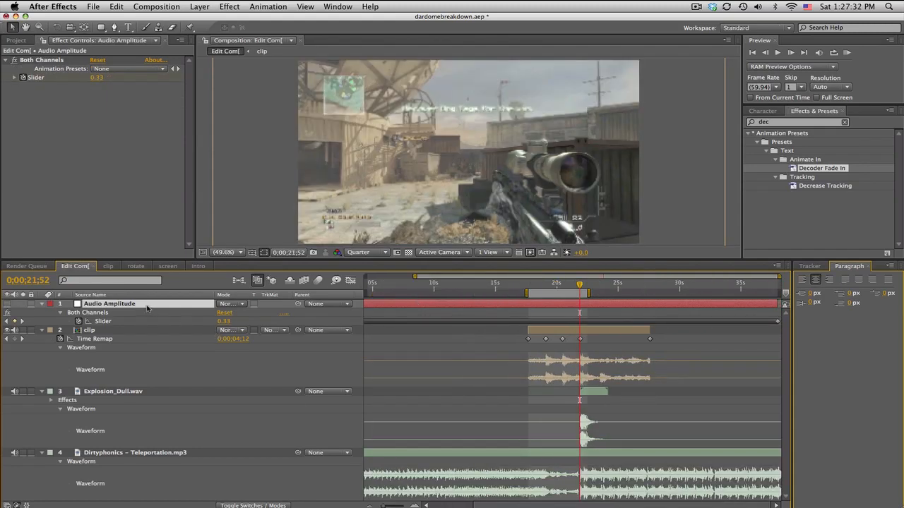
pyautogui.press('Return')
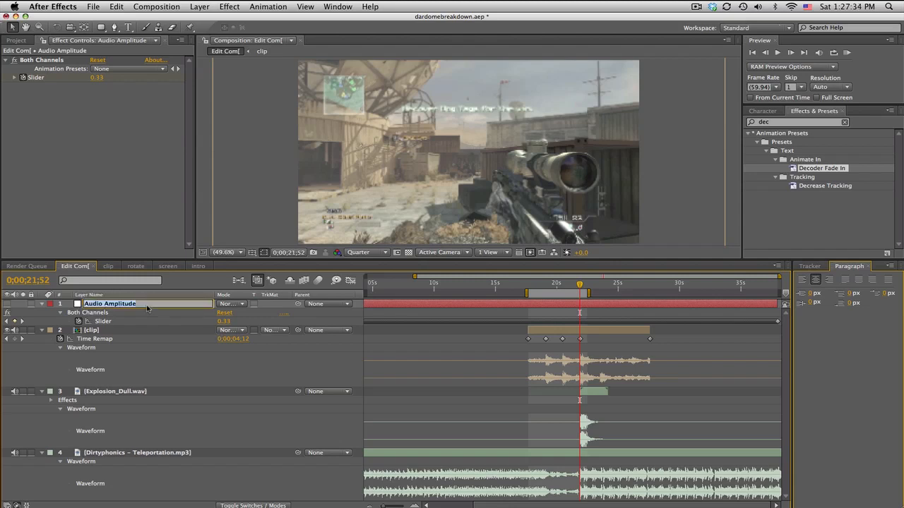
pyautogui.write('Data')
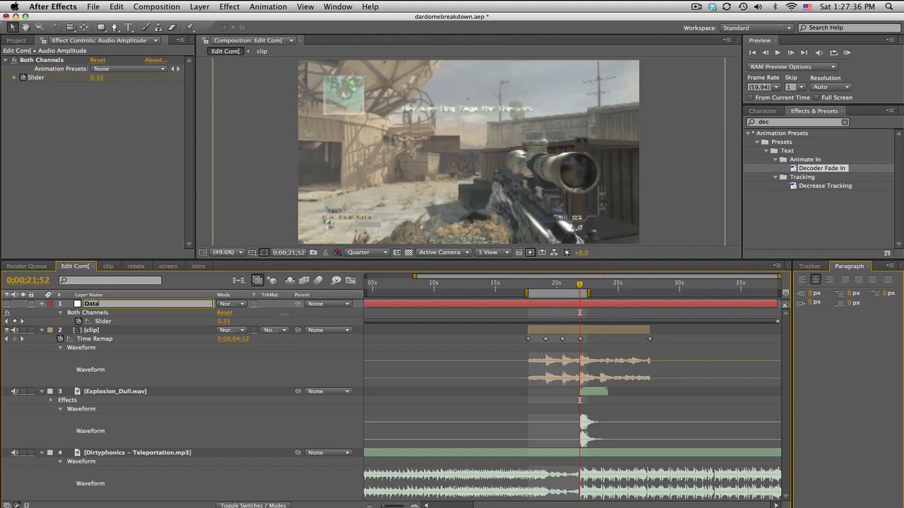
pyautogui.write(' for flashing')
pyautogui.press('Return')
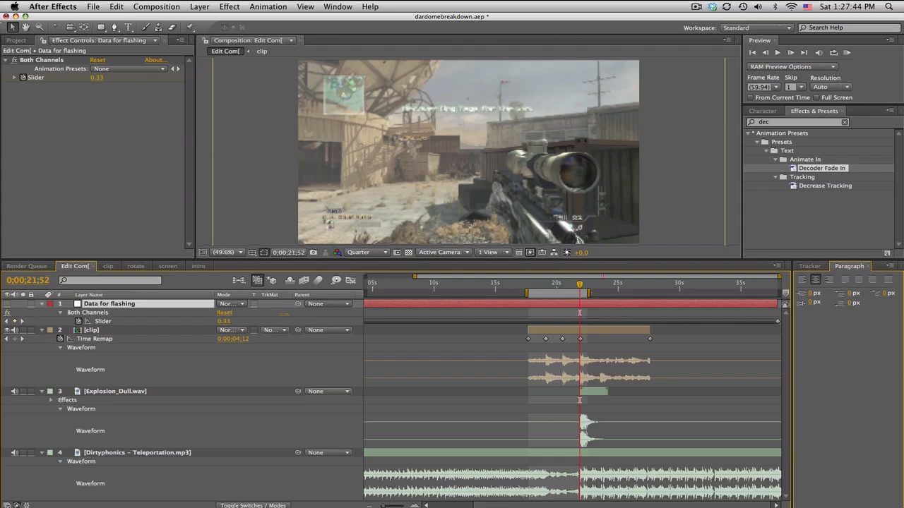
# Step: Duplicate the Data for flashing layer and rename the copy "Data for scale"
pyautogui.press('super+d')
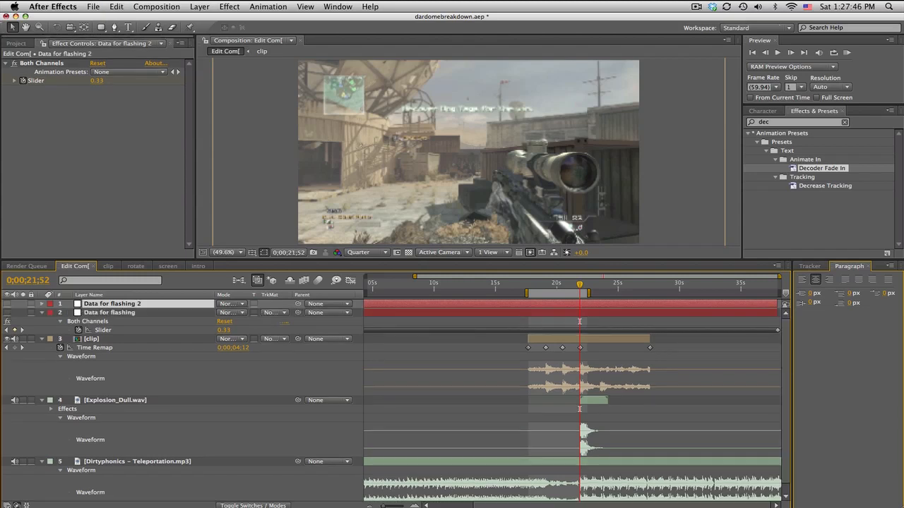
pyautogui.press('Return')
pyautogui.press('BackSpace')
pyautogui.press('BackSpace')
pyautogui.press('BackSpace')
pyautogui.press('BackSpace')
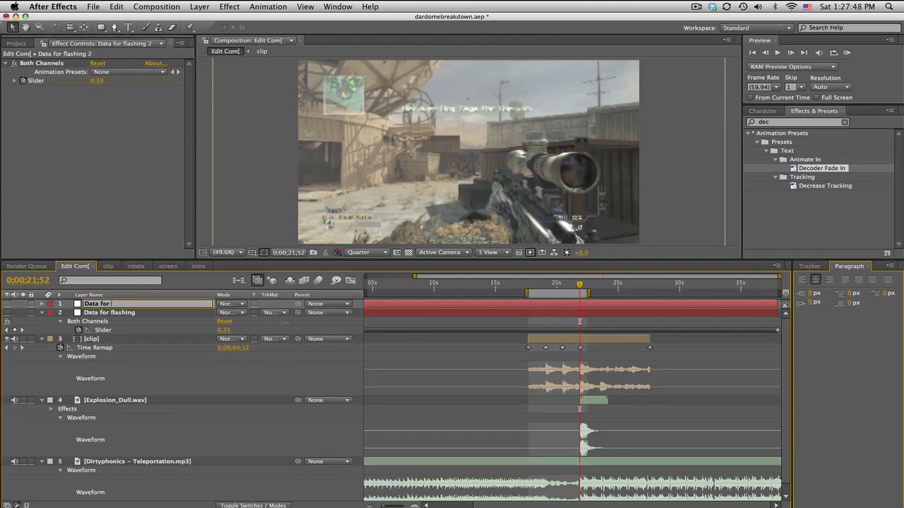
pyautogui.write('scale')
pyautogui.press('Return')
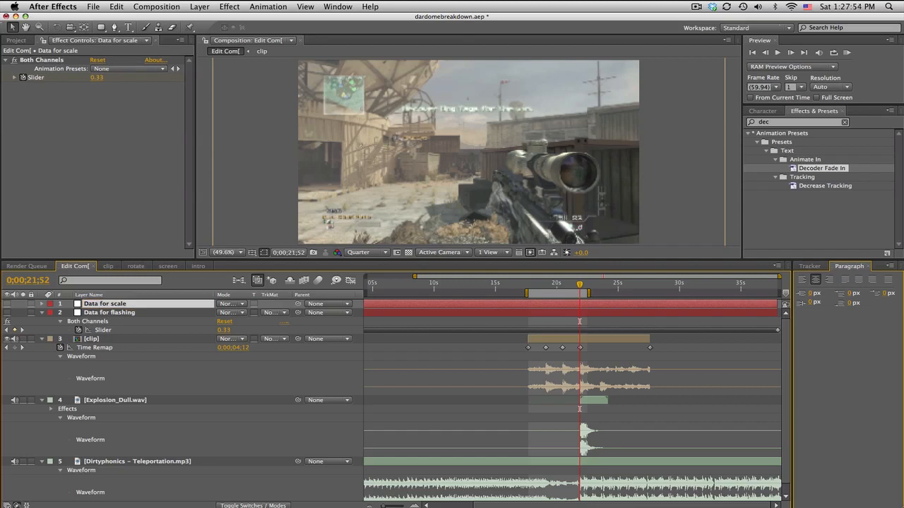
# Step: Create a new adjustment layer in the edit composition and name it "flashing"
pyautogui.click(199, 7)
pyautogui.moveTo(205, 21)
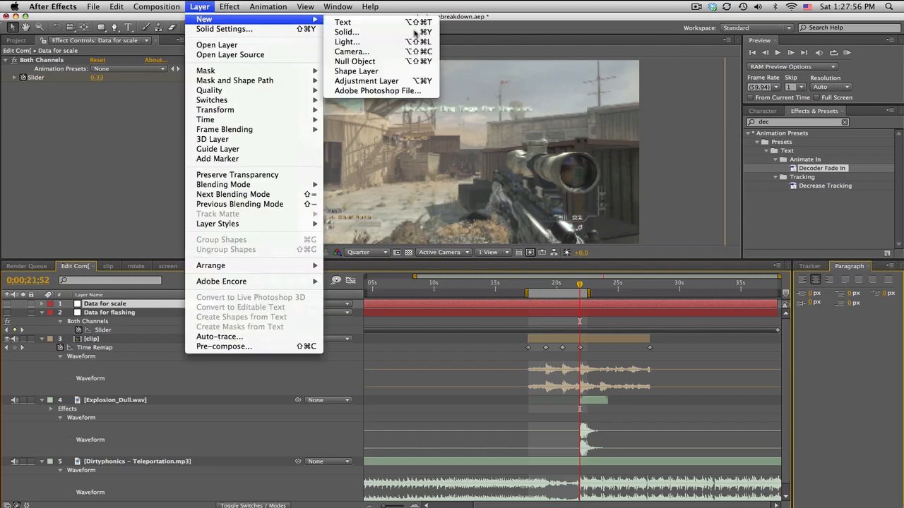
pyautogui.click(436, 85)
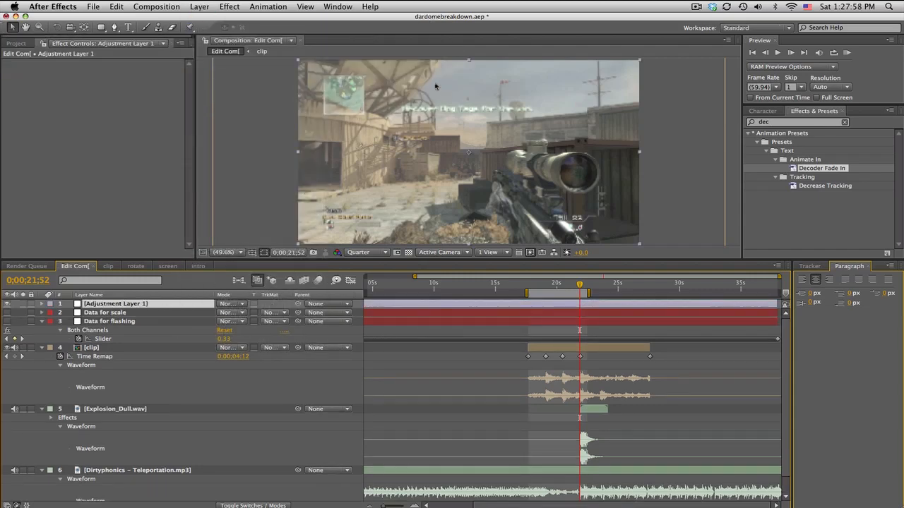
pyautogui.press('Return')
pyautogui.write('flashing')
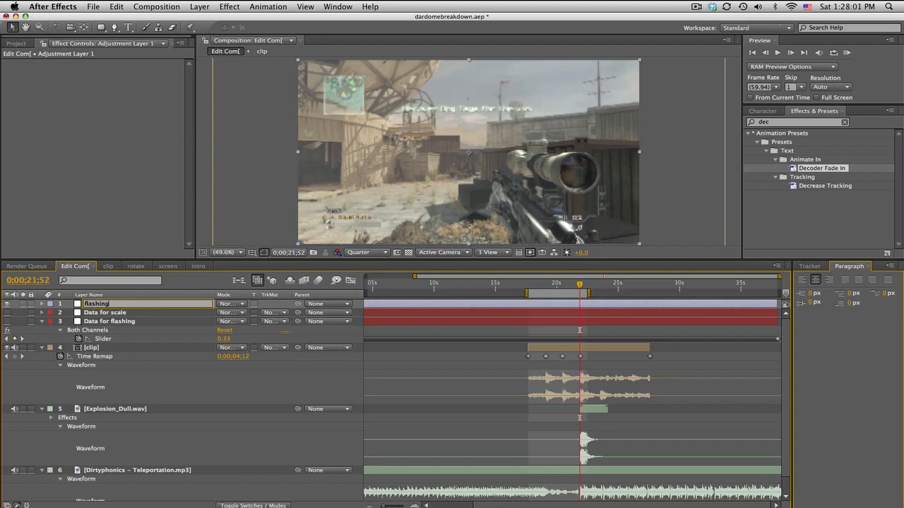
pyautogui.press('Return')
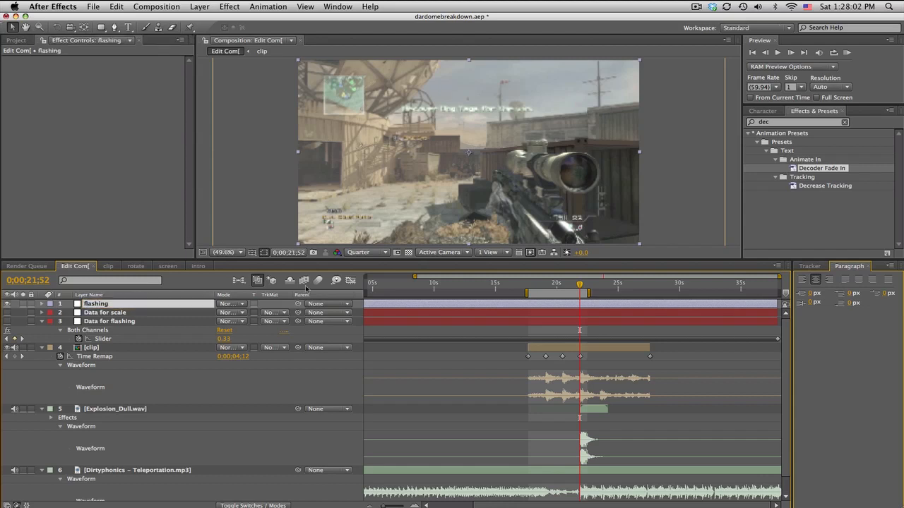
# Step: Show the graph of the Data for flashing layer's Both Channels slider and examine the amplitude peaks after 22 seconds
pyautogui.click(120, 324)
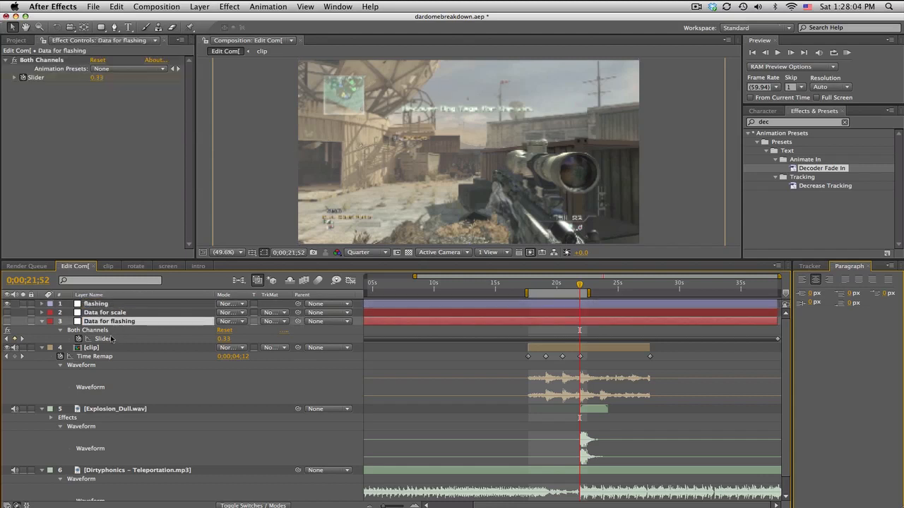
pyautogui.click(111, 339)
pyautogui.click(351, 282)
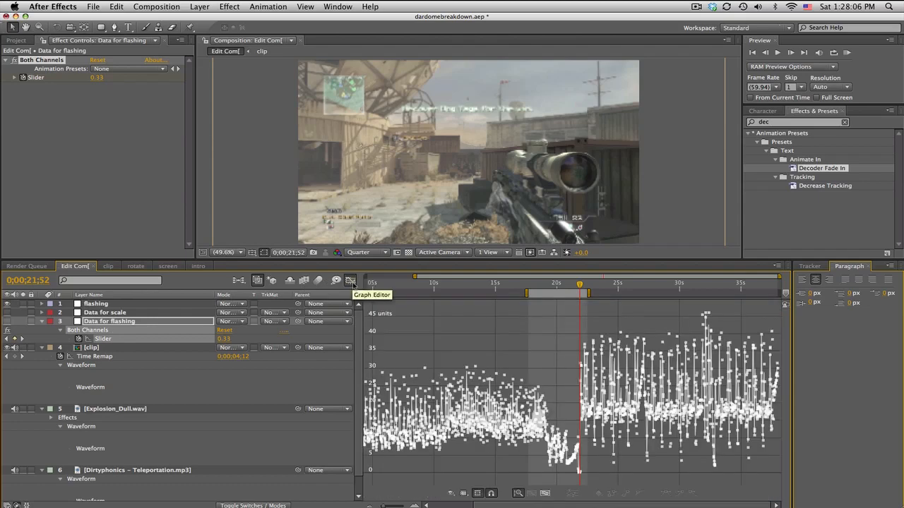
pyautogui.moveTo(588, 286); pyautogui.dragTo(619, 279)
pyautogui.press('=')
pyautogui.press('=')
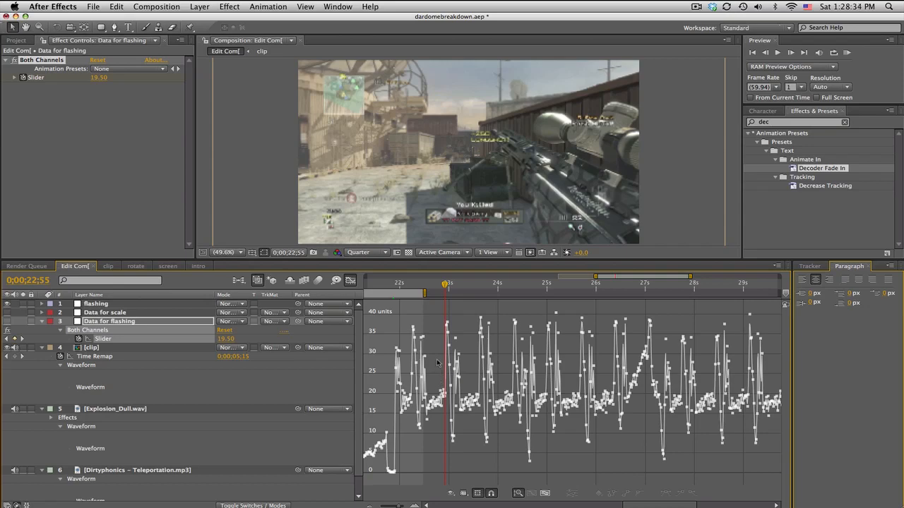
# Step: Add the expression linear(value,20,30,0,100) to the Both Channels slider of the Data for flashing layer
pyautogui.keyDown('alt'); pyautogui.click(78, 340); pyautogui.keyUp('alt')
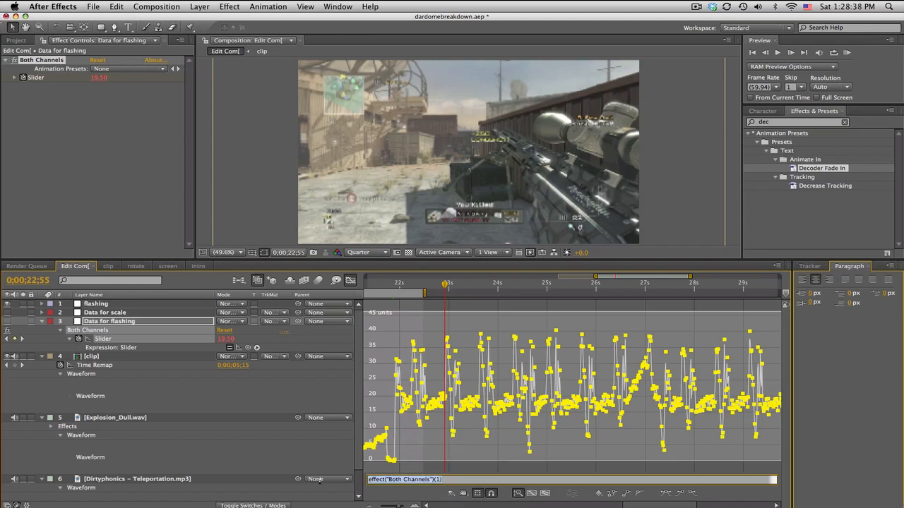
pyautogui.press('BackSpace')
pyautogui.write('linear')
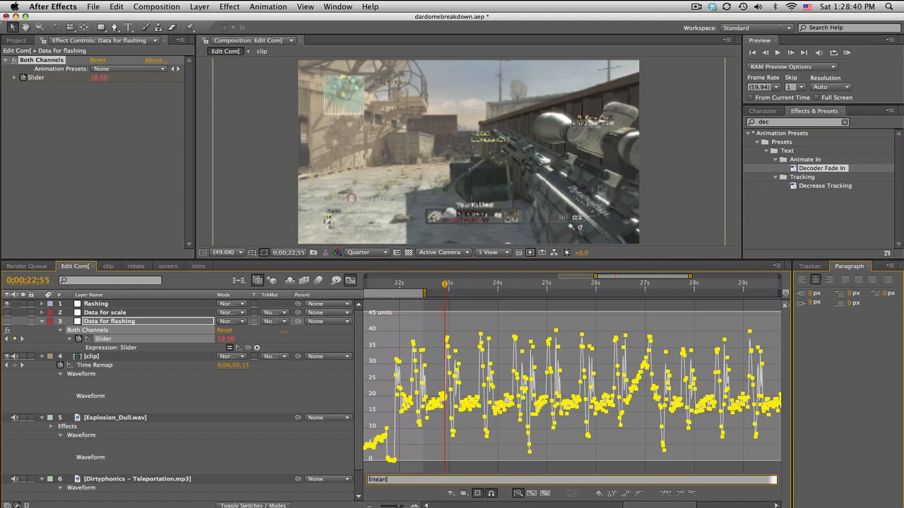
pyautogui.write('(value,20,30,0,100')
pyautogui.click(379, 398)
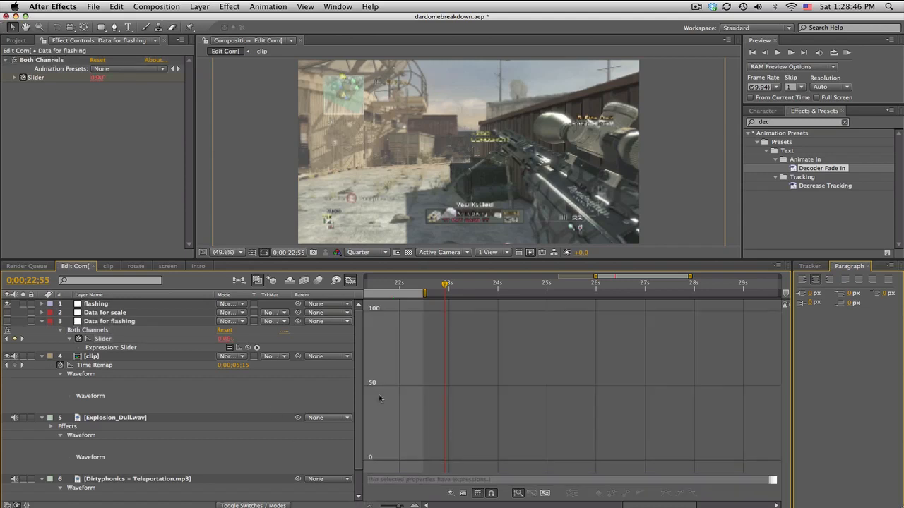
# Step: Return from the graph to the layer bars and scrub between 22 and 23 seconds to check the slider values
pyautogui.click(408, 284)
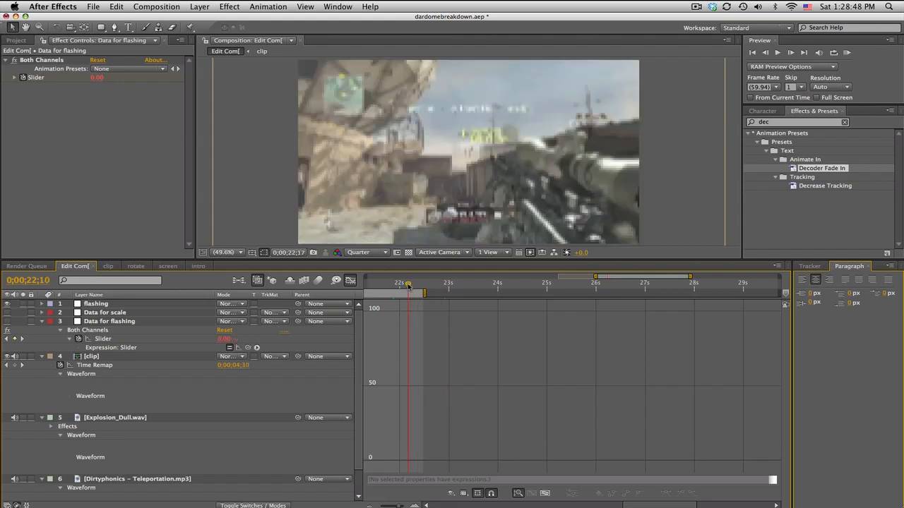
pyautogui.click(350, 281)
pyautogui.moveTo(416, 285); pyautogui.dragTo(425, 285)
pyautogui.click(416, 285)
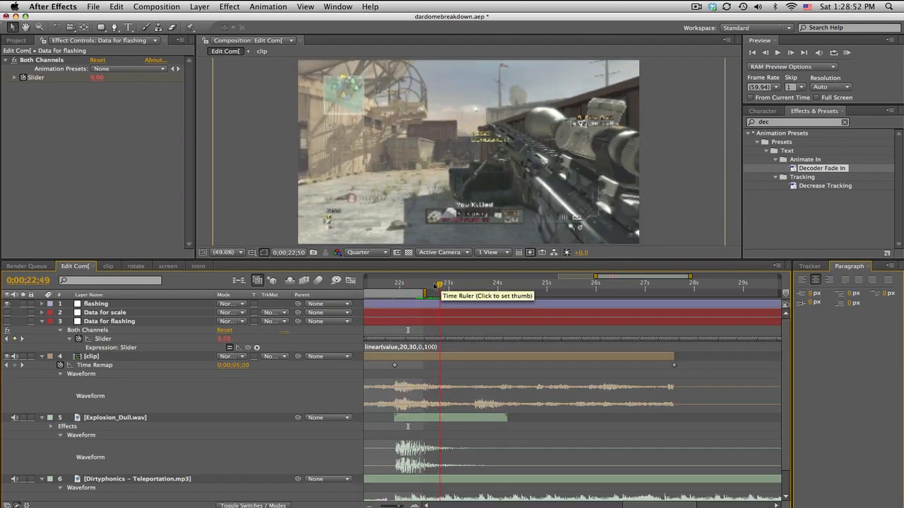
# Step: Find the Levels effect and apply it to the flashing adjustment layer
pyautogui.click(168, 304)
pyautogui.click(775, 121)
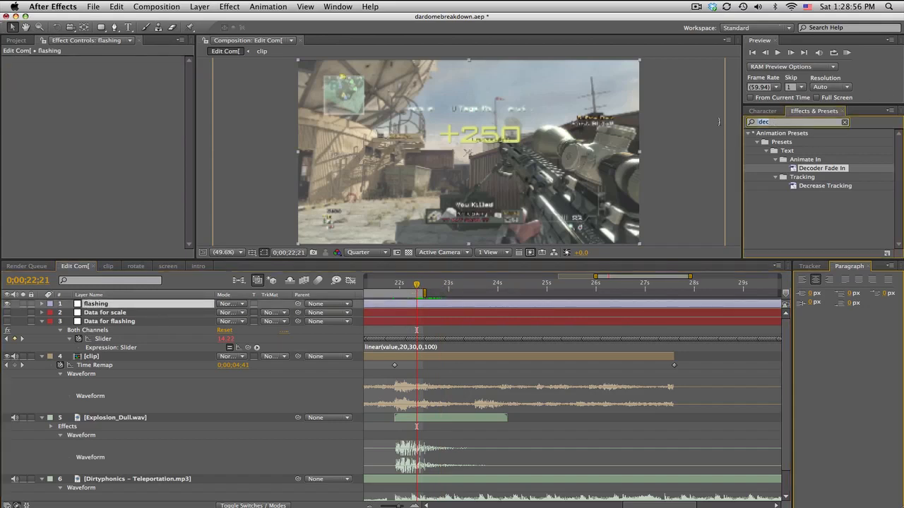
pyautogui.write('level')
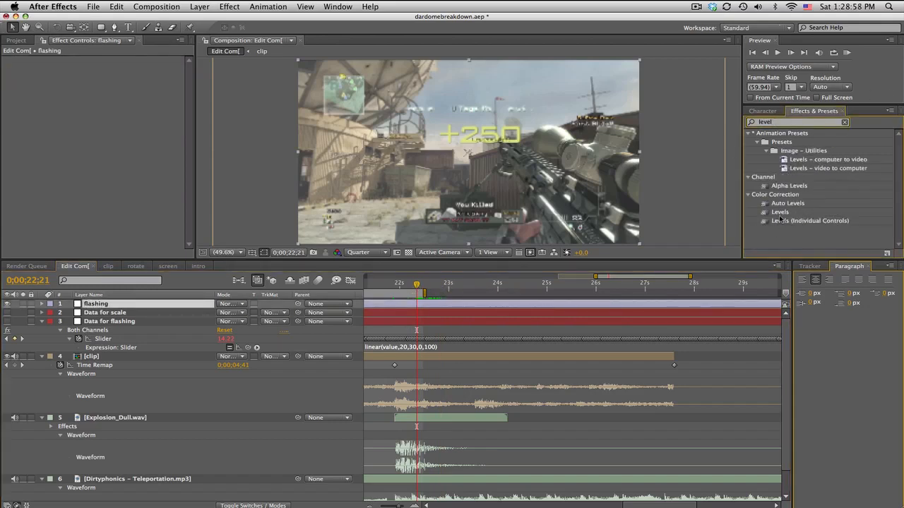
pyautogui.moveTo(780, 212); pyautogui.dragTo(153, 308)
# Step: In the flashing layer's Levels effect, set Input Black to 17 and Input White to 212
pyautogui.moveTo(169, 129); pyautogui.dragTo(145, 130)
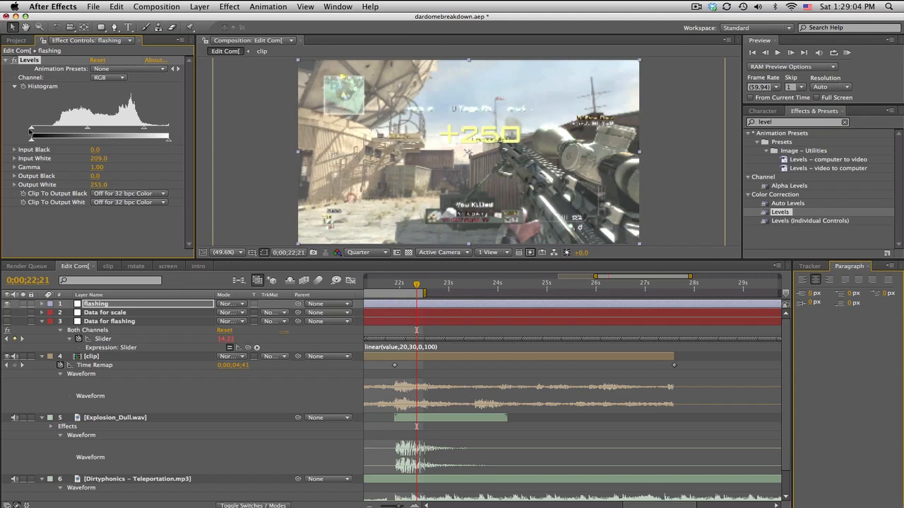
pyautogui.moveTo(32, 132); pyautogui.dragTo(41, 131)
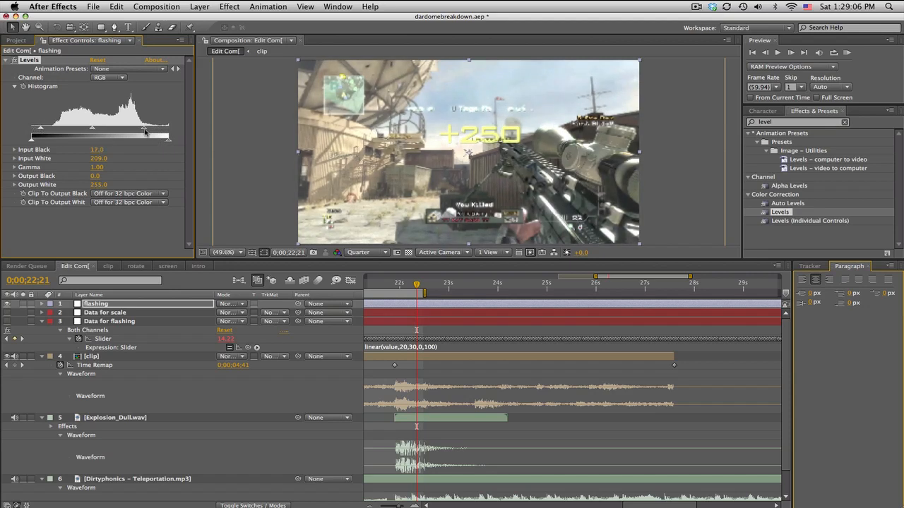
pyautogui.moveTo(146, 132); pyautogui.dragTo(147, 132)
# Step: View the daratdome.mov footage from the project, scrub to its flashing section as a reference, and close it
pyautogui.click(789, 123)
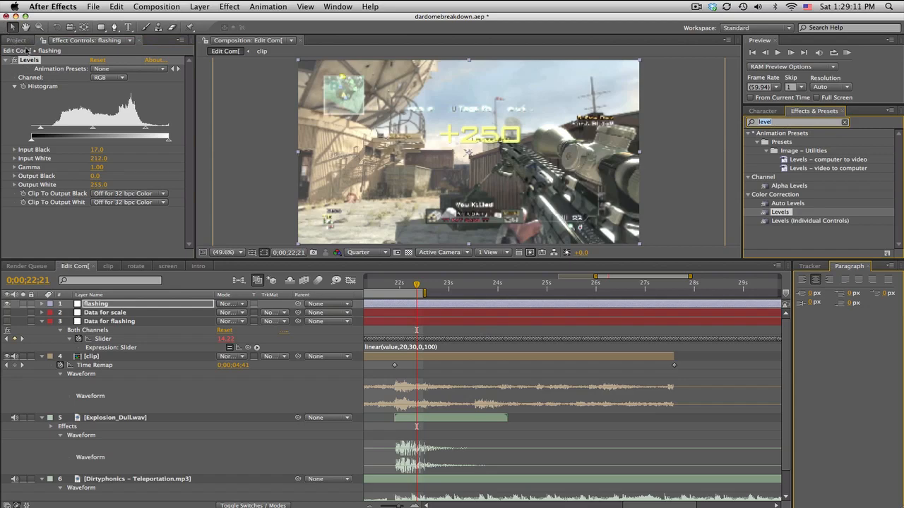
pyautogui.click(16, 40)
pyautogui.doubleClick(44, 151)
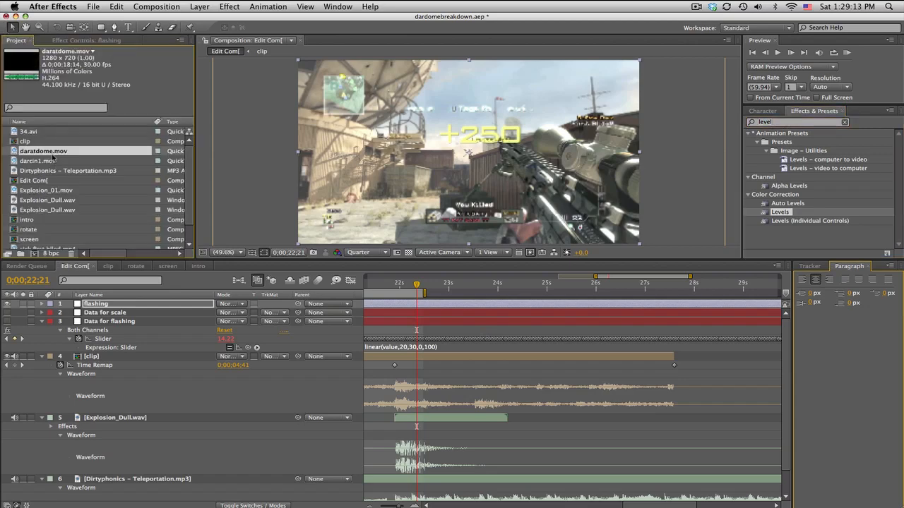
pyautogui.moveTo(286, 403); pyautogui.dragTo(552, 404)
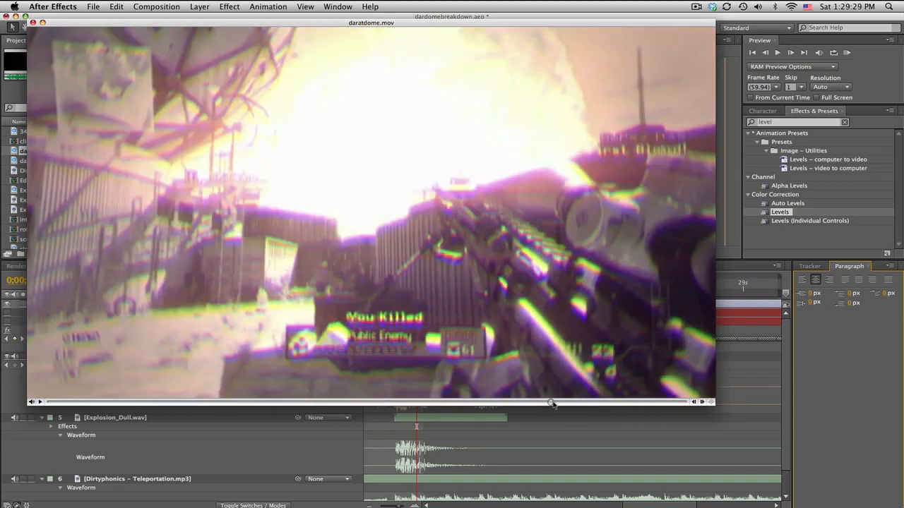
pyautogui.click(32, 22)
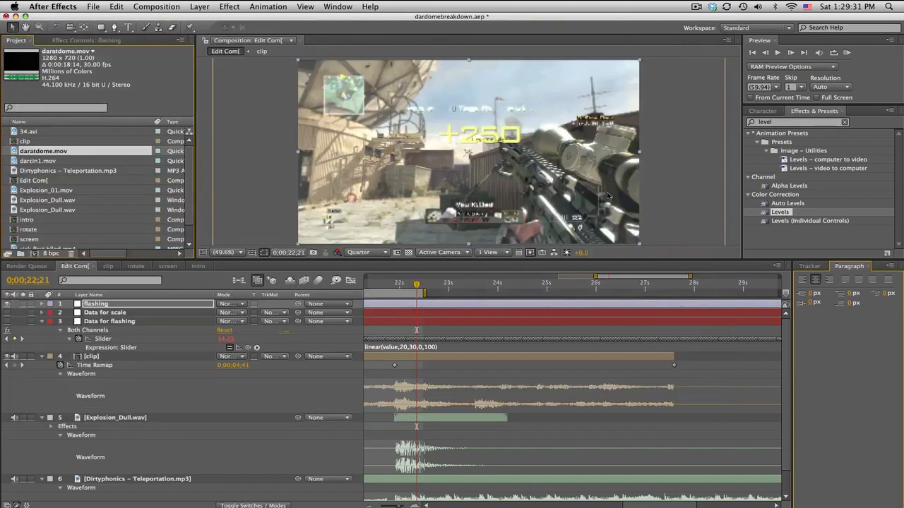
# Step: Find the Hue/Saturation effect and apply it to the flashing adjustment layer
pyautogui.click(786, 122)
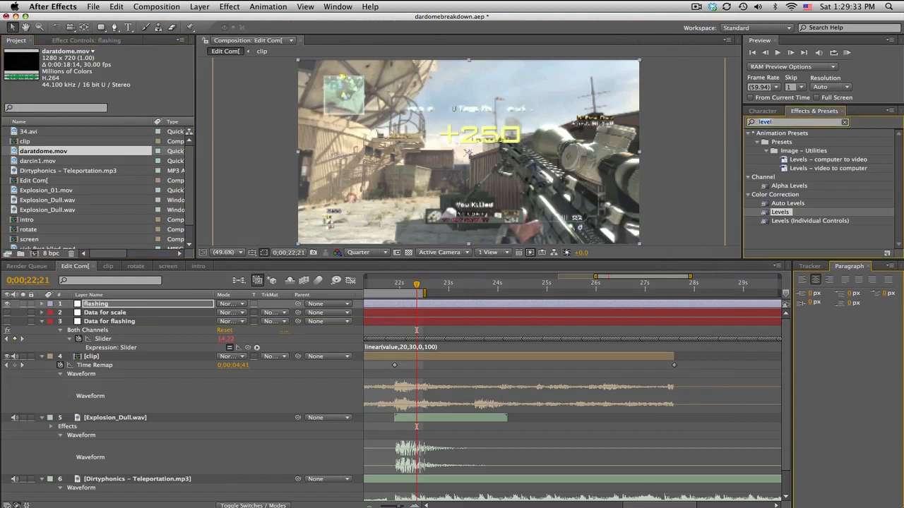
pyautogui.write('hue')
pyautogui.click(167, 321)
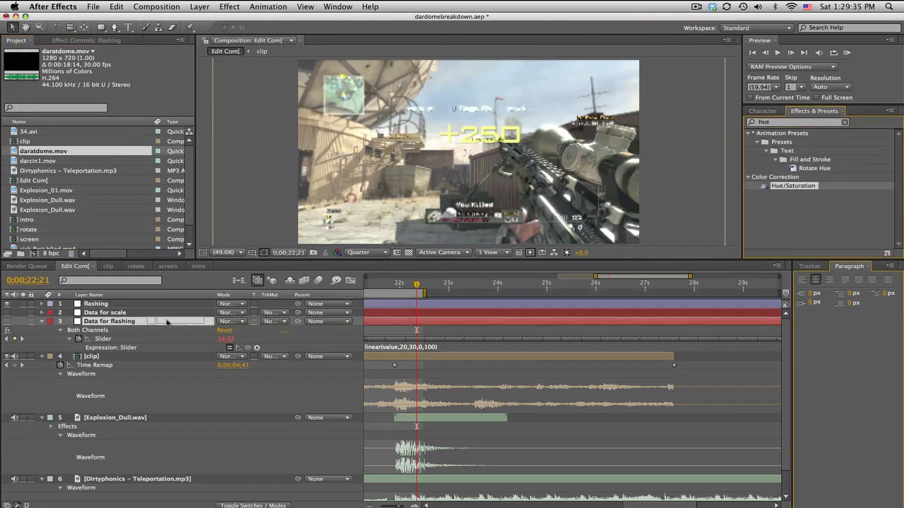
pyautogui.moveTo(167, 321); pyautogui.dragTo(162, 308)
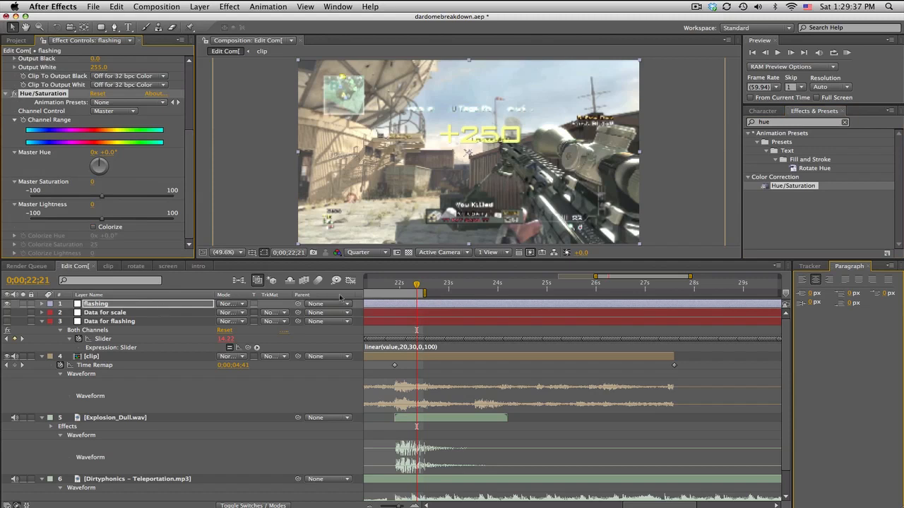
# Step: Set a starting Channel Range keyframe for the flashing layer's Hue/Saturation at 0;00;11;28, before the clip begins
pyautogui.press('-')
pyautogui.press('-')
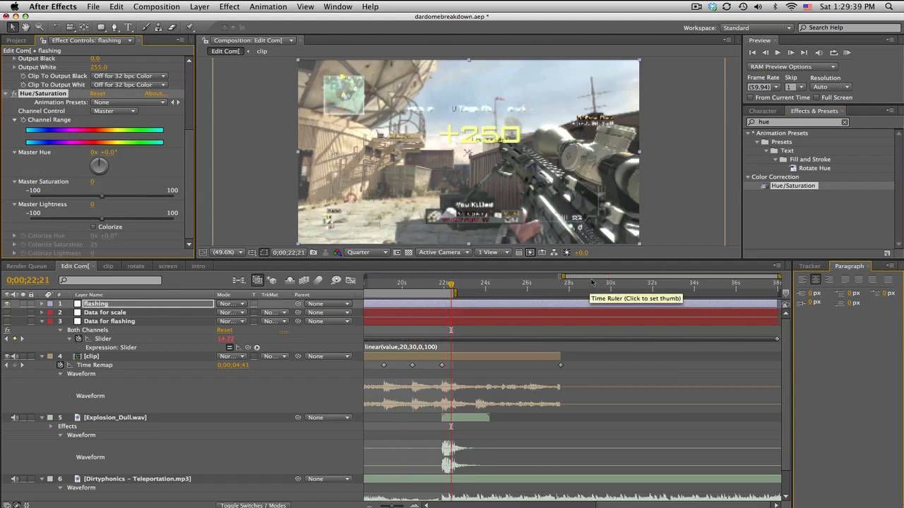
pyautogui.moveTo(563, 276); pyautogui.dragTo(380, 284)
pyautogui.click(41, 478)
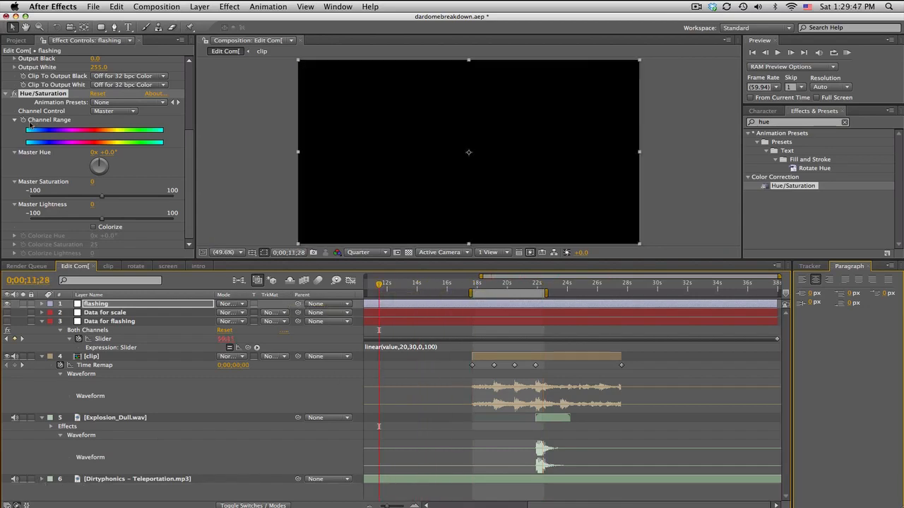
pyautogui.click(23, 120)
# Step: At 0;00;35;47, set Master Hue to 30 full revolutions and scrub across the clip to check the color cycling
pyautogui.click(745, 288)
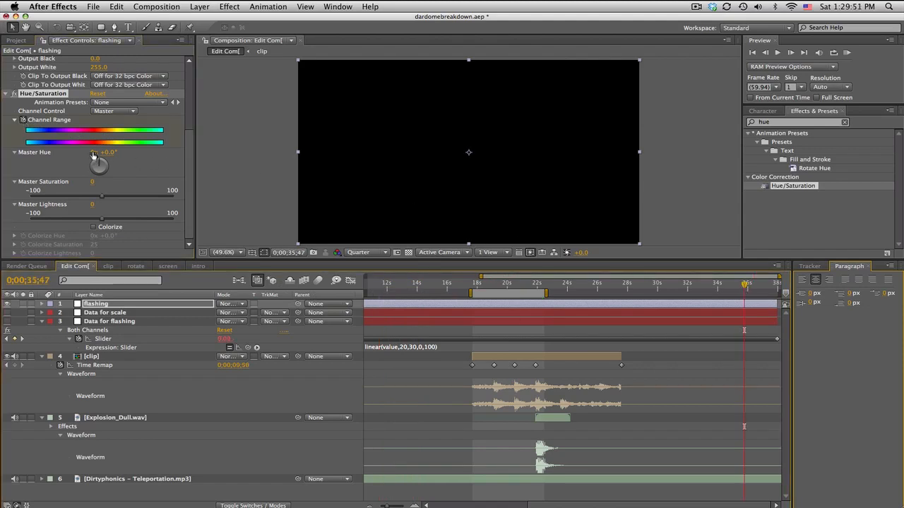
pyautogui.click(92, 152)
pyautogui.press('Return')
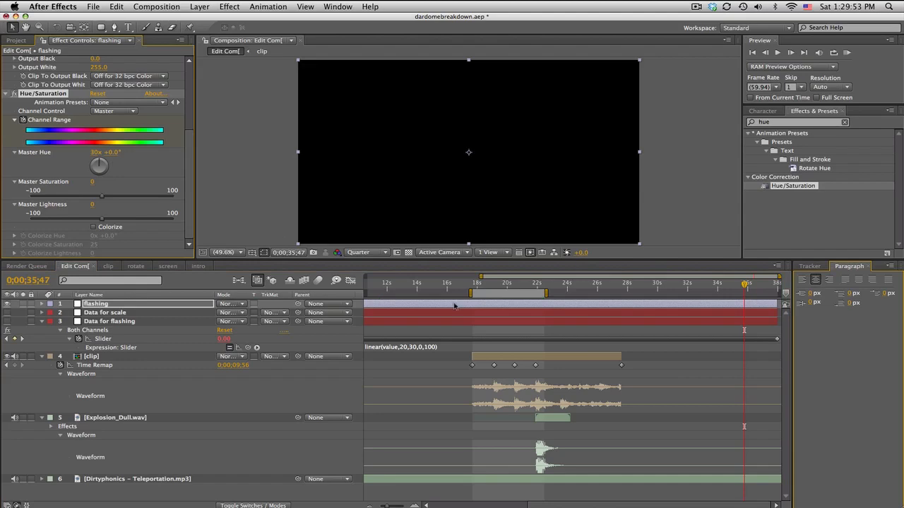
pyautogui.moveTo(481, 285); pyautogui.dragTo(510, 284)
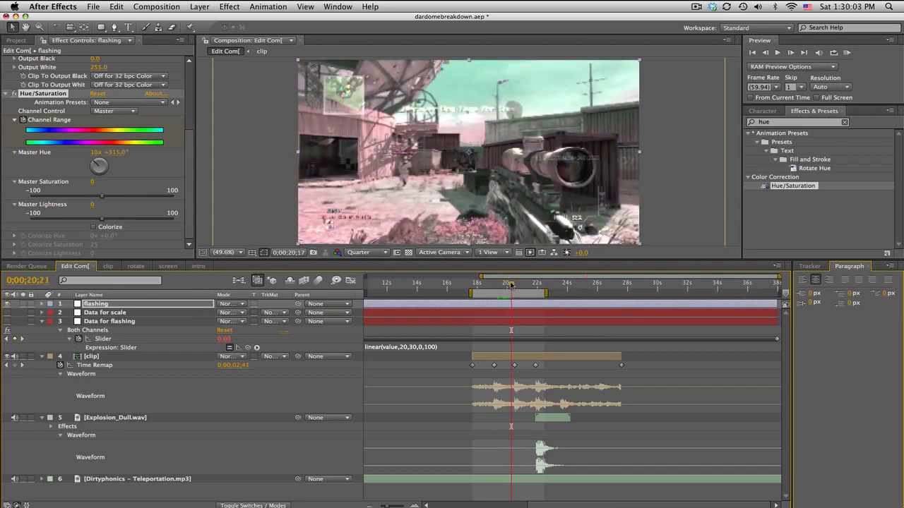
pyautogui.moveTo(510, 283); pyautogui.dragTo(523, 284)
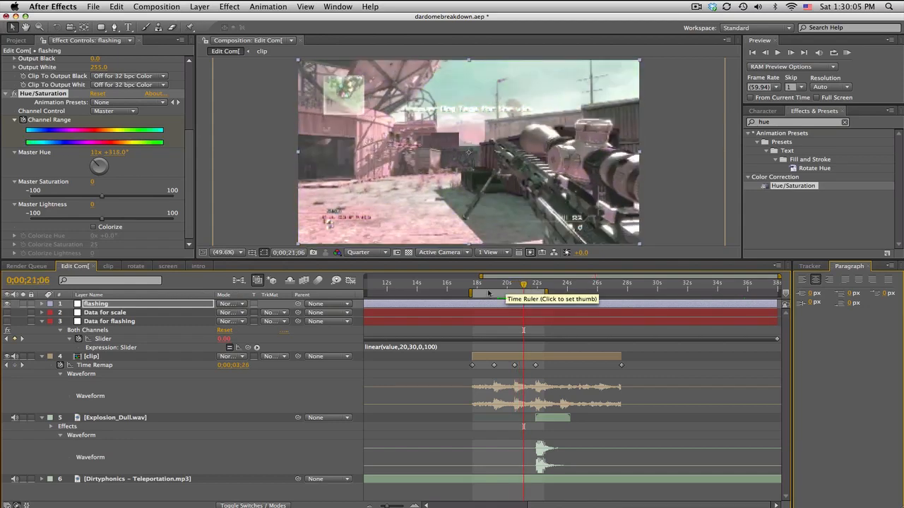
# Step: Link the flashing layer's Opacity by expression to the Both Channels slider of Data for flashing and preview the flashing
pyautogui.click(127, 304)
pyautogui.press('t')
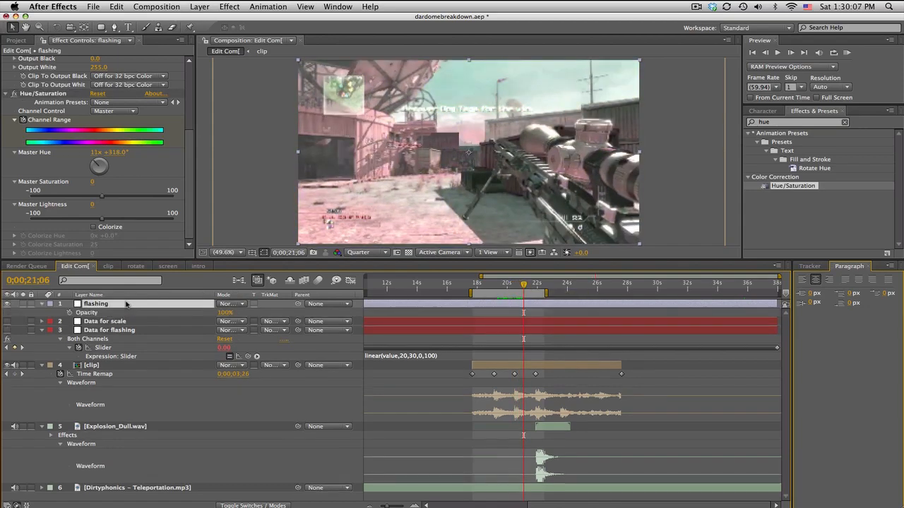
pyautogui.keyDown('alt'); pyautogui.click(69, 312); pyautogui.keyUp('alt')
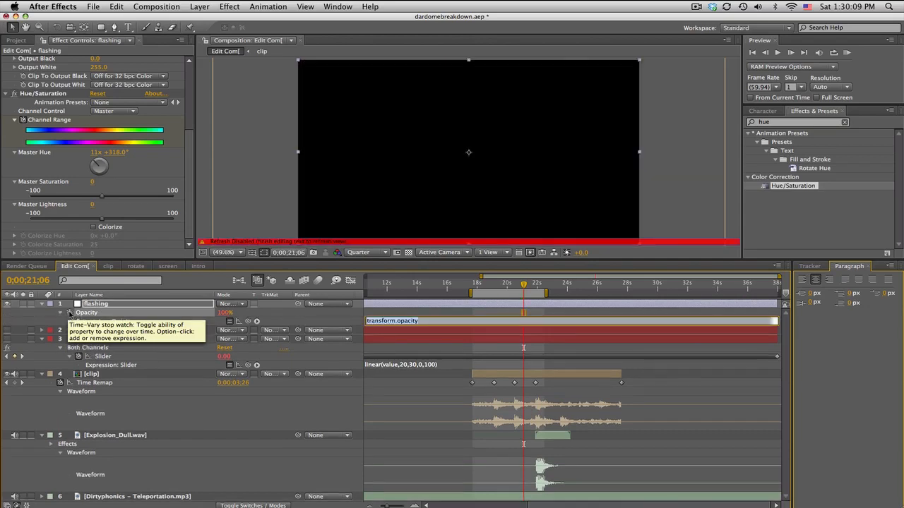
pyautogui.moveTo(248, 321); pyautogui.dragTo(120, 357)
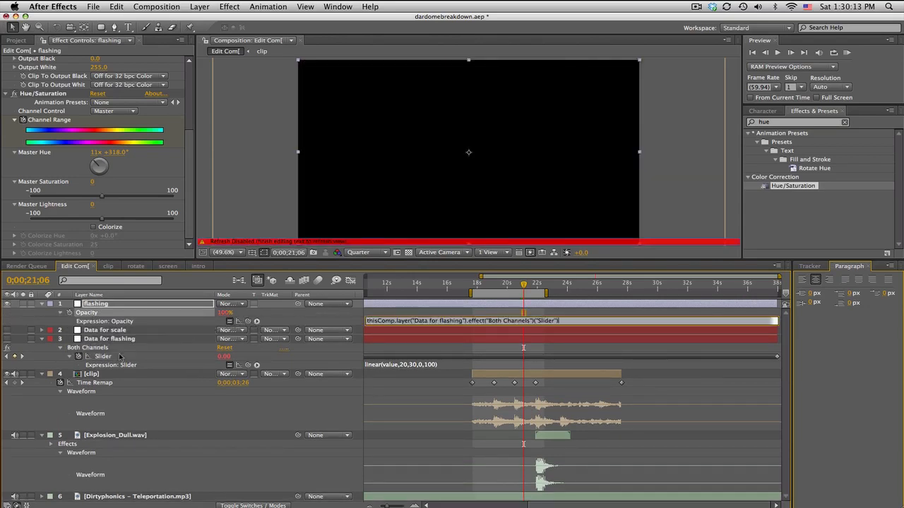
pyautogui.click(413, 315)
pyautogui.press('space')
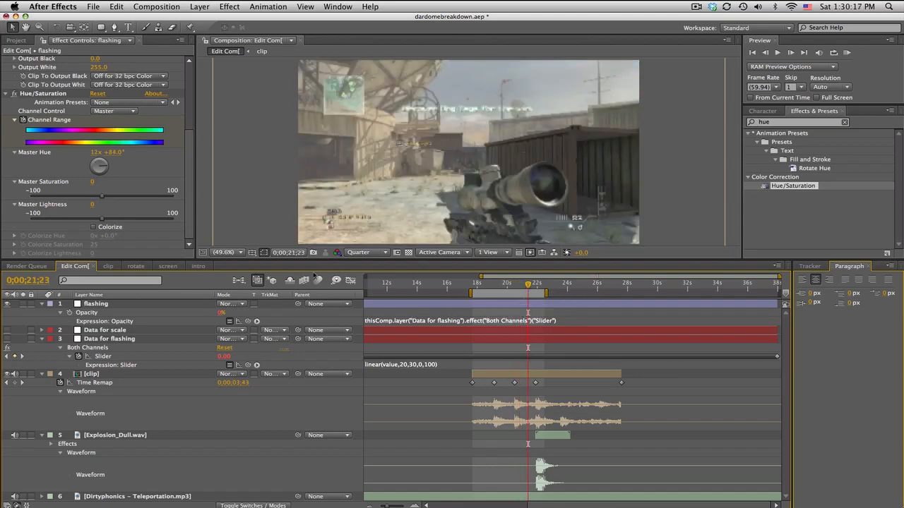
# Step: Create a new adjustment layer in the edit composition and name it "CC"
pyautogui.click(200, 7)
pyautogui.moveTo(212, 20)
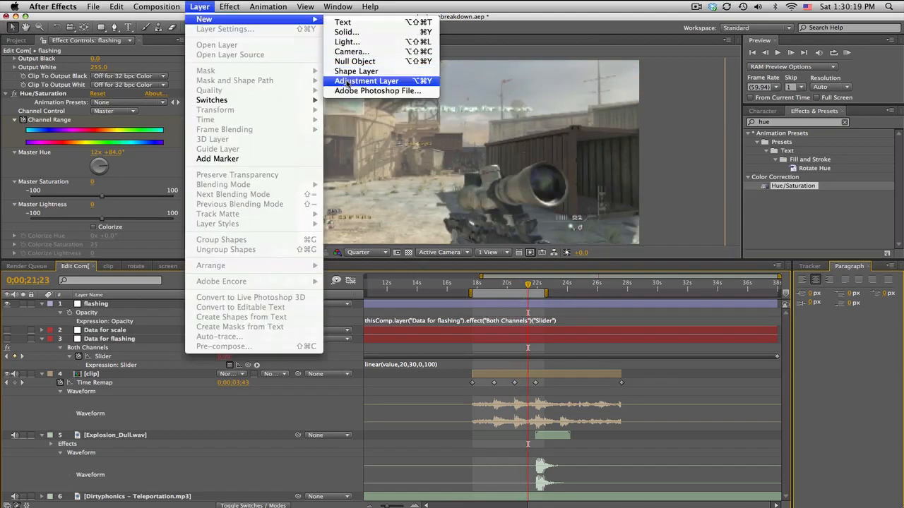
pyautogui.click(346, 83)
pyautogui.press('Return')
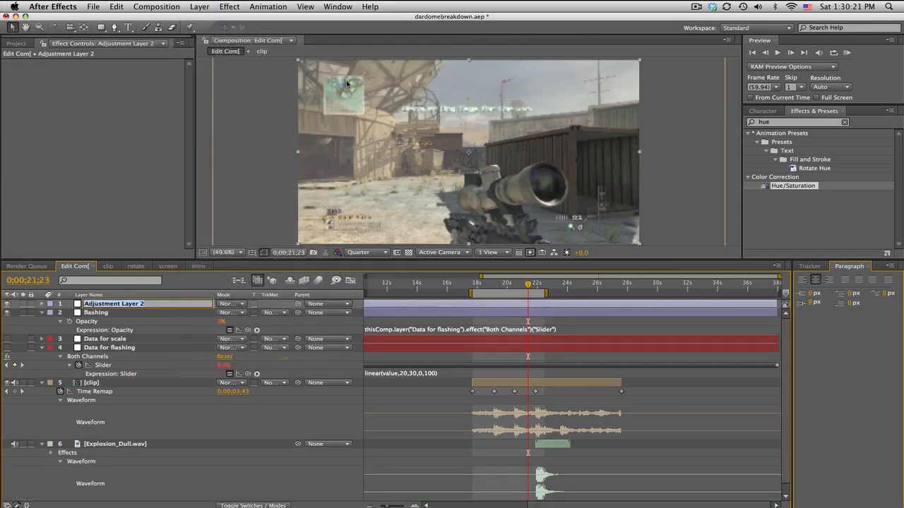
pyautogui.write('CC')
pyautogui.press('Return')
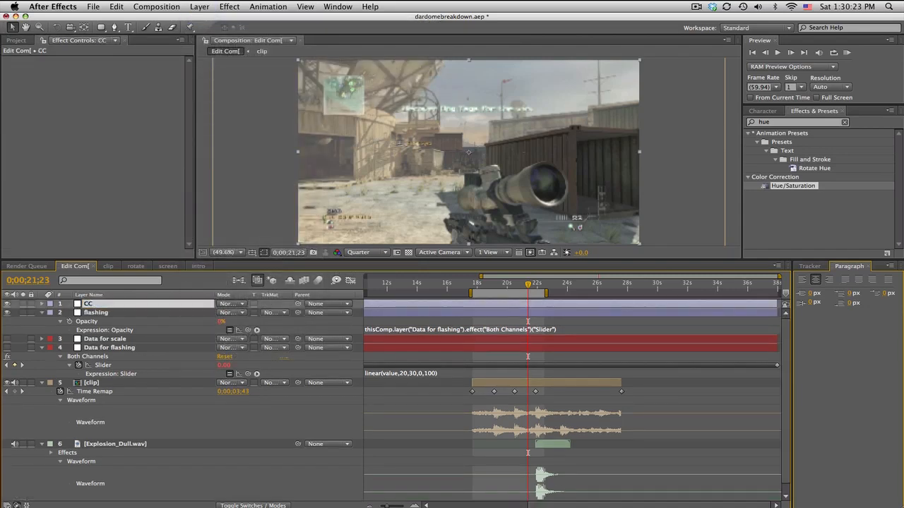
# Step: Find the Magic Bullet Looks effect and apply it to the CC layer
pyautogui.moveTo(791, 121); pyautogui.dragTo(722, 122)
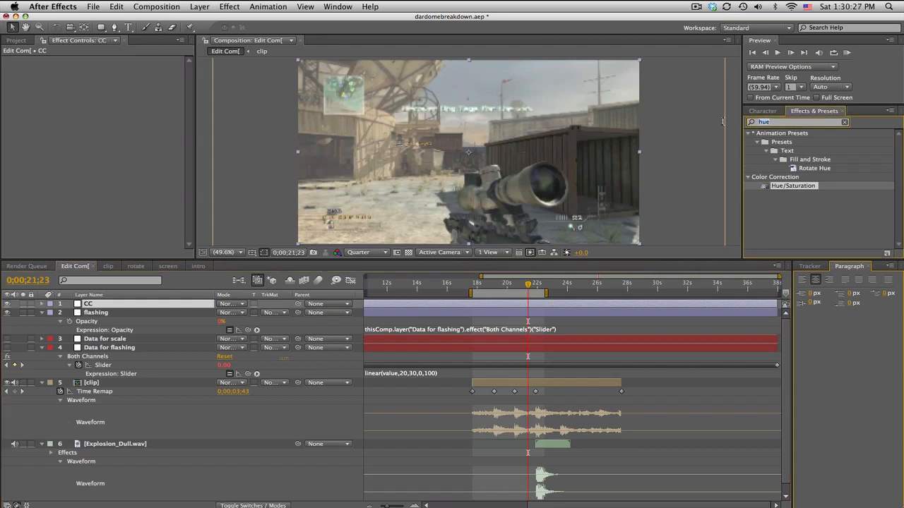
pyautogui.write('look')
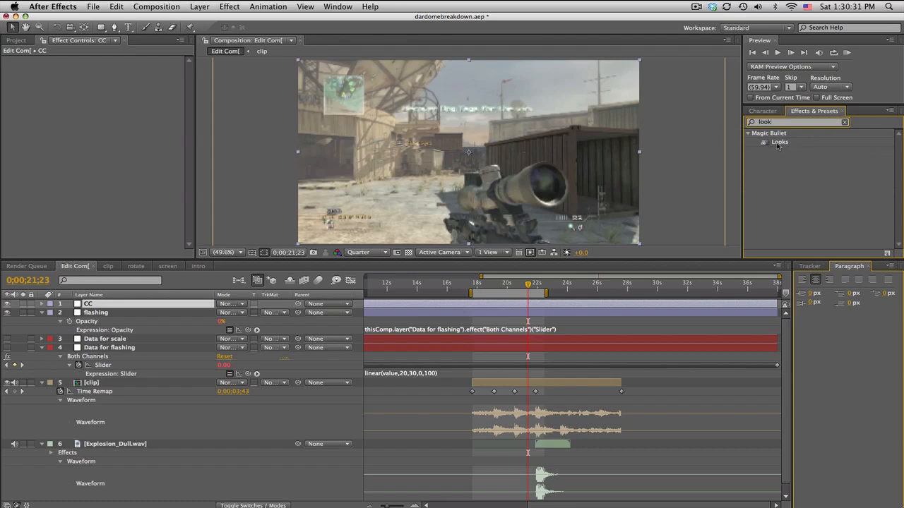
pyautogui.moveTo(778, 144); pyautogui.dragTo(91, 308)
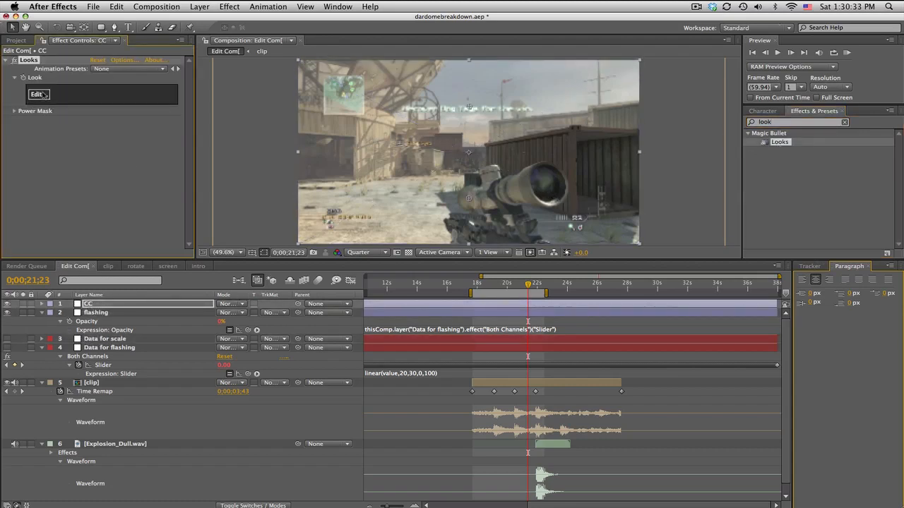
# Step: Edit the CC layer's look and apply the last Rock Screamo preset from the first CC pack
pyautogui.click(41, 94)
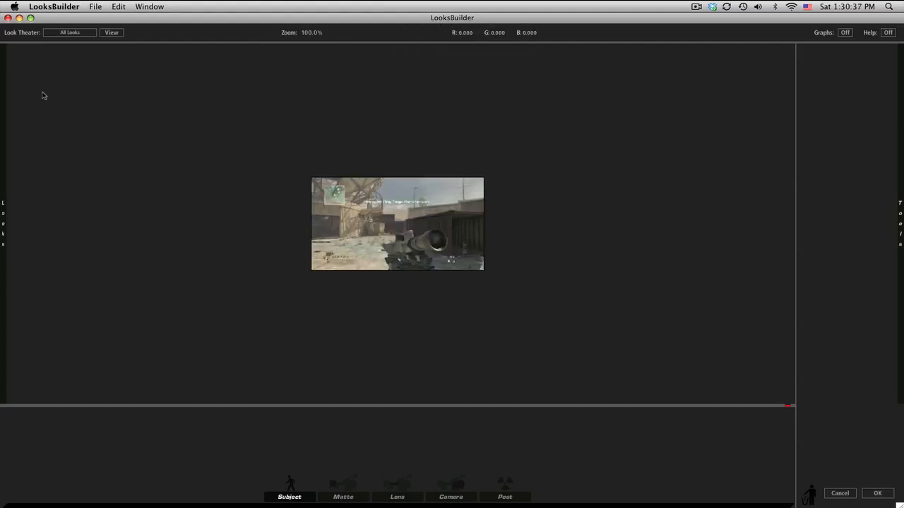
pyautogui.moveTo(2, 120)
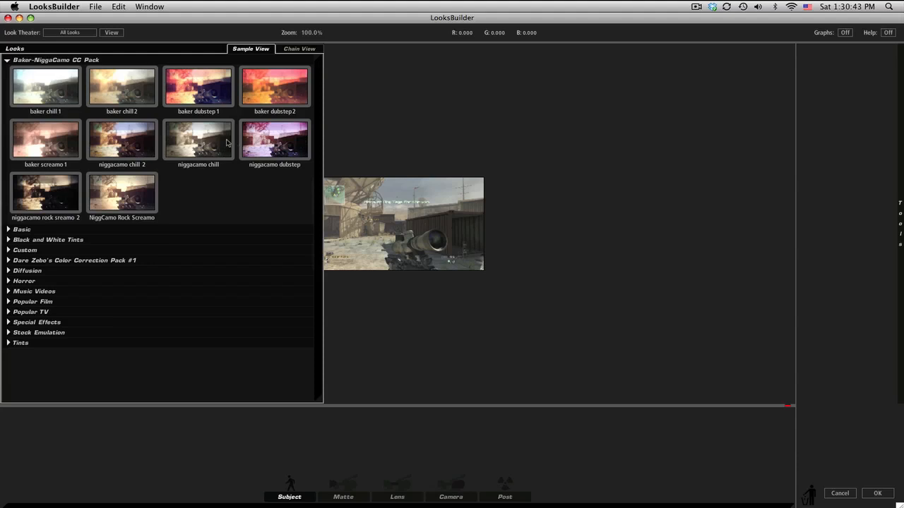
pyautogui.click(116, 192)
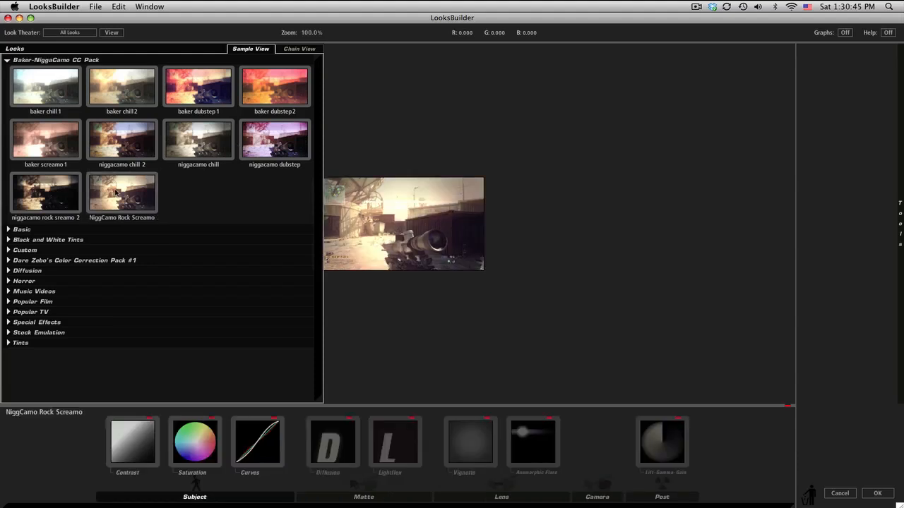
pyautogui.click(874, 494)
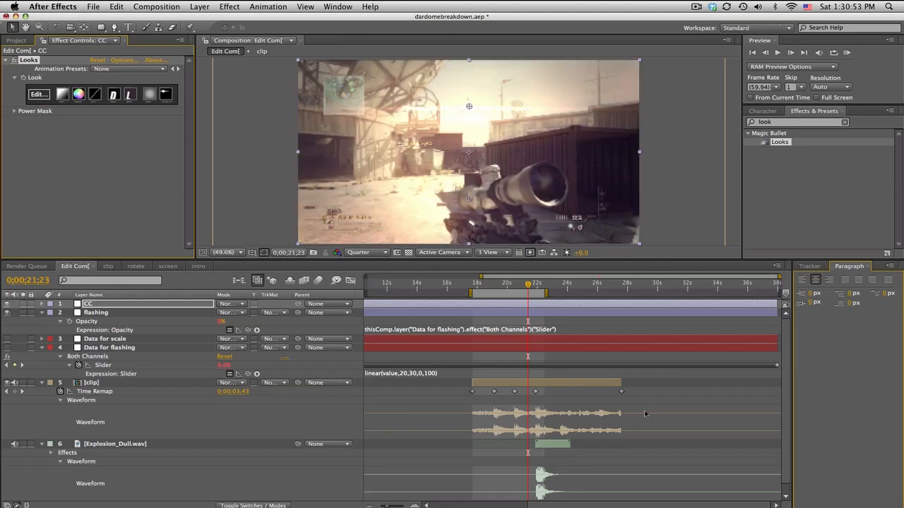
# Step: Preview the color-corrected footage from about 0;00;20;25 to 0;00;23;08
pyautogui.click(514, 285)
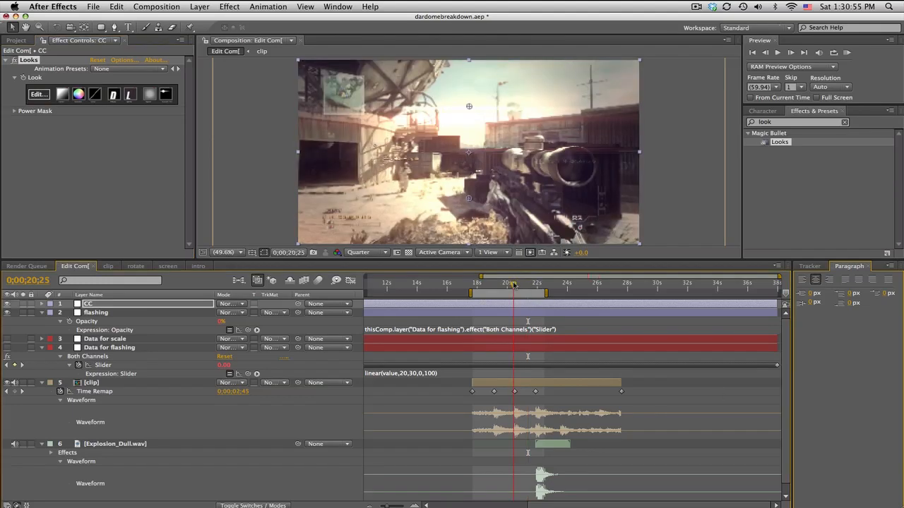
pyautogui.moveTo(519, 284); pyautogui.dragTo(544, 284)
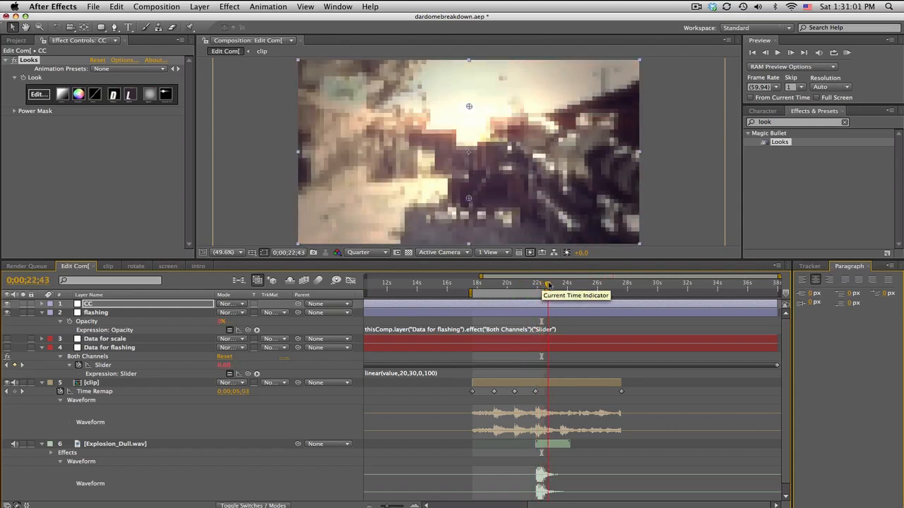
pyautogui.press('space')
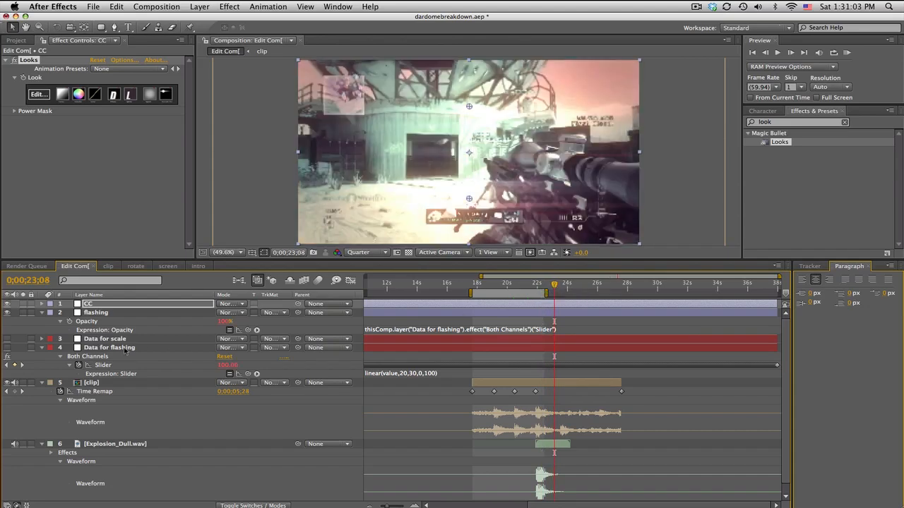
# Step: Set the flashing layer's Levels Input White to 198 and scrub to about 0;00;23;45 to check the flashes
pyautogui.click(106, 312)
pyautogui.moveTo(146, 134); pyautogui.dragTo(138, 130)
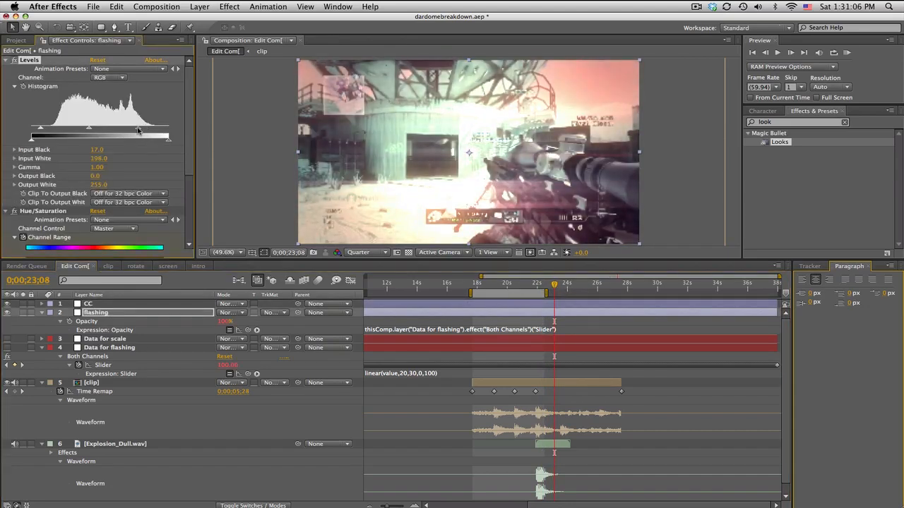
pyautogui.click(547, 285)
pyautogui.moveTo(547, 286); pyautogui.dragTo(562, 285)
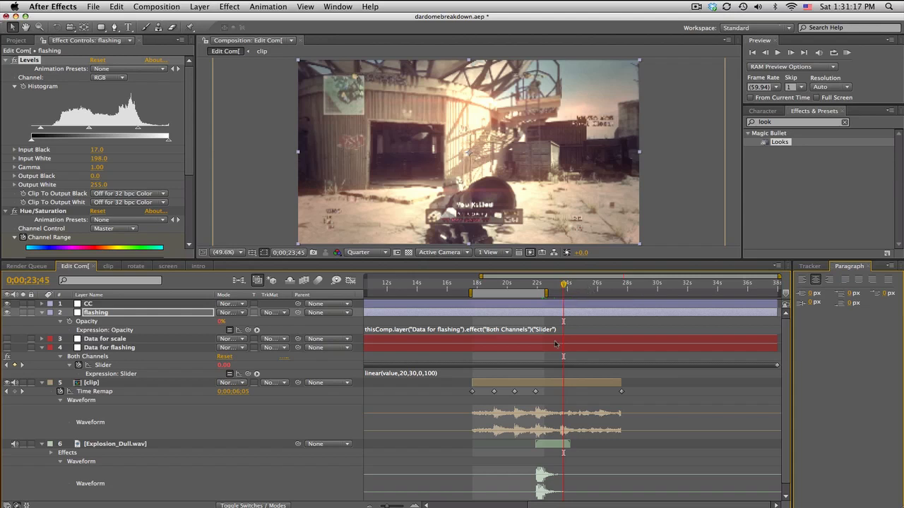
# Step: Find the Twixtor effect and apply it to the clip layer
pyautogui.click(548, 385)
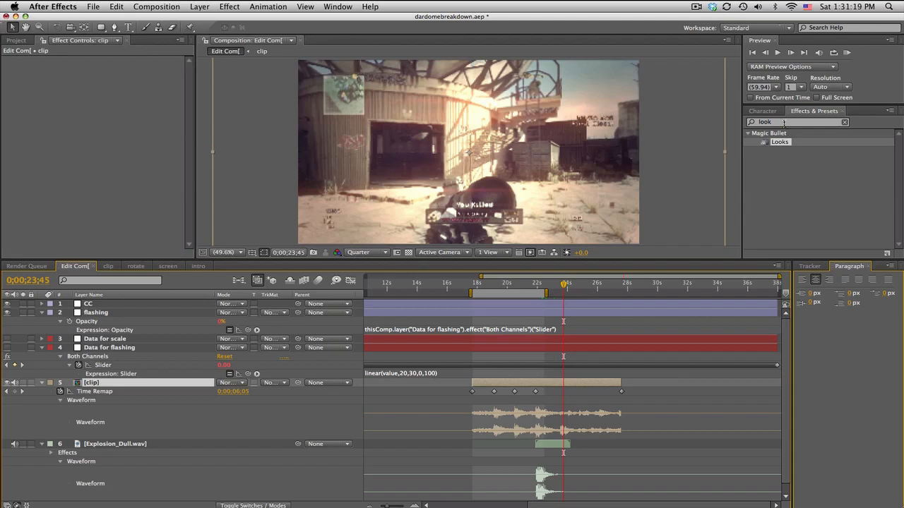
pyautogui.doubleClick(783, 122)
pyautogui.write('twix')
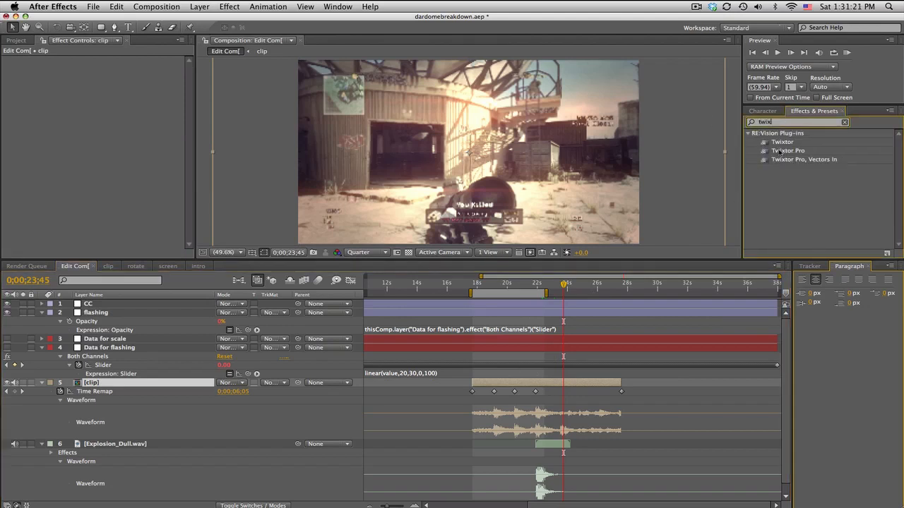
pyautogui.moveTo(781, 143); pyautogui.dragTo(543, 382)
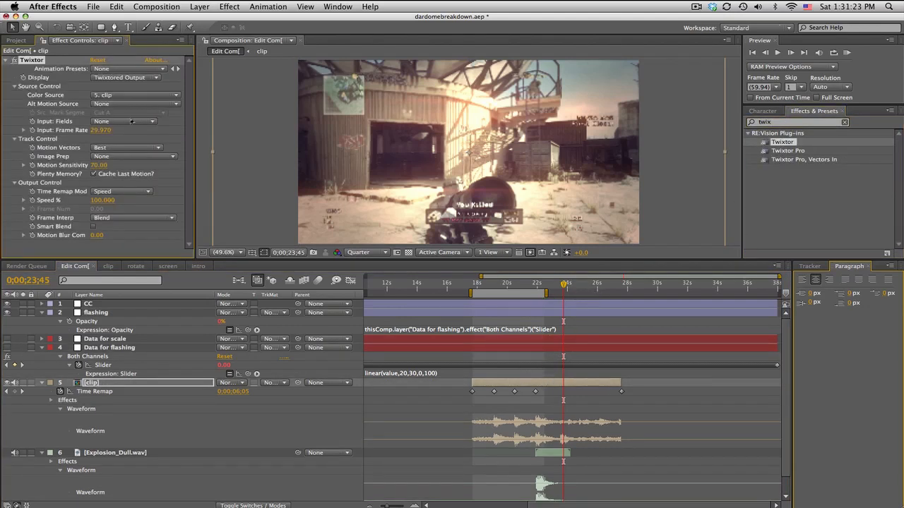
# Step: Set Twixtor's input frame rate to 59.94
pyautogui.click(101, 130)
pyautogui.write('59.9')
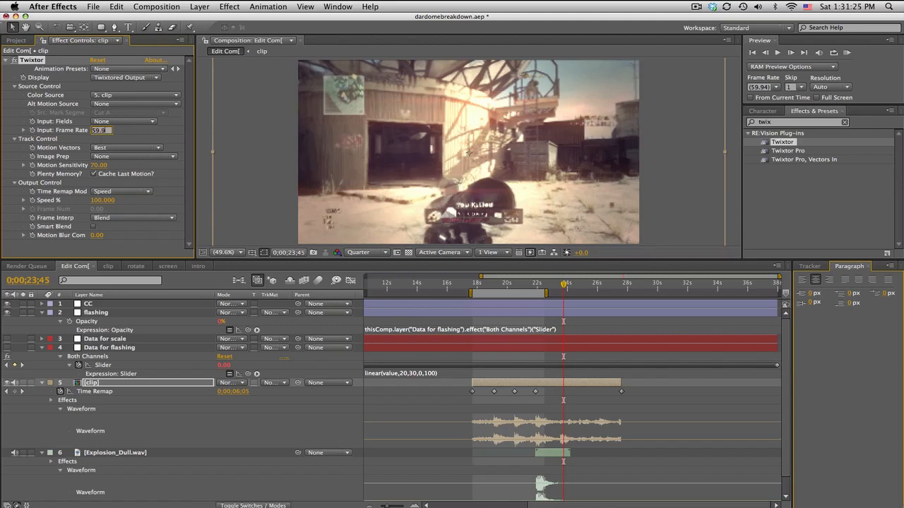
pyautogui.write('4')
pyautogui.press('Return')
# Step: Move the current time to 0;00;22;13 and hide the CC and flashing layers
pyautogui.click(541, 285)
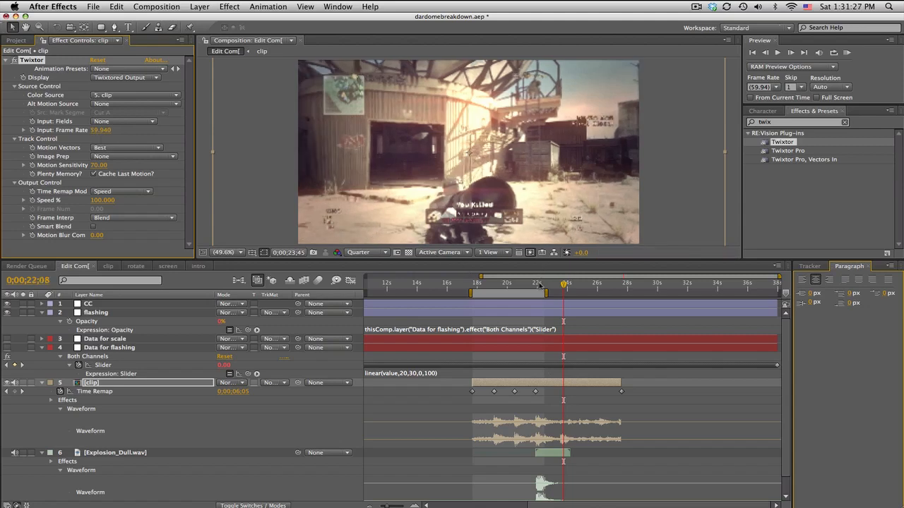
pyautogui.moveTo(539, 285); pyautogui.dragTo(540, 285)
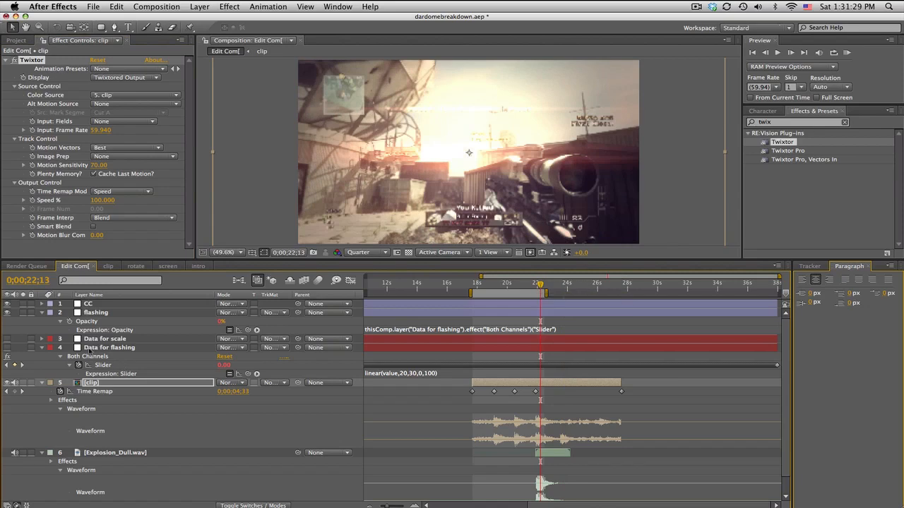
pyautogui.moveTo(7, 304); pyautogui.dragTo(7, 313)
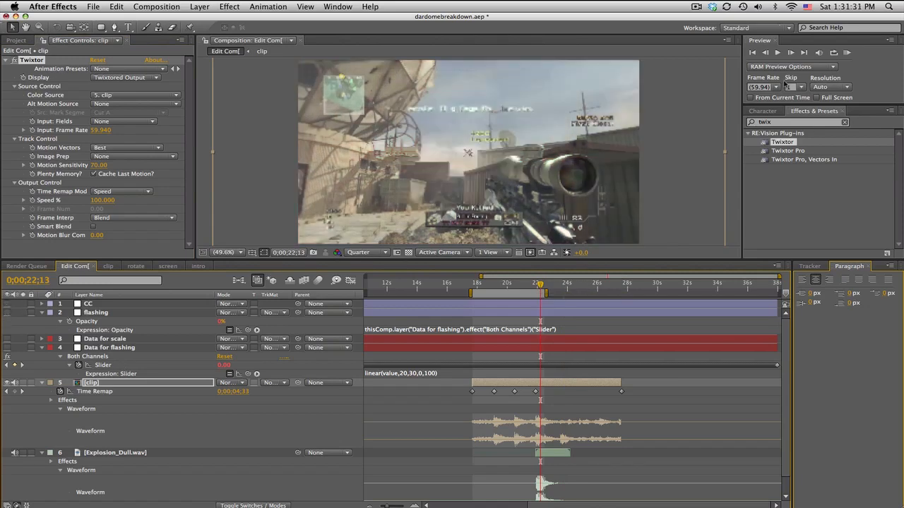
# Step: Step frame by frame past the kill to 0;00;22;19 and start keyframing Twixtor's Speed % there
pyautogui.click(791, 52)
pyautogui.click(790, 52)
pyautogui.click(791, 52)
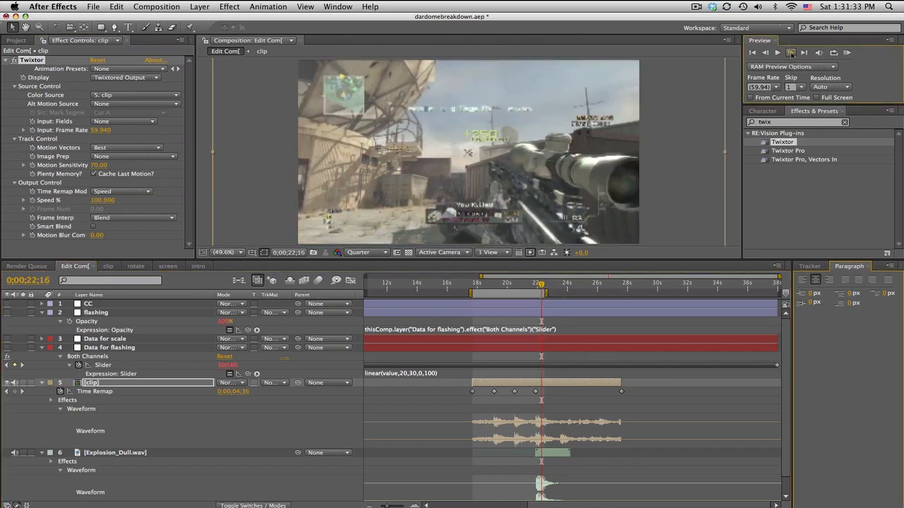
pyautogui.click(791, 52)
pyautogui.click(791, 52)
pyautogui.click(790, 52)
pyautogui.click(790, 54)
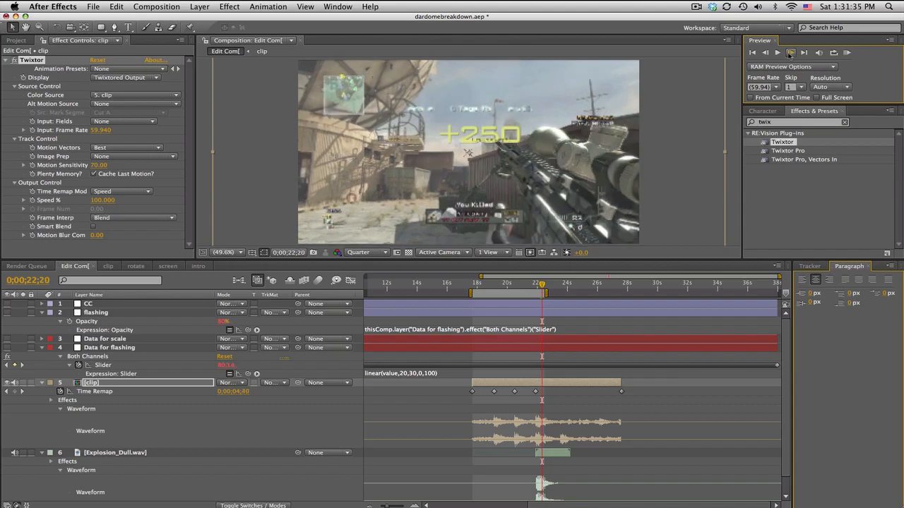
pyautogui.click(764, 52)
pyautogui.click(764, 53)
pyautogui.click(765, 52)
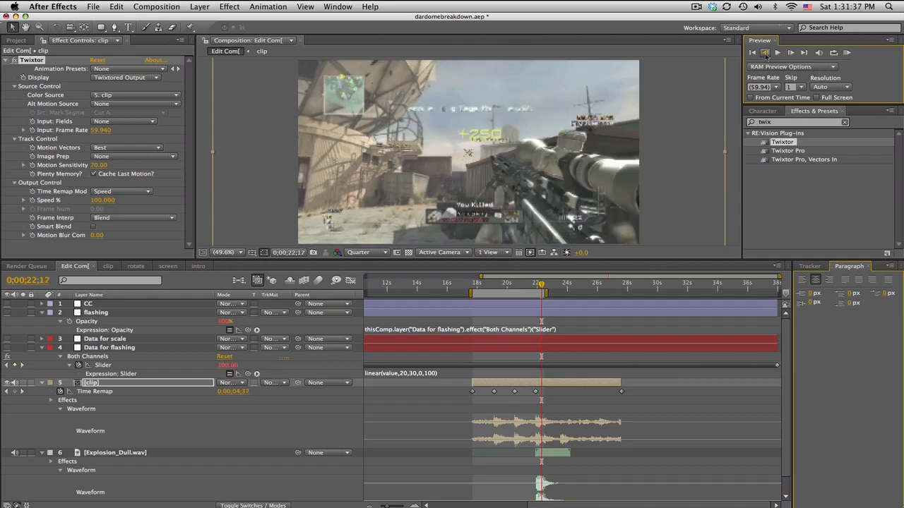
pyautogui.click(790, 53)
pyautogui.click(791, 53)
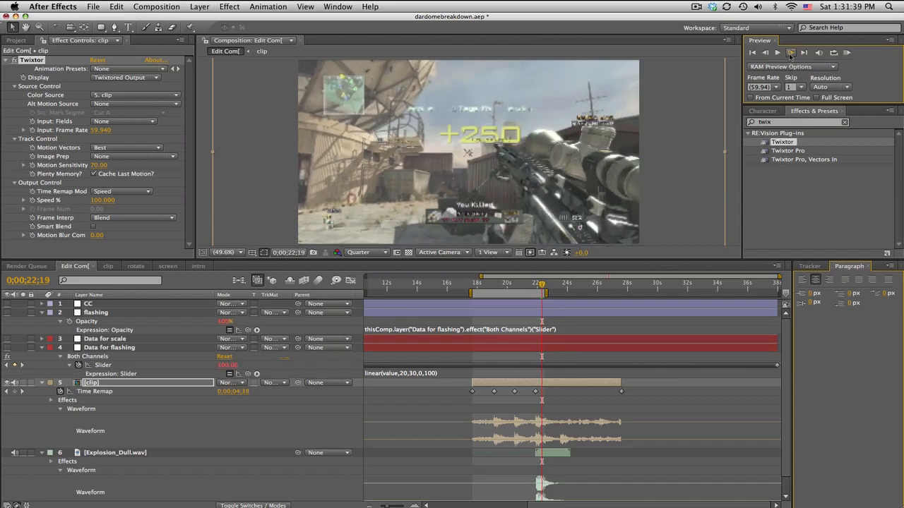
pyautogui.click(31, 200)
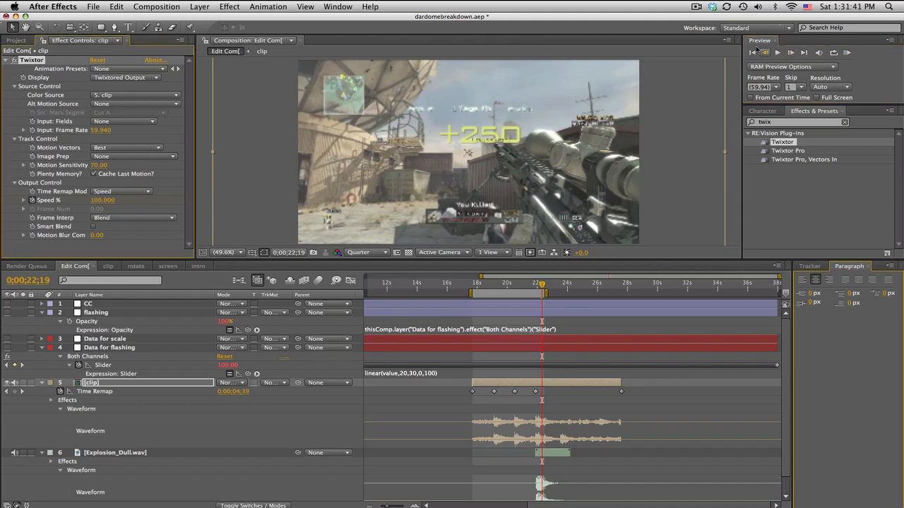
# Step: At 0;00;22;21, set Twixtor's Speed % to 1 and scrub to about 0;00;24;54 to check the slow motion
pyautogui.click(790, 52)
pyautogui.click(791, 52)
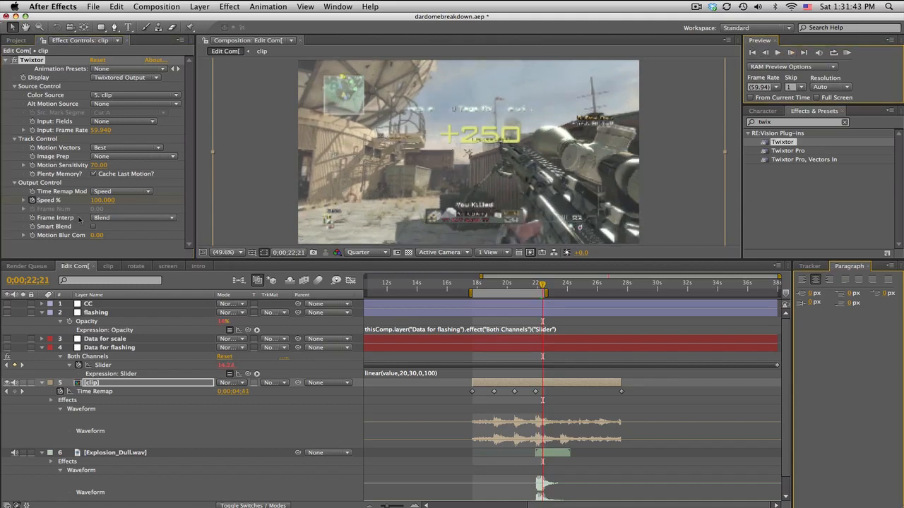
pyautogui.click(111, 201)
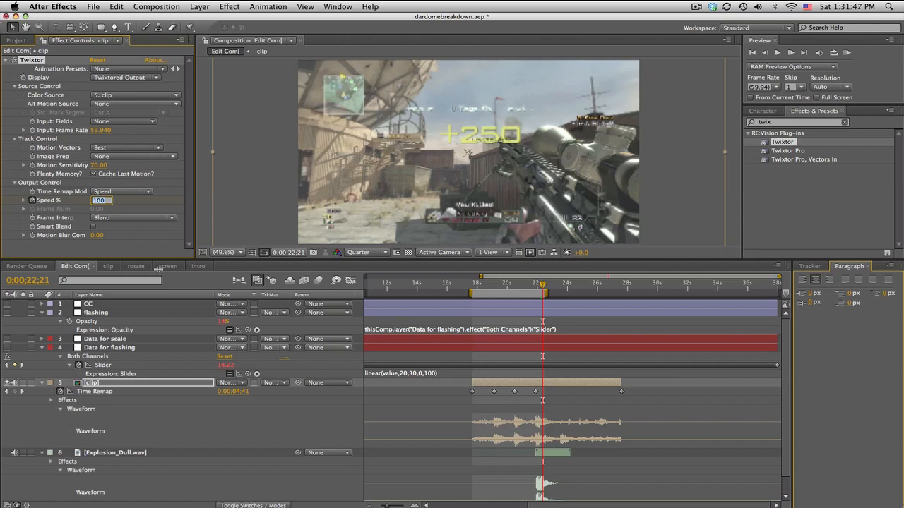
pyautogui.write('1')
pyautogui.press('Return')
pyautogui.click(552, 284)
pyautogui.moveTo(553, 284); pyautogui.dragTo(581, 290)
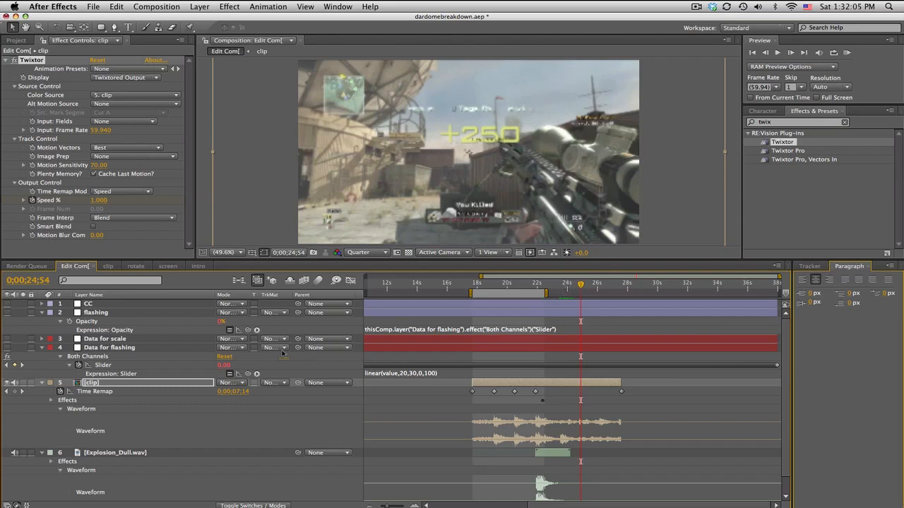
# Step: Examine the value graph of Data for scale's Both Channels slider around 0;00;24;28 in the Graph Editor
pyautogui.click(146, 339)
pyautogui.press('u')
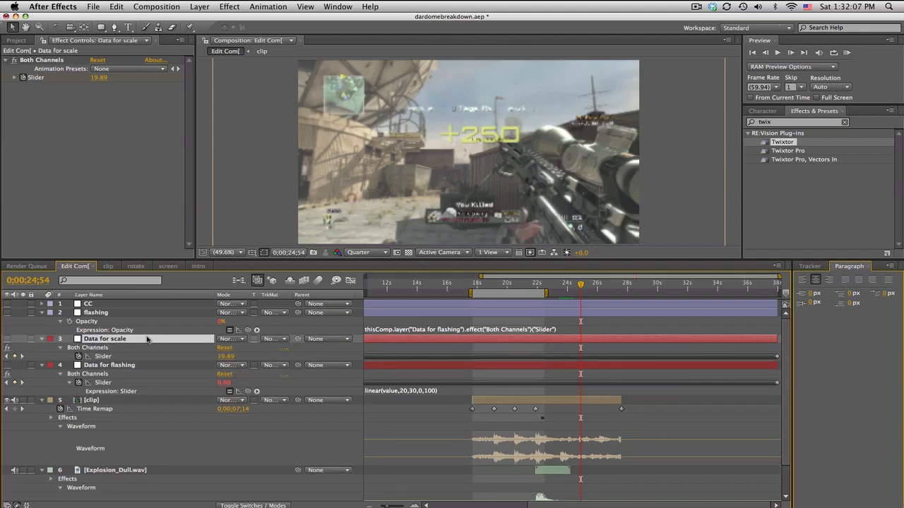
pyautogui.click(103, 355)
pyautogui.click(350, 281)
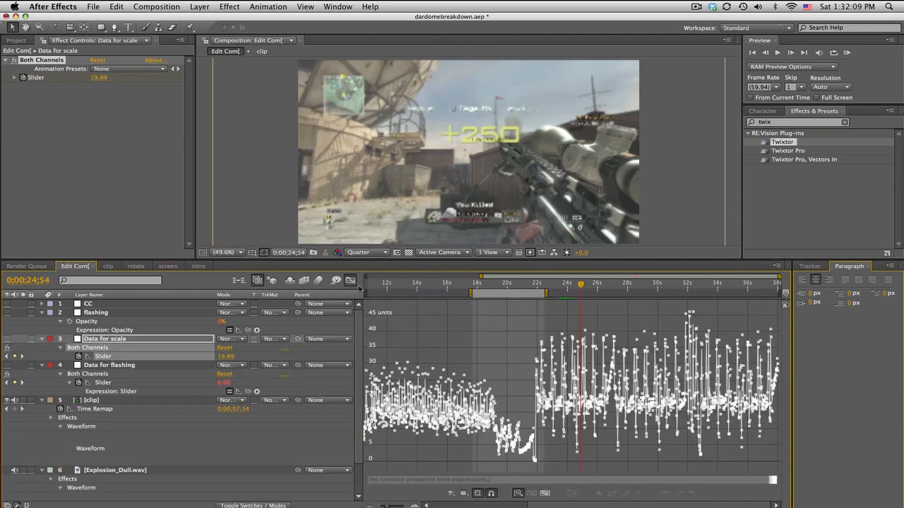
pyautogui.click(575, 284)
pyautogui.press('=')
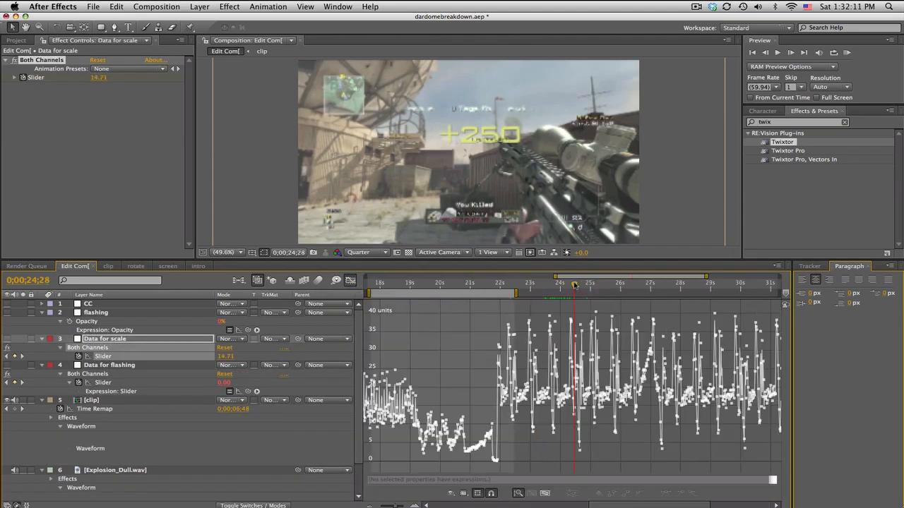
pyautogui.press('=')
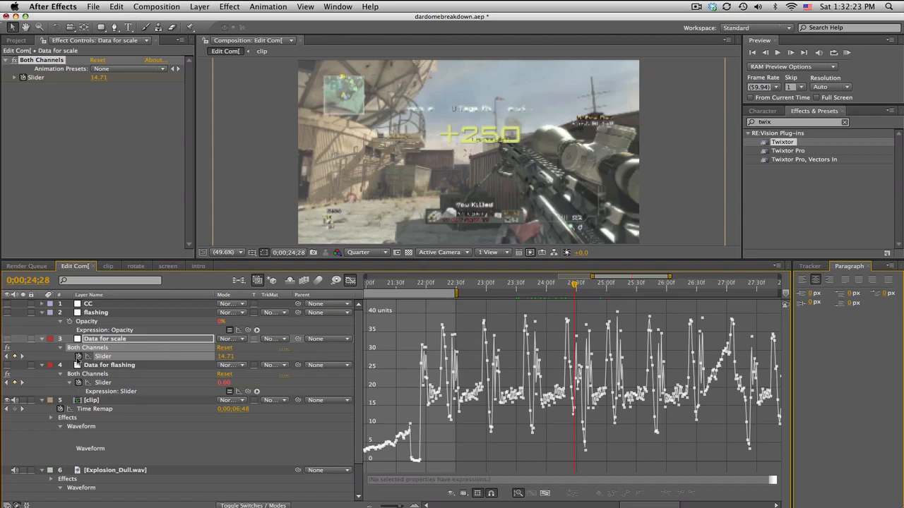
# Step: Add the expression linear(value,25,30,100,105) to Data for scale's Both Channels slider and return to the layer-bar view
pyautogui.keyDown('alt'); pyautogui.click(77, 356); pyautogui.keyUp('alt')
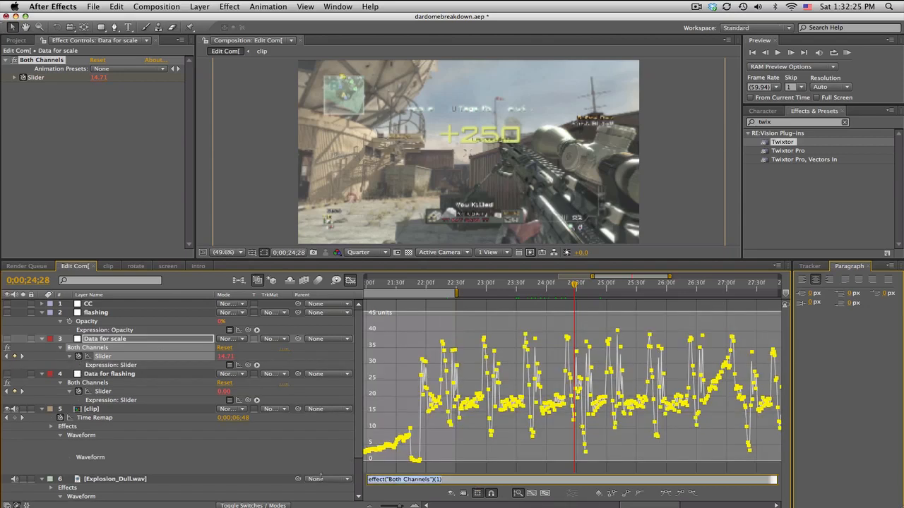
pyautogui.write('line')
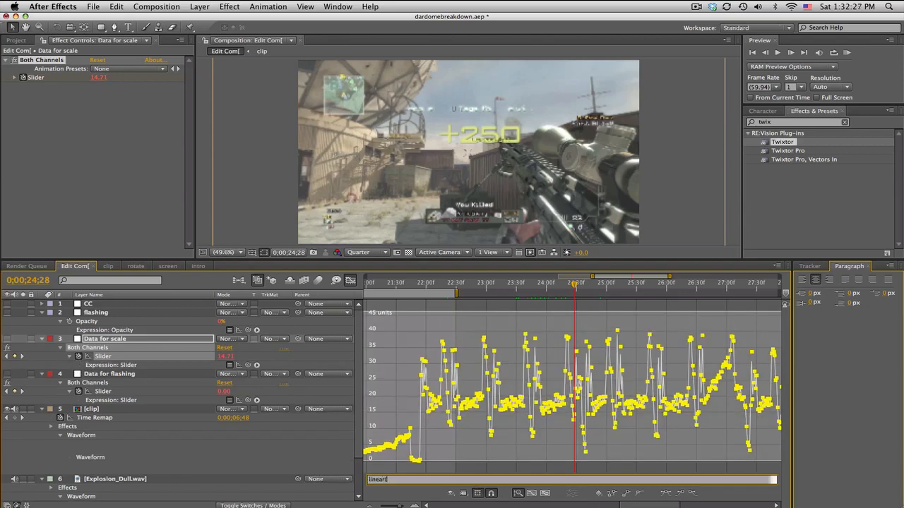
pyautogui.write('ar(value,25,30,100,105')
pyautogui.click(341, 464)
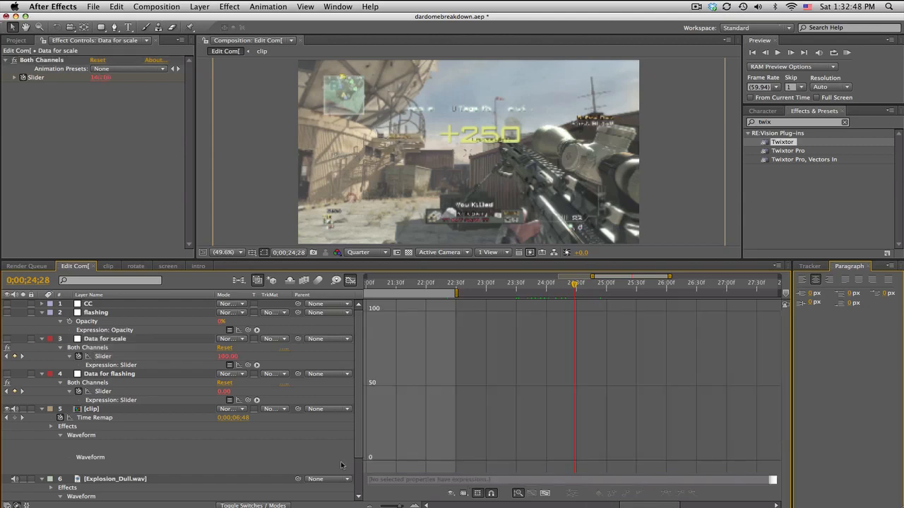
pyautogui.click(352, 282)
# Step: Unlink the clip layer's Scale proportions and set its scale to 136% horizontally and 100% vertically
pyautogui.click(460, 410)
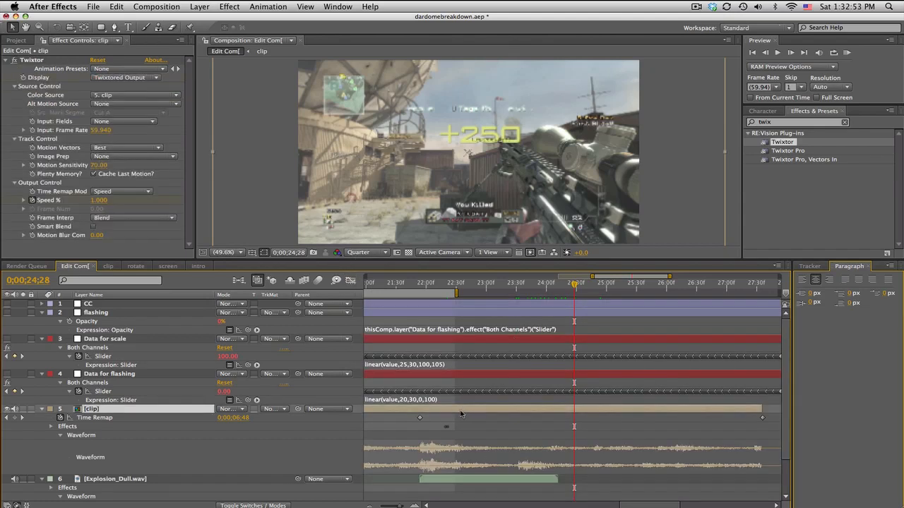
pyautogui.press('s')
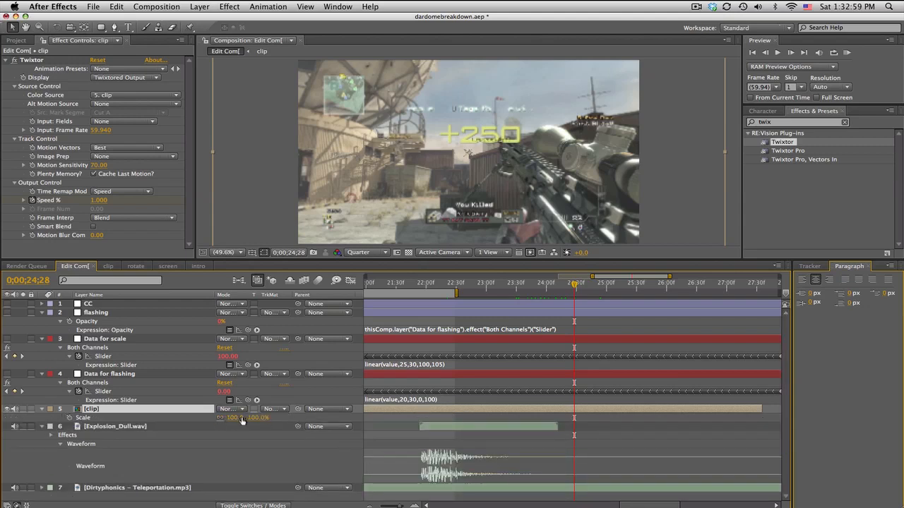
pyautogui.click(220, 419)
pyautogui.moveTo(225, 421); pyautogui.dragTo(257, 421)
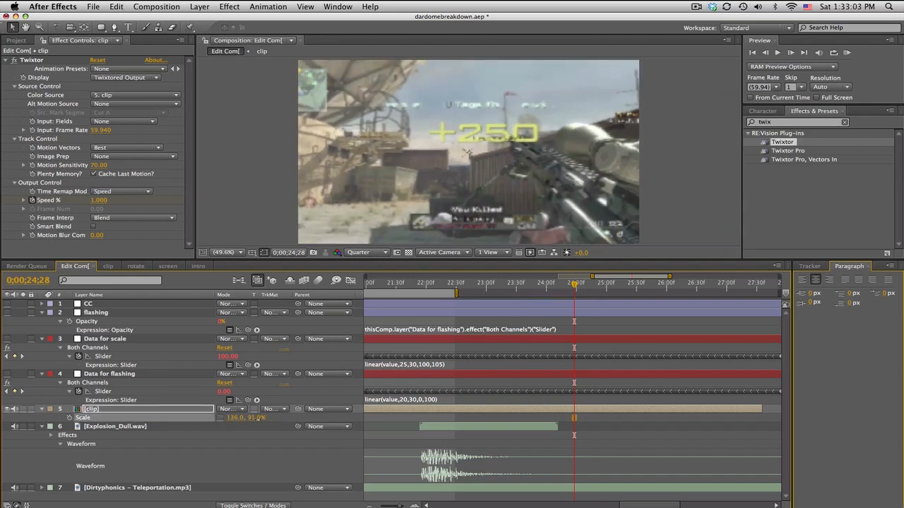
pyautogui.click(257, 419)
pyautogui.write('100')
pyautogui.press('Return')
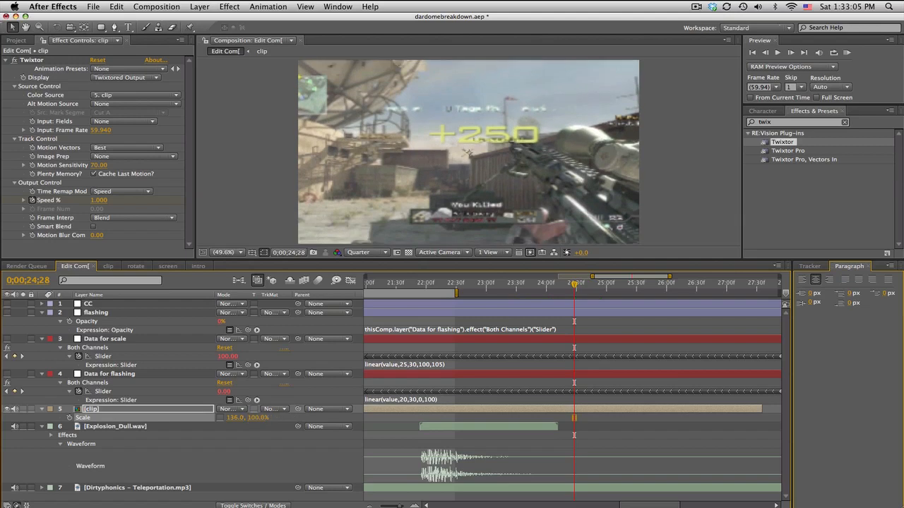
# Step: Set the clip layer's horizontal scale to 100%
pyautogui.click(235, 418)
pyautogui.write('100')
pyautogui.press('Return')
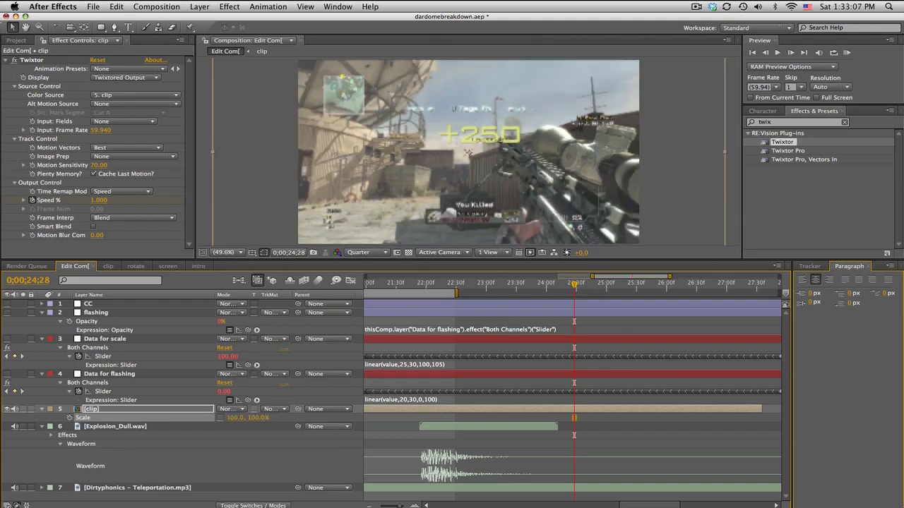
# Step: Add the expression temp=thisComp.layer("Data for scale").effect("Both Channels")("Slider"); to the clip layer's Scale
pyautogui.click(116, 411)
pyautogui.keyDown('alt'); pyautogui.click(70, 418); pyautogui.keyUp('alt')
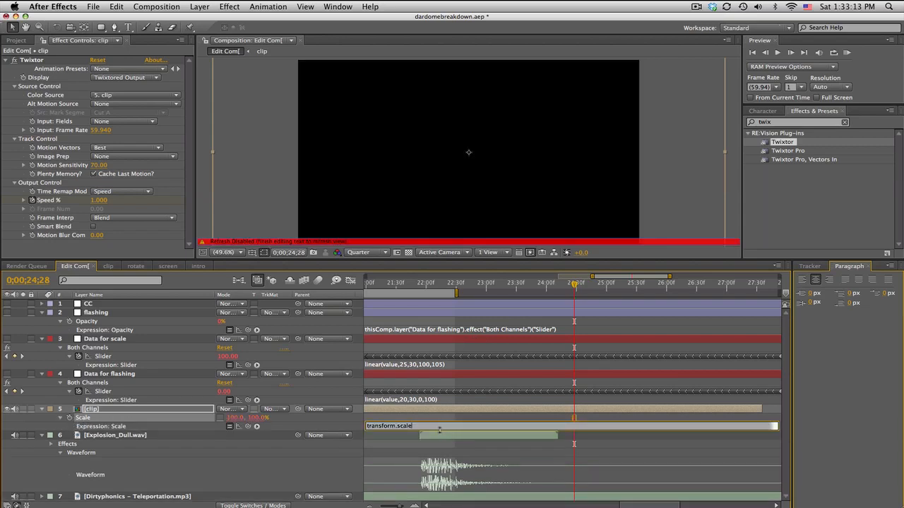
pyautogui.moveTo(439, 430); pyautogui.dragTo(346, 427)
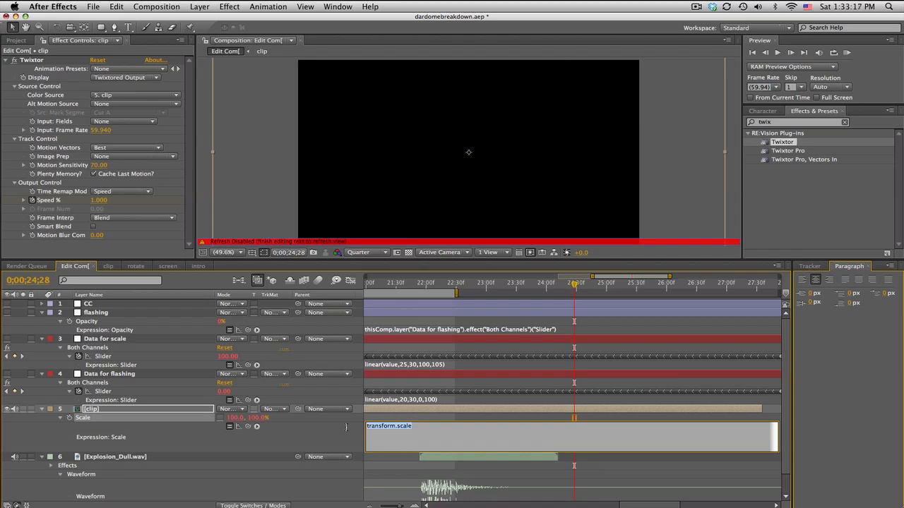
pyautogui.write('templ')
pyautogui.moveTo(249, 428); pyautogui.dragTo(122, 356)
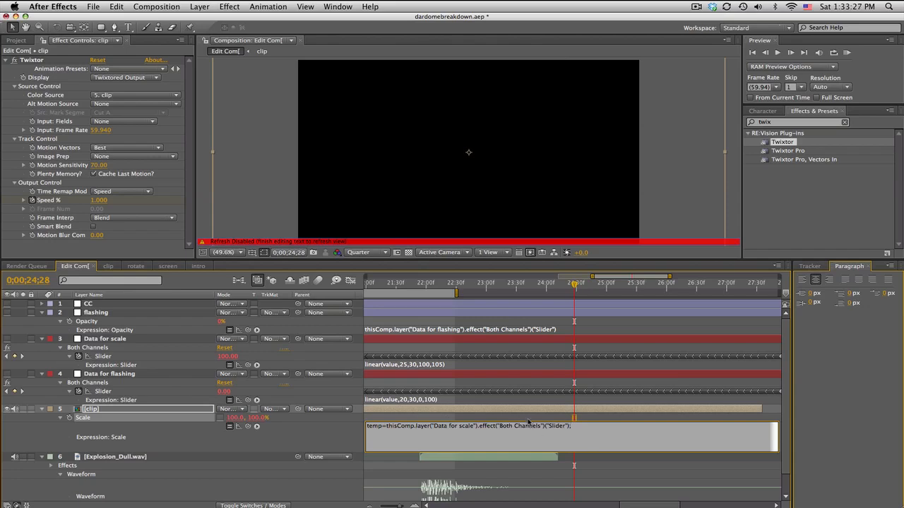
pyautogui.click(527, 419)
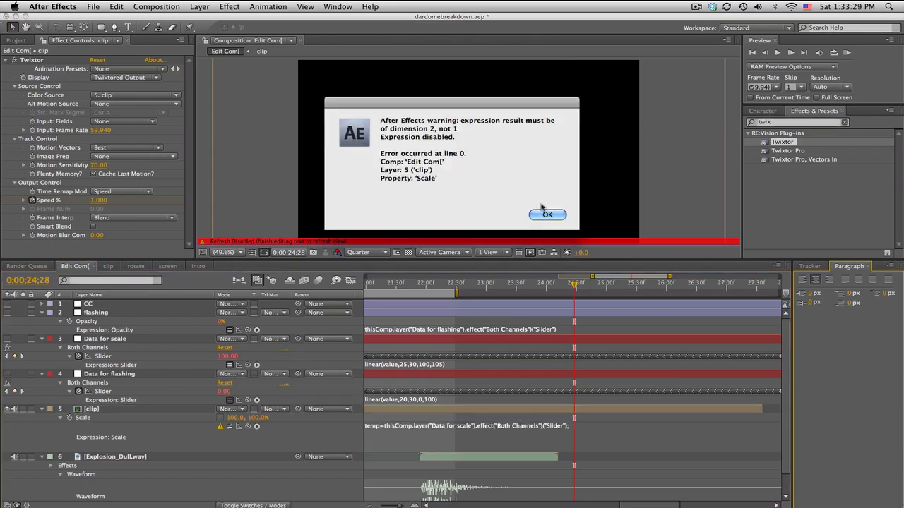
pyautogui.click(541, 213)
# Step: Complete the clip layer's Scale expression with a second line reading [temp,temp]
pyautogui.click(526, 424)
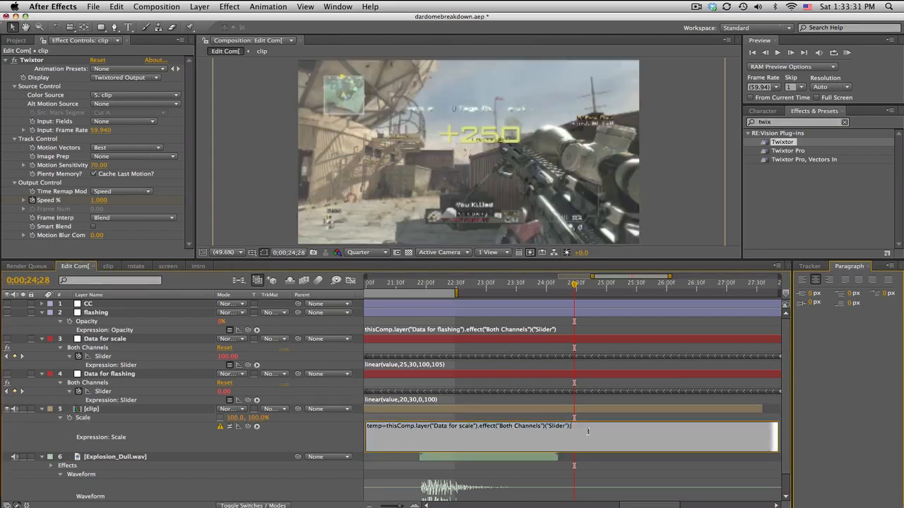
pyautogui.press('Return')
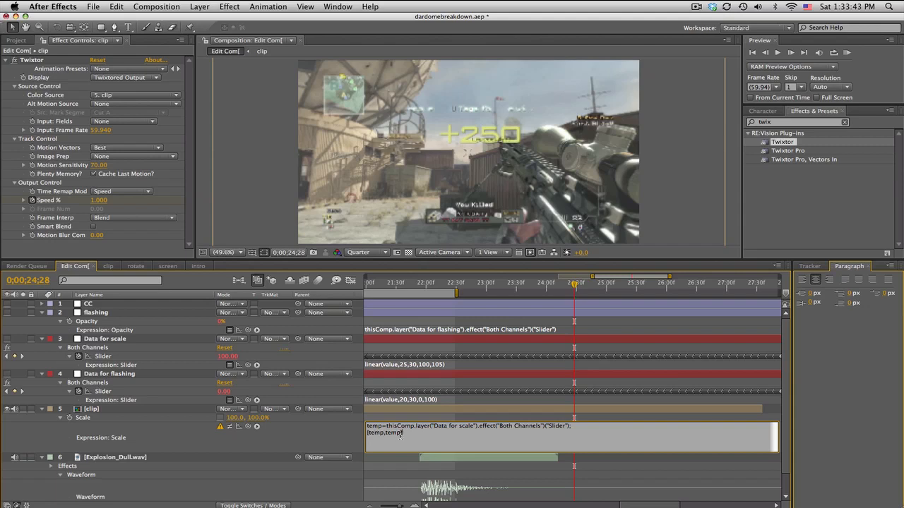
pyautogui.write(']')
pyautogui.click(400, 421)
# Step: Make the CC and flashing layers visible and scrub the explosion section around 0;00;22;15 to check the combined effects
pyautogui.moveTo(435, 285); pyautogui.dragTo(518, 284)
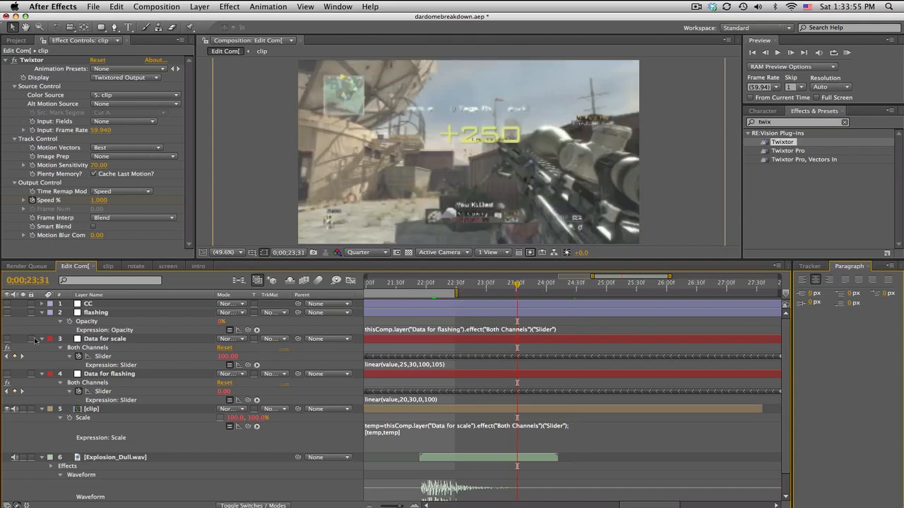
pyautogui.click(8, 313)
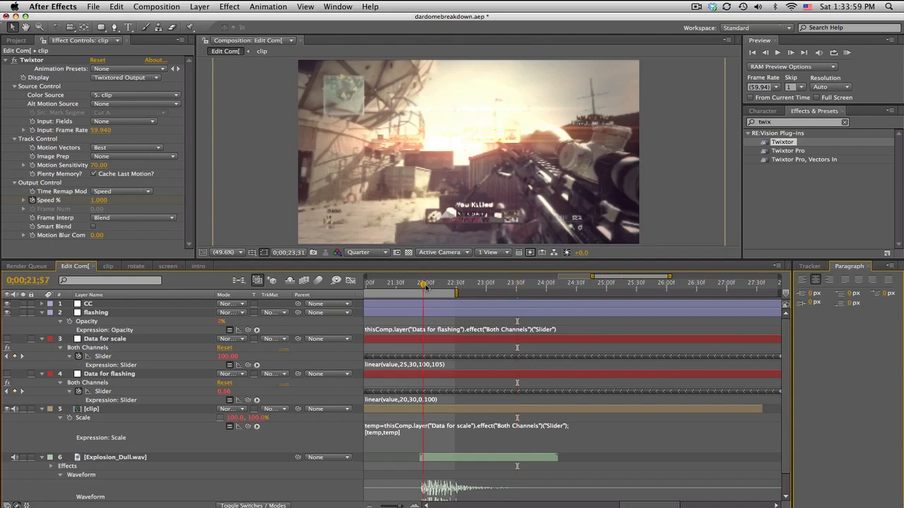
pyautogui.moveTo(432, 285); pyautogui.dragTo(477, 287)
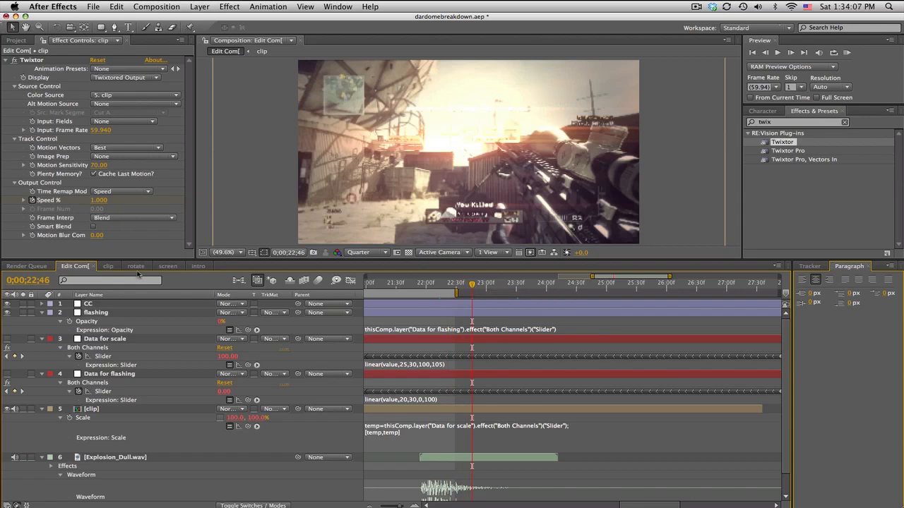
pyautogui.moveTo(418, 287); pyautogui.dragTo(441, 286)
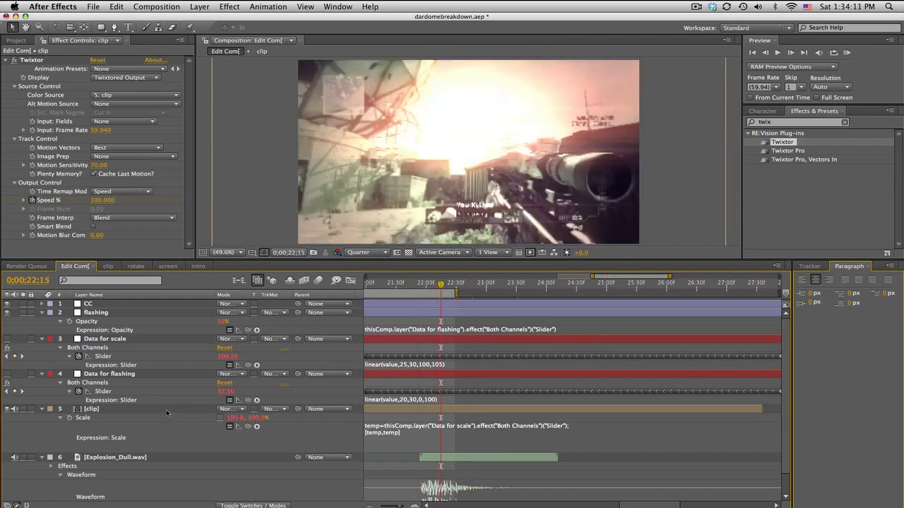
# Step: Open the clip composition and add Explosion_01.mov above the sick first bllod.mp4 layer
pyautogui.doubleClick(113, 411)
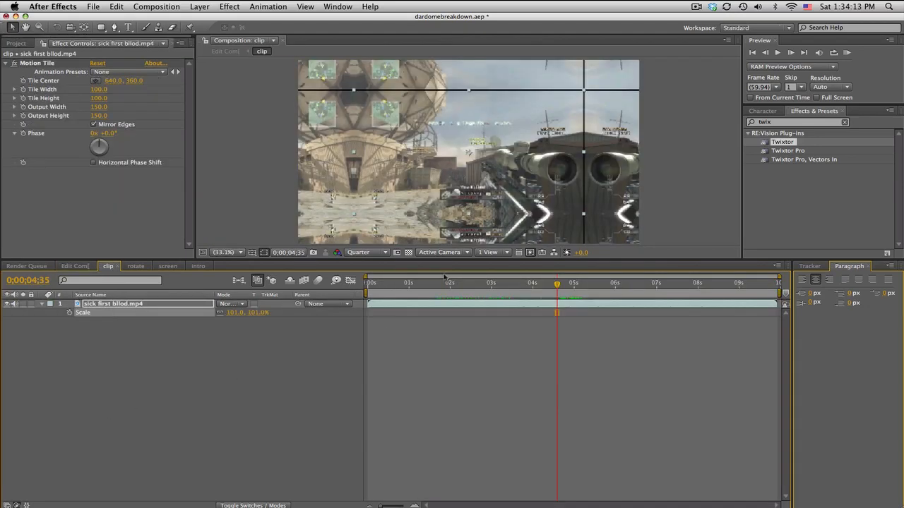
pyautogui.moveTo(433, 283); pyautogui.dragTo(456, 283)
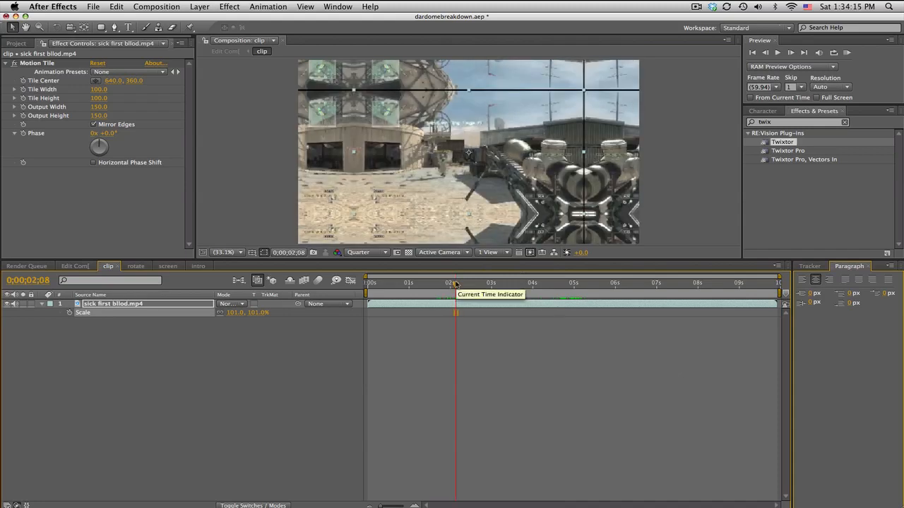
pyautogui.click(15, 43)
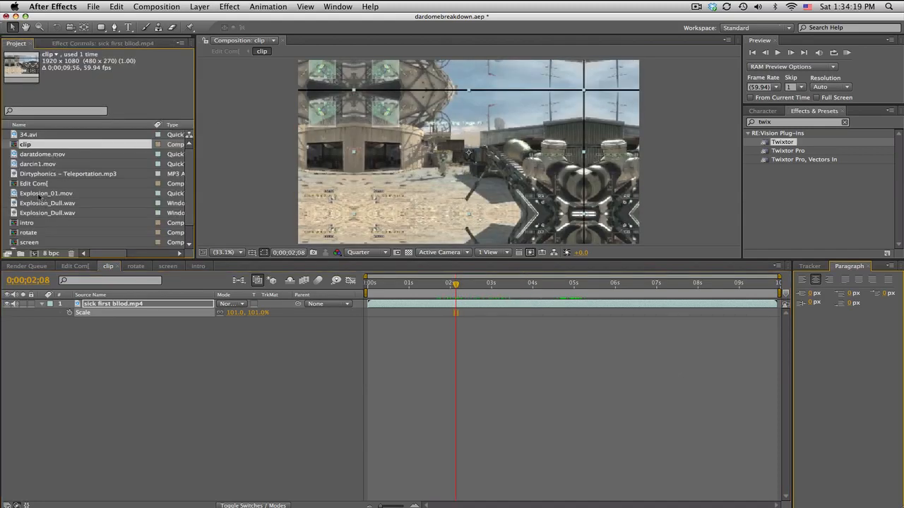
pyautogui.moveTo(40, 198); pyautogui.dragTo(127, 304)
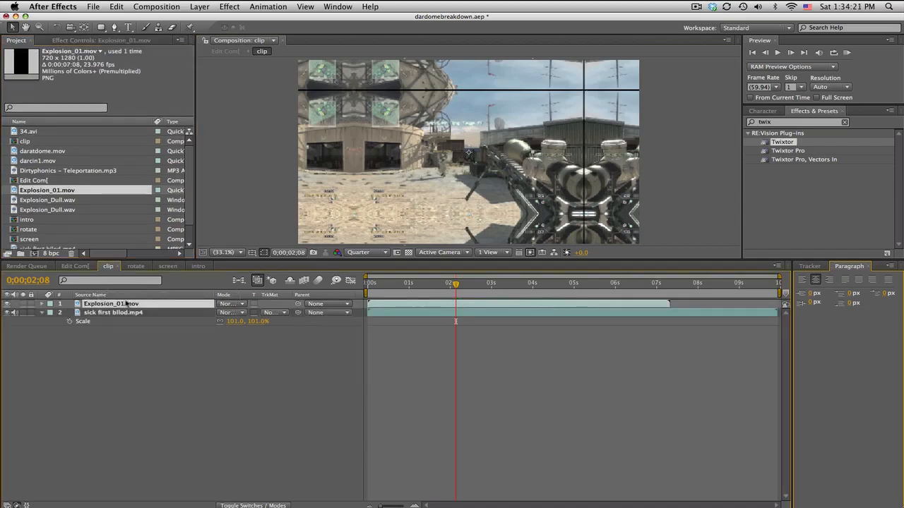
# Step: Interpret the Explosion_01.mov footage so it conforms to 29.97 frames per second
pyautogui.rightClick(47, 191)
pyautogui.moveTo(78, 222)
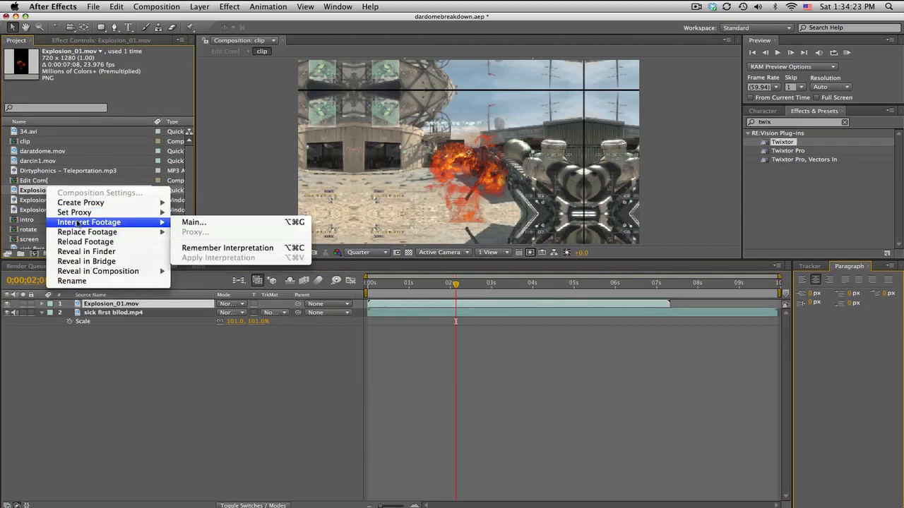
pyautogui.click(192, 222)
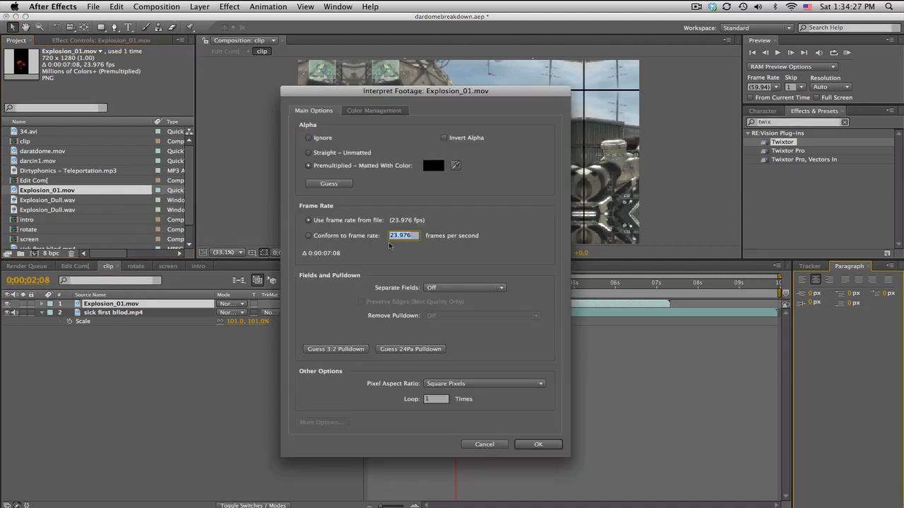
pyautogui.press('BackSpace')
pyautogui.write('29.97')
pyautogui.click(531, 446)
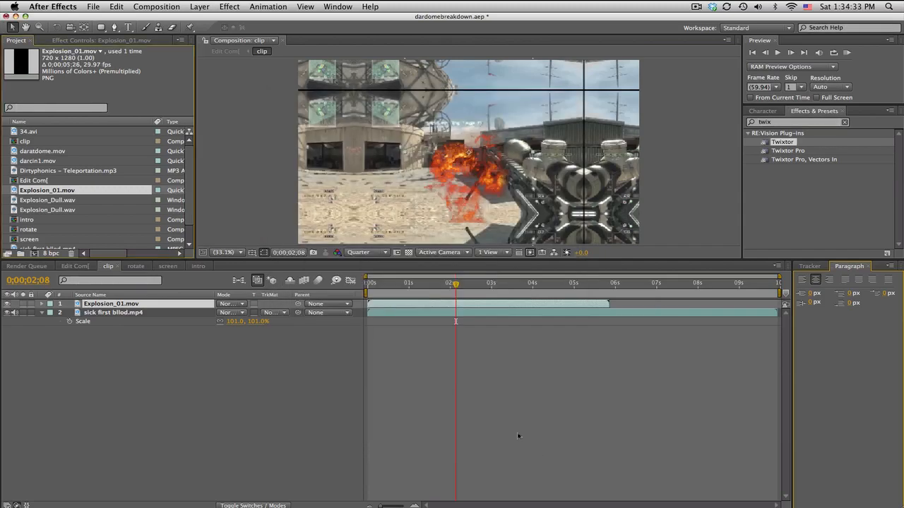
# Step: Check the explosion at 0;00;00;48, hide the Explosion_01.mov layer and scrub the gameplay to 0;00;02;35
pyautogui.click(399, 288)
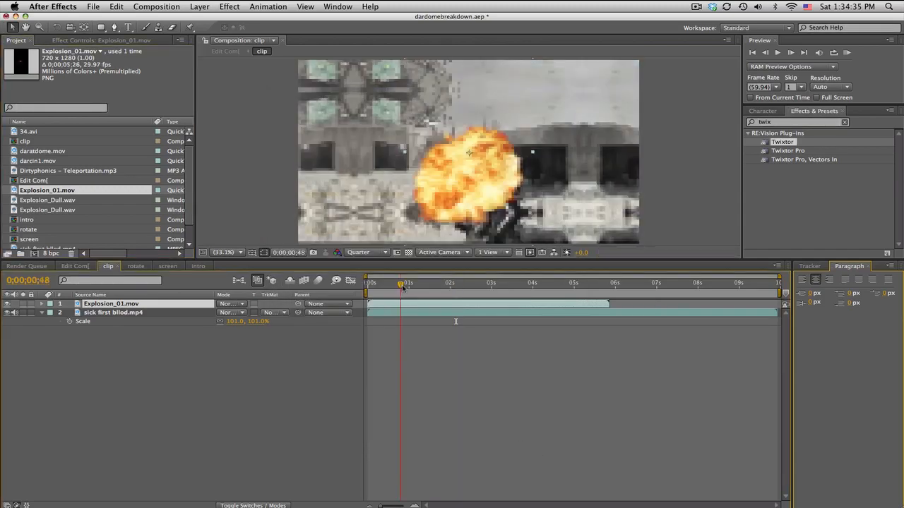
pyautogui.click(8, 304)
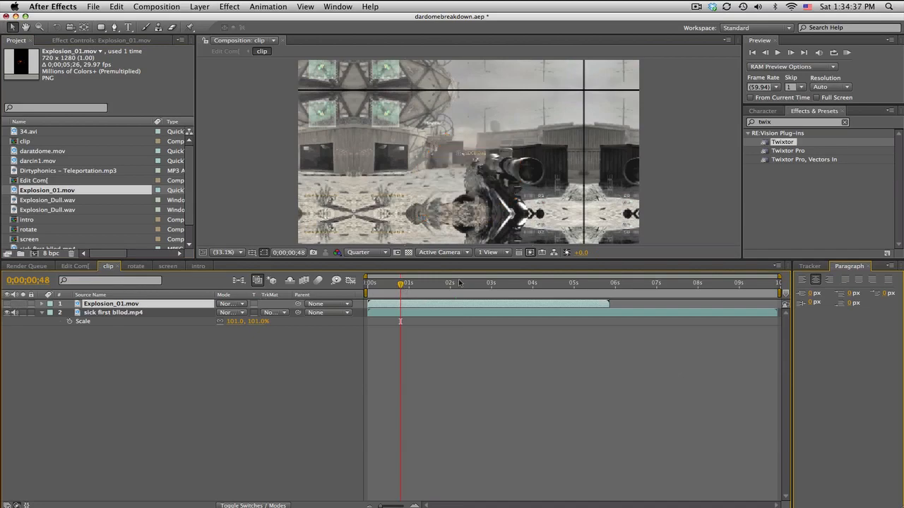
pyautogui.moveTo(411, 284); pyautogui.dragTo(473, 373)
# Step: Disable Motion Tile on the sick first bllod.mp4 layer and move to the kill moment at 0;00;04;15
pyautogui.click(140, 401)
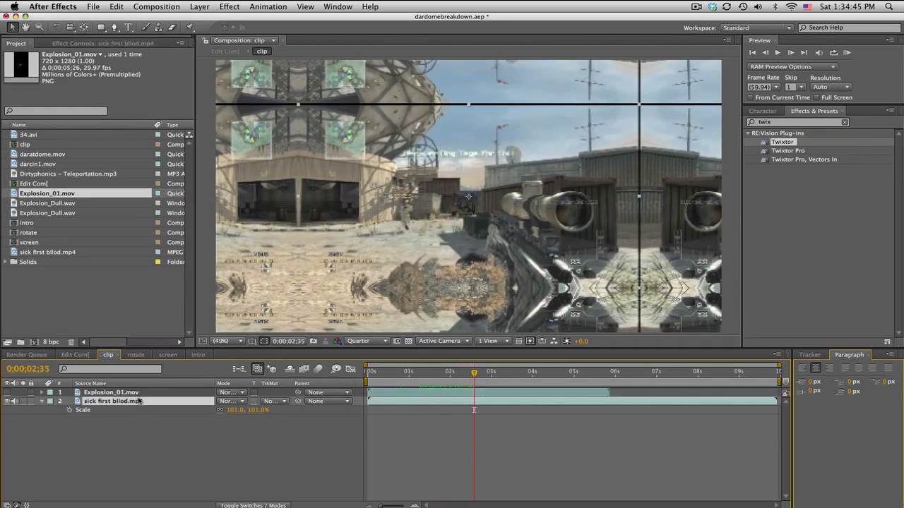
pyautogui.click(106, 43)
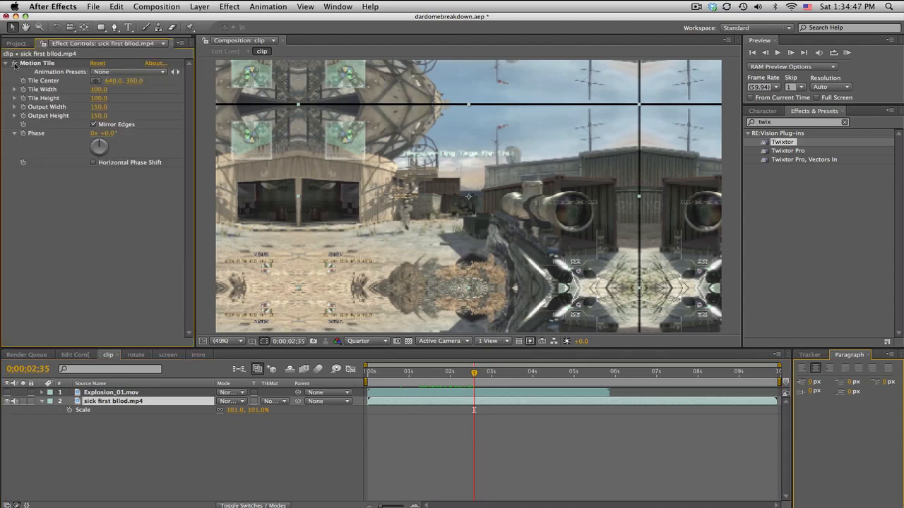
pyautogui.click(16, 63)
pyautogui.moveTo(474, 373); pyautogui.dragTo(544, 373)
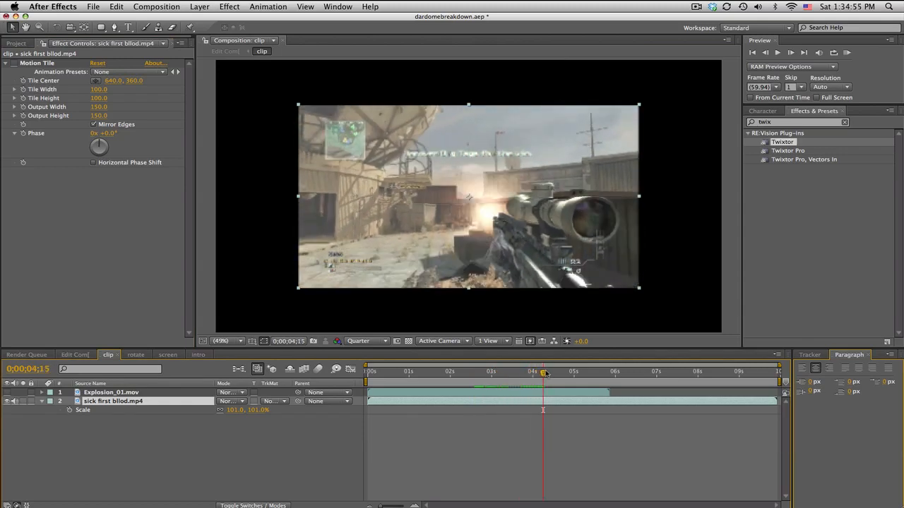
# Step: Create a new 1920 x 1080 black solid in the clip composition
pyautogui.click(200, 6)
pyautogui.moveTo(212, 19)
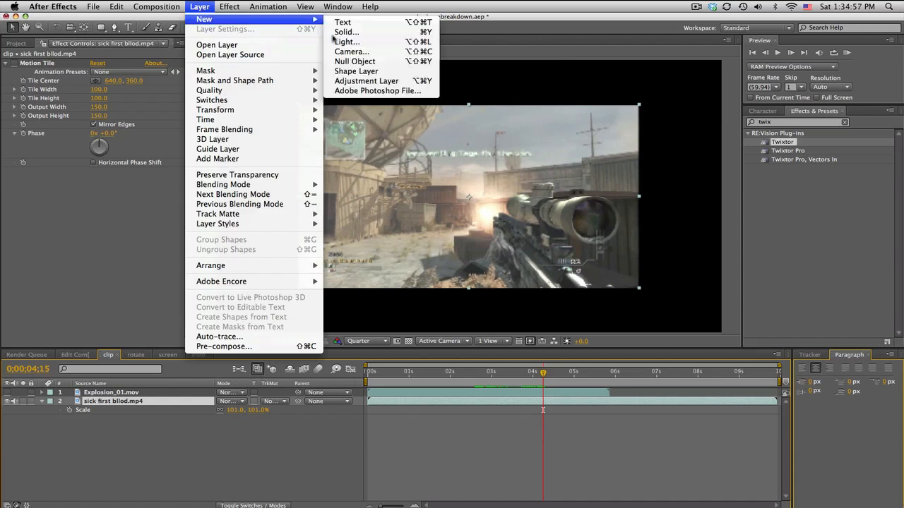
pyautogui.click(347, 35)
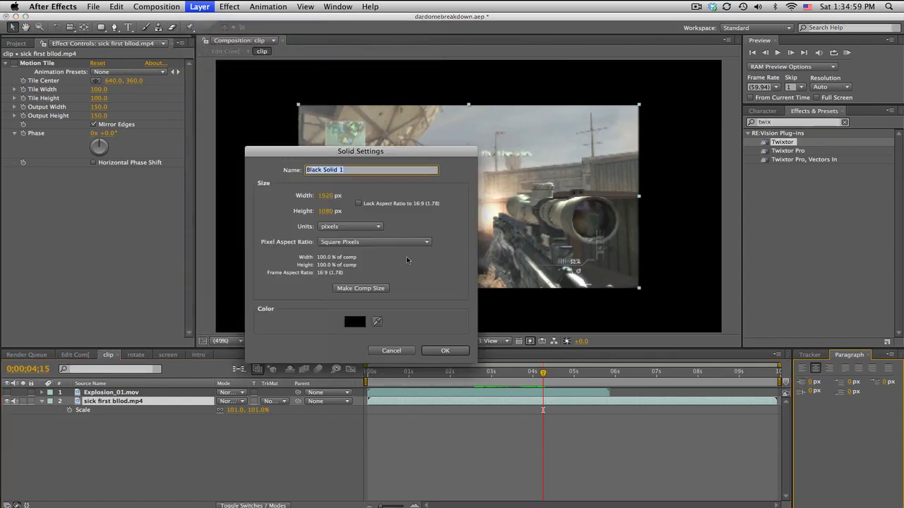
pyautogui.click(444, 350)
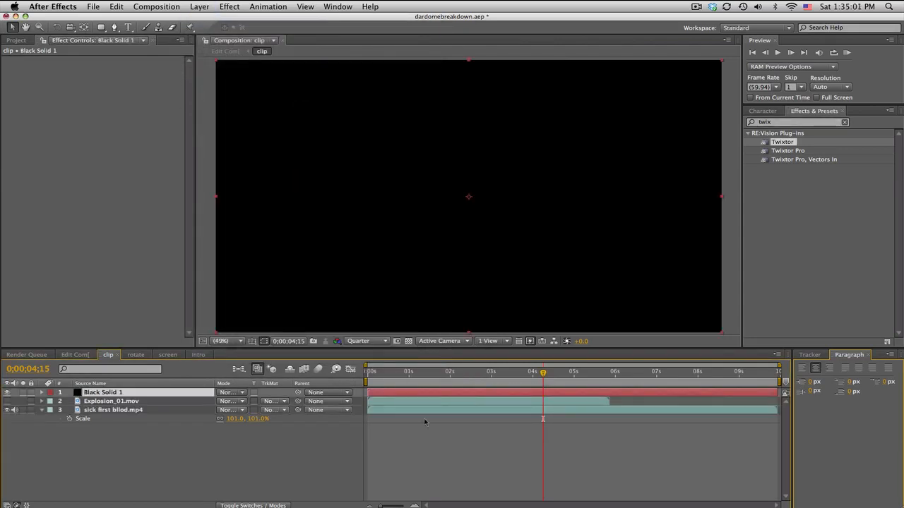
pyautogui.click(454, 450)
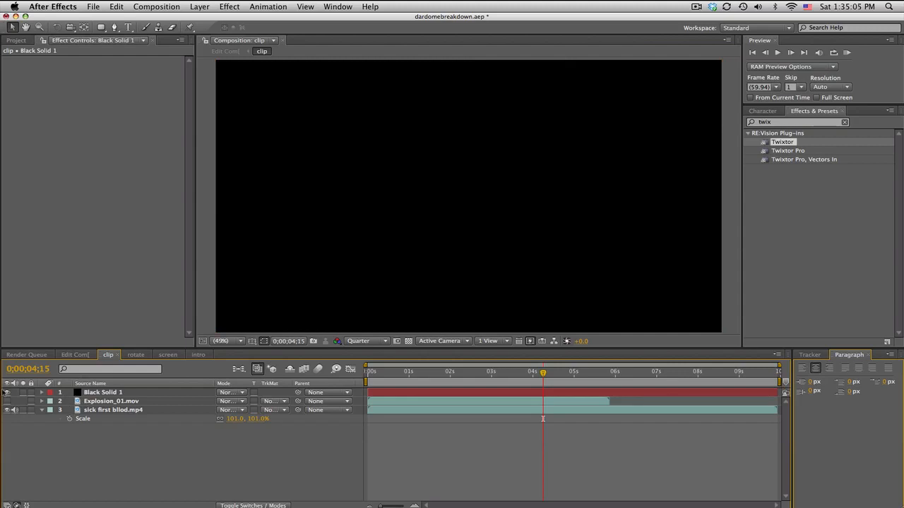
# Step: Rename the black solid to track matte and hide it
pyautogui.click(114, 392)
pyautogui.press('Return')
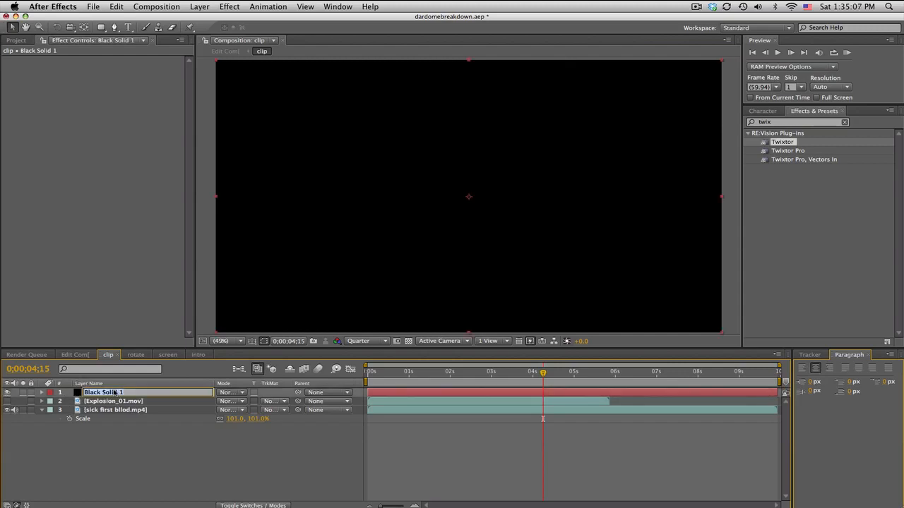
pyautogui.write('track matte')
pyautogui.press('Return')
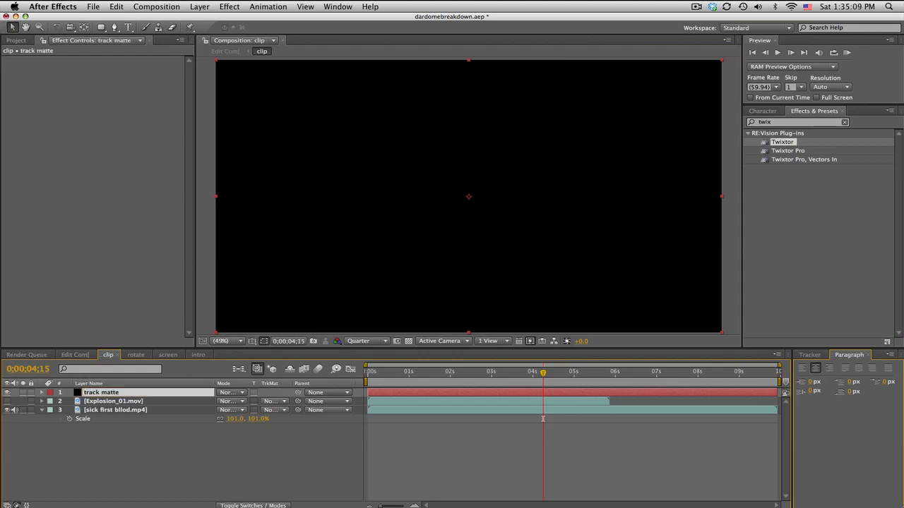
pyautogui.click(7, 393)
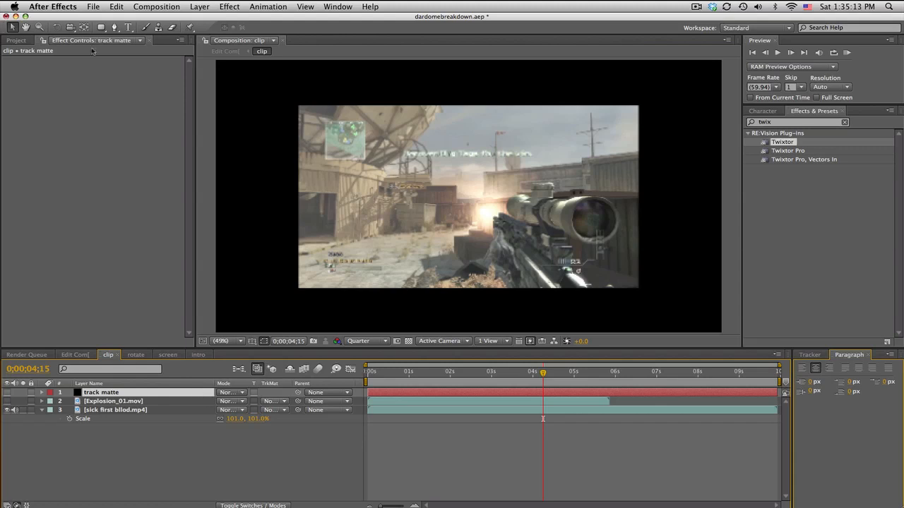
# Step: With the Pen tool, draw a closed mask on track matte along the building and wall skyline and around the foreground below it
pyautogui.click(115, 27)
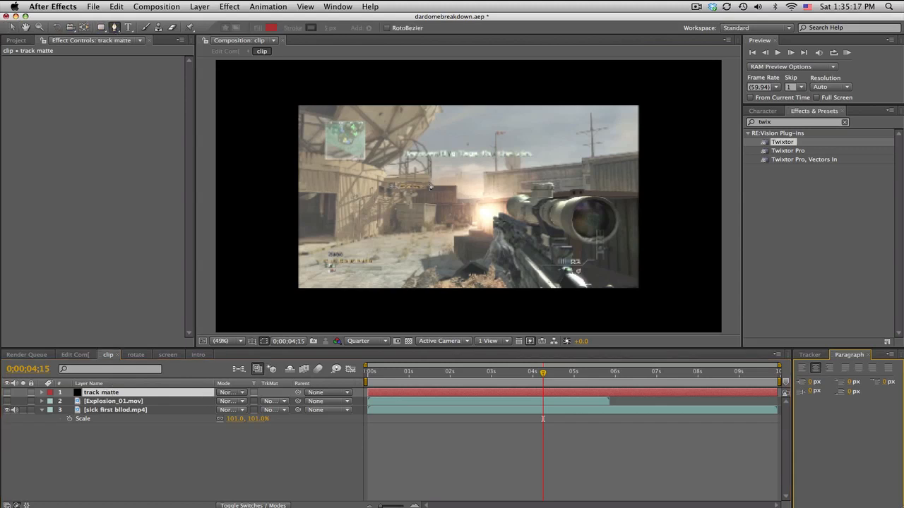
pyautogui.click(426, 174)
pyautogui.click(433, 185)
pyautogui.click(457, 185)
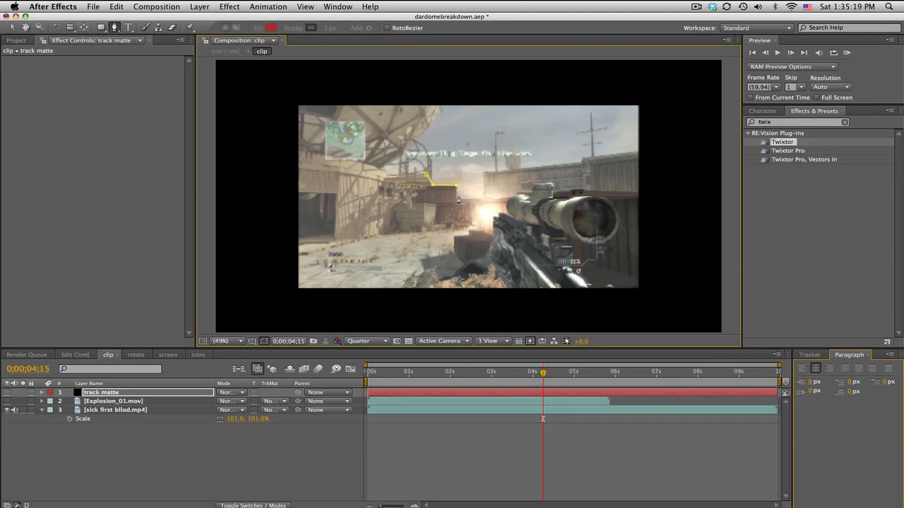
pyautogui.click(482, 196)
pyautogui.click(483, 172)
pyautogui.click(509, 151)
pyautogui.click(581, 161)
pyautogui.click(642, 153)
pyautogui.click(657, 312)
pyautogui.click(361, 306)
pyautogui.click(336, 180)
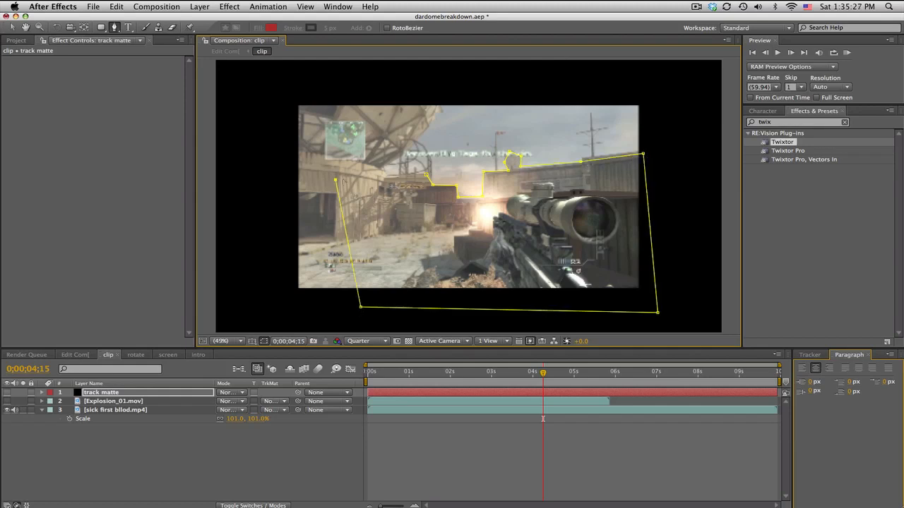
pyautogui.click(425, 174)
pyautogui.click(147, 396)
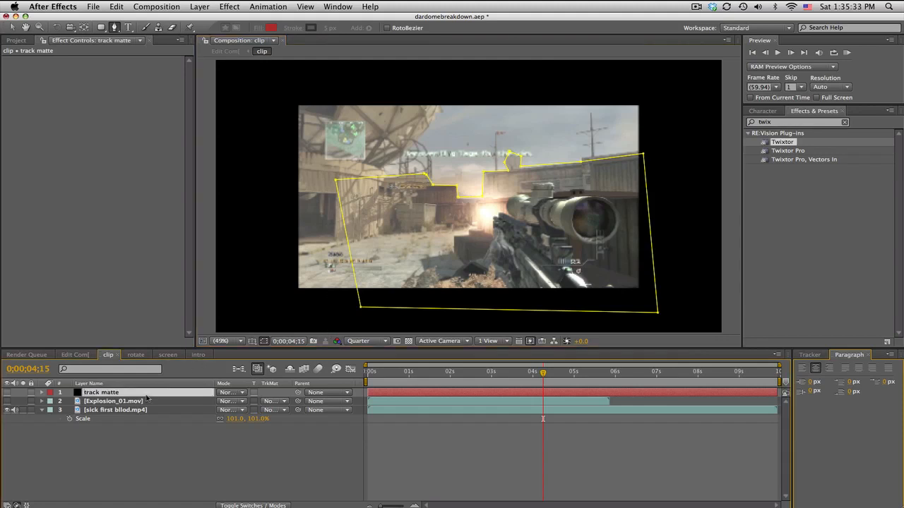
pyautogui.press(',')
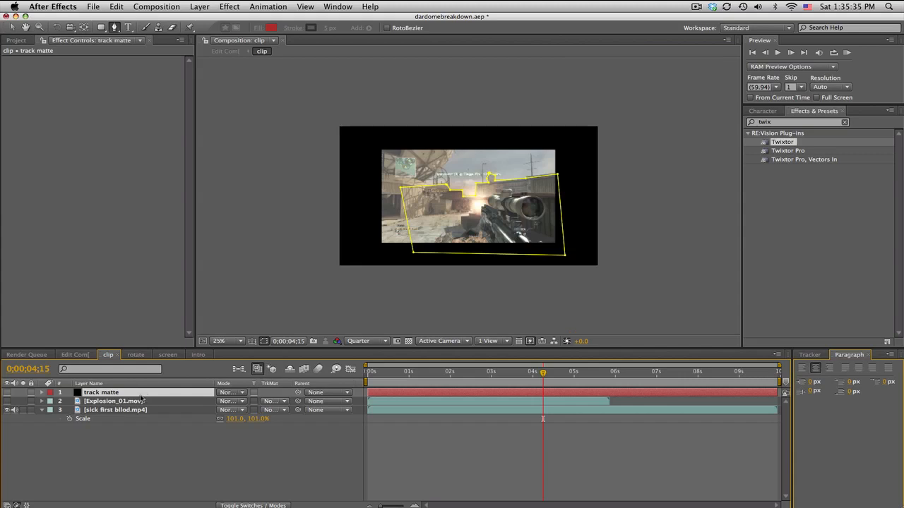
# Step: Reveal track matte's mask properties and start animating Mask Path with a keyframe at 0;00;04;15
pyautogui.press('m')
pyautogui.press('m')
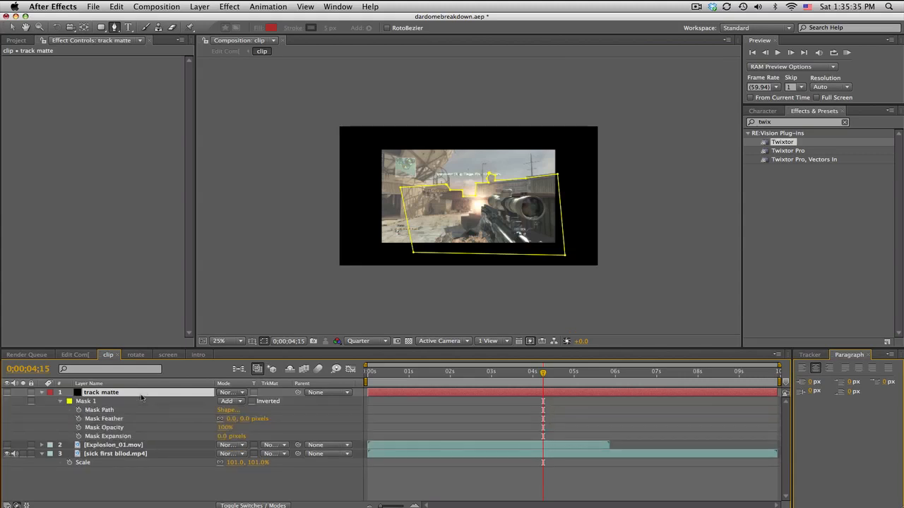
pyautogui.click(78, 409)
pyautogui.press('=')
pyautogui.press('=')
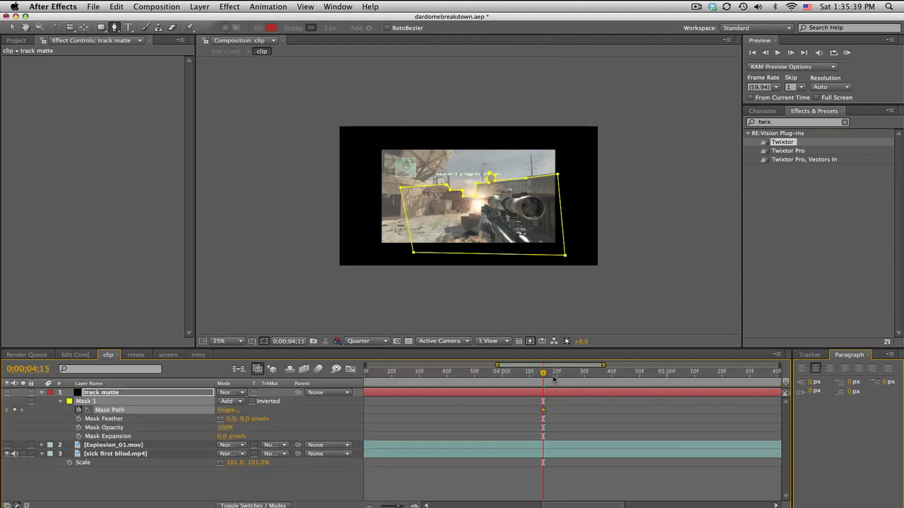
# Step: Move the whole mask down and slightly left at 0;00;04;20 so it follows the building and wall skyline
pyautogui.click(218, 341)
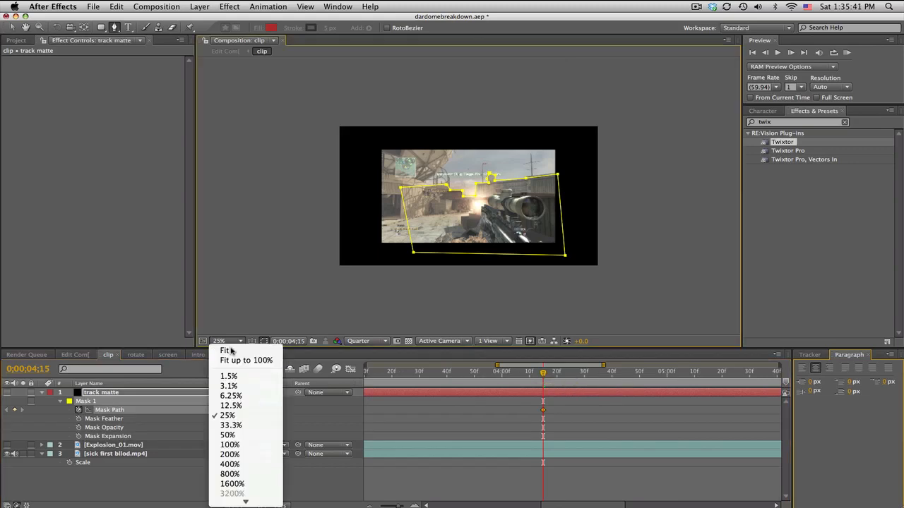
pyautogui.click(229, 360)
pyautogui.moveTo(543, 375); pyautogui.dragTo(556, 375)
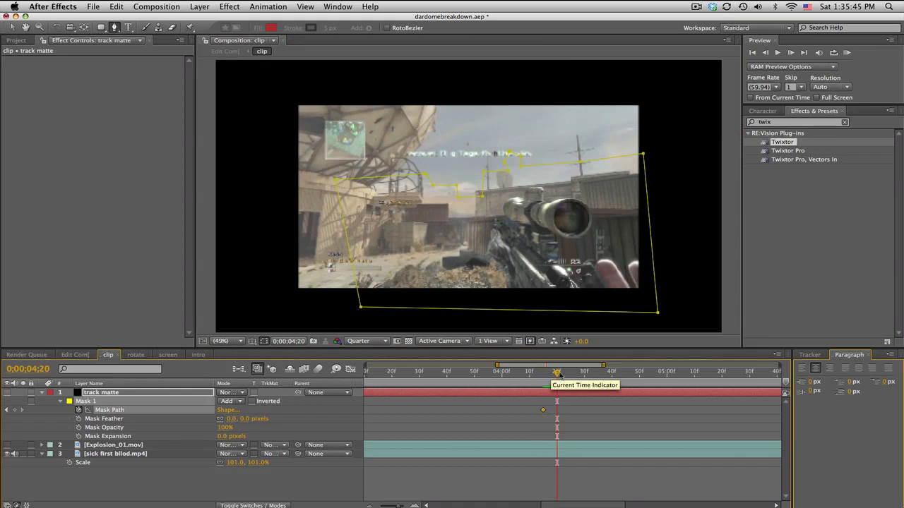
pyautogui.press('v')
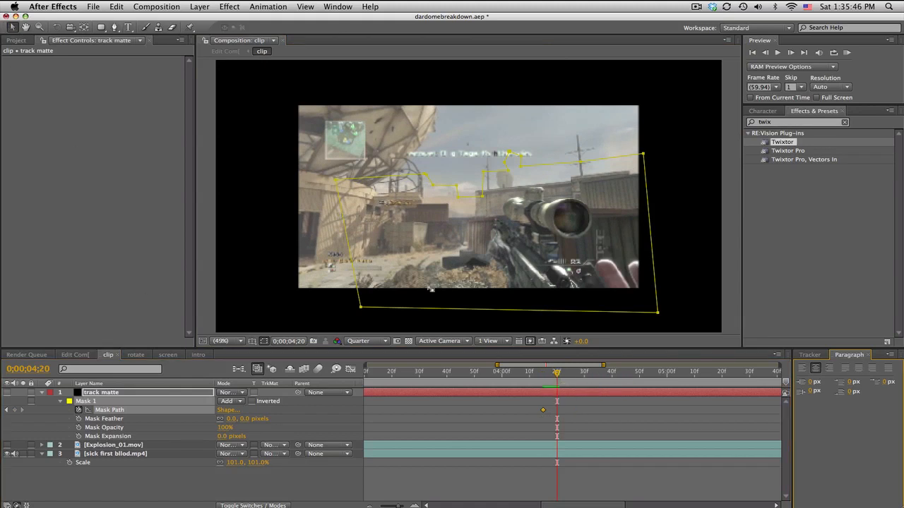
pyautogui.doubleClick(361, 308)
pyautogui.moveTo(453, 240); pyautogui.dragTo(444, 260)
pyautogui.click(558, 375)
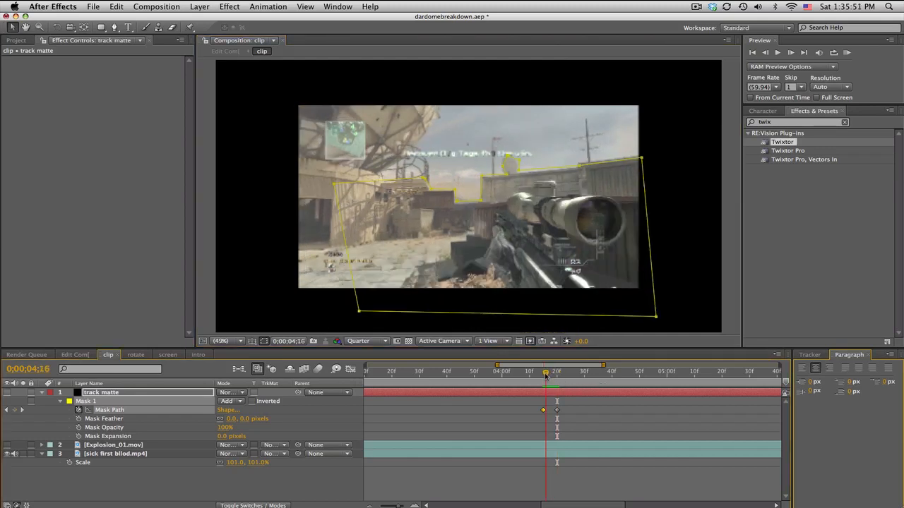
# Step: Realign the whole mask with the skyline by lowering it slightly at 0;00;04;27 and raising it slightly at 0;00;04;34
pyautogui.moveTo(559, 375)
pyautogui.mouseDown()
pyautogui.moveTo(544, 375)
pyautogui.moveTo(570, 376)
pyautogui.mouseUp()
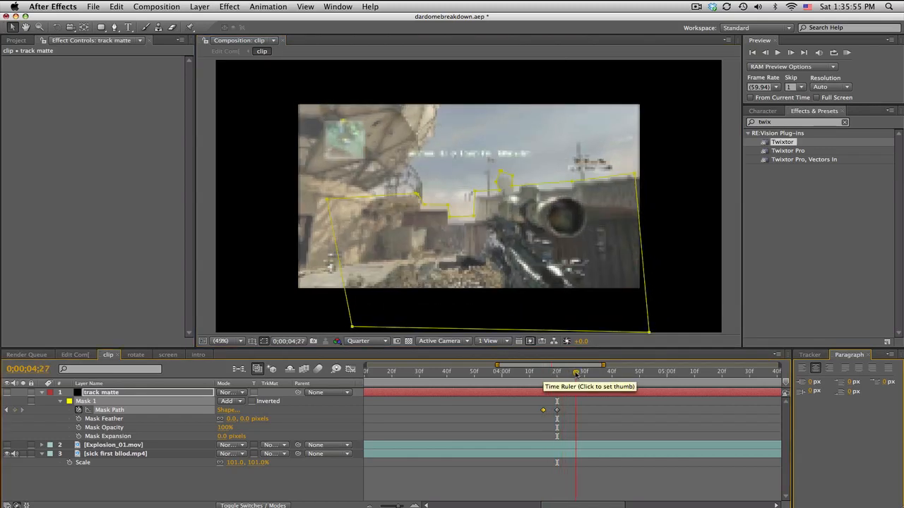
pyautogui.click(575, 375)
pyautogui.doubleClick(353, 327)
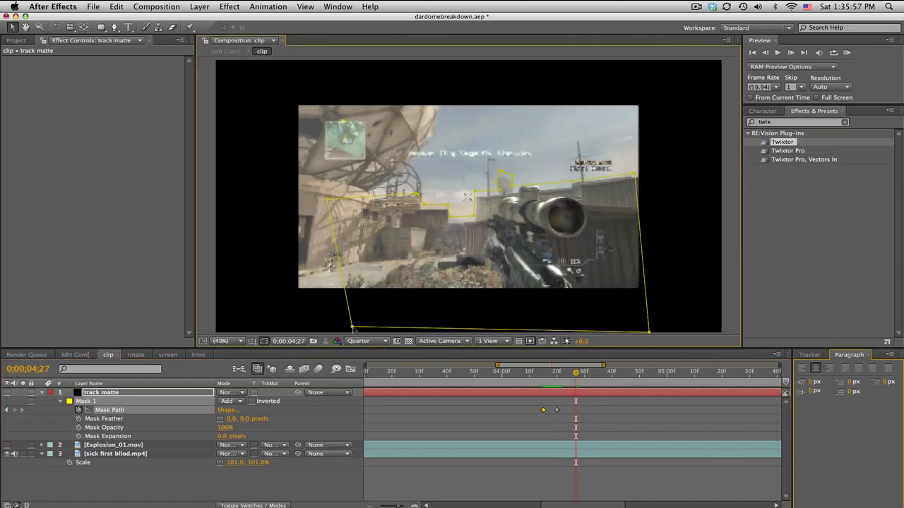
pyautogui.moveTo(457, 275); pyautogui.dragTo(457, 281)
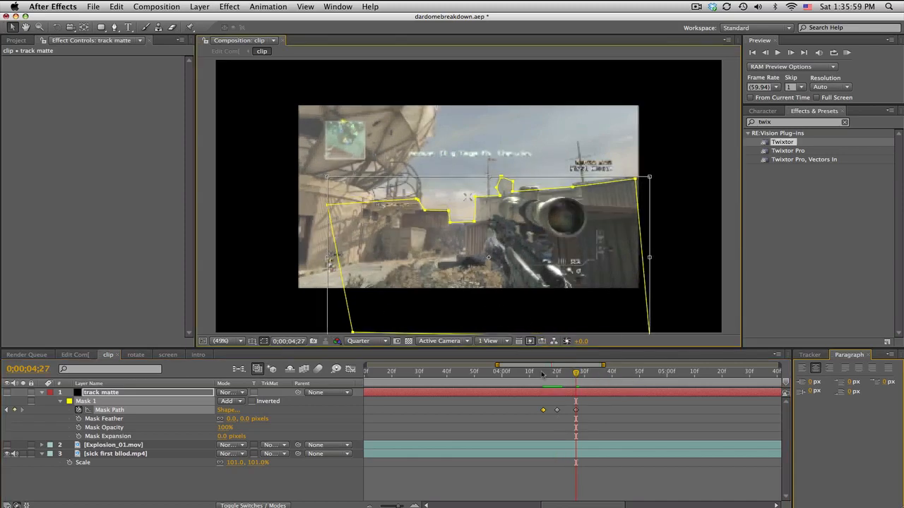
pyautogui.moveTo(543, 374); pyautogui.dragTo(595, 372)
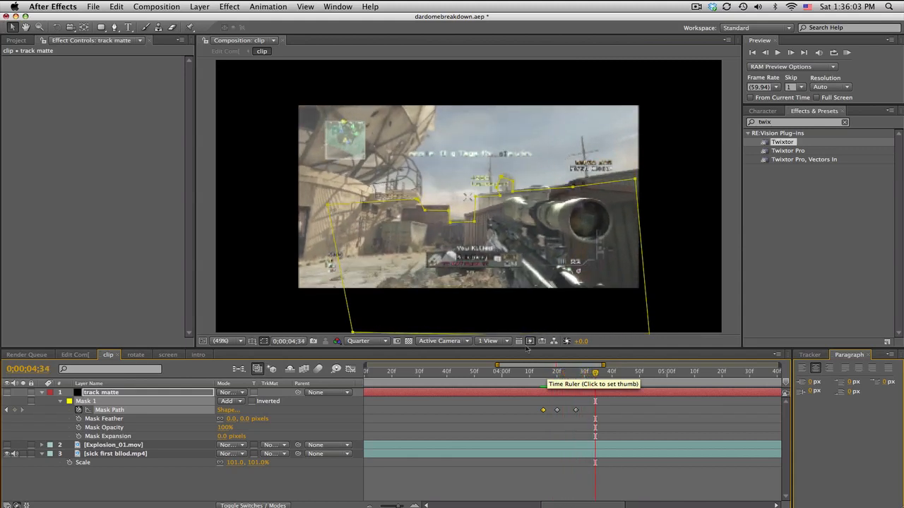
pyautogui.doubleClick(329, 209)
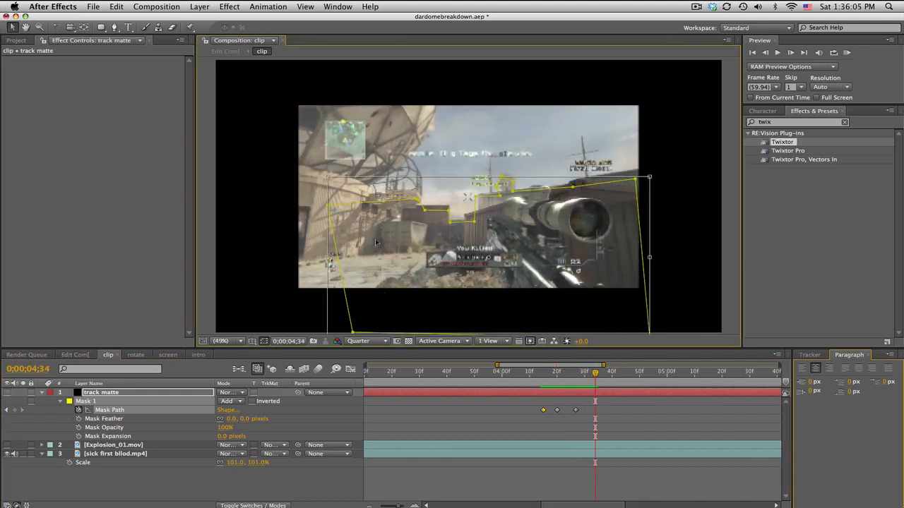
pyautogui.moveTo(375, 238); pyautogui.dragTo(375, 235)
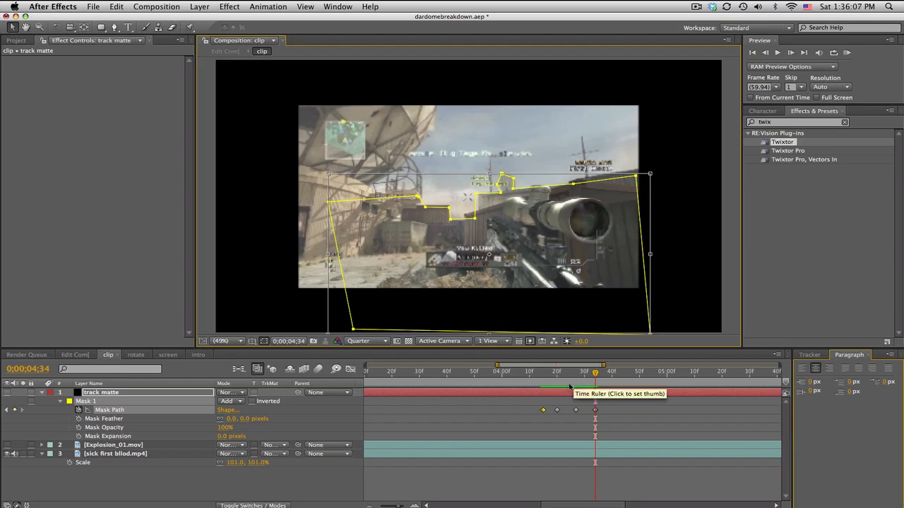
# Step: Shift the whole mask up and slightly right at 0;00;04;39 and again at 0;00;04;47 to keep it on the skyline
pyautogui.press('pagedown')
pyautogui.press('pagedown')
pyautogui.press('pagedown')
pyautogui.press('pagedown')
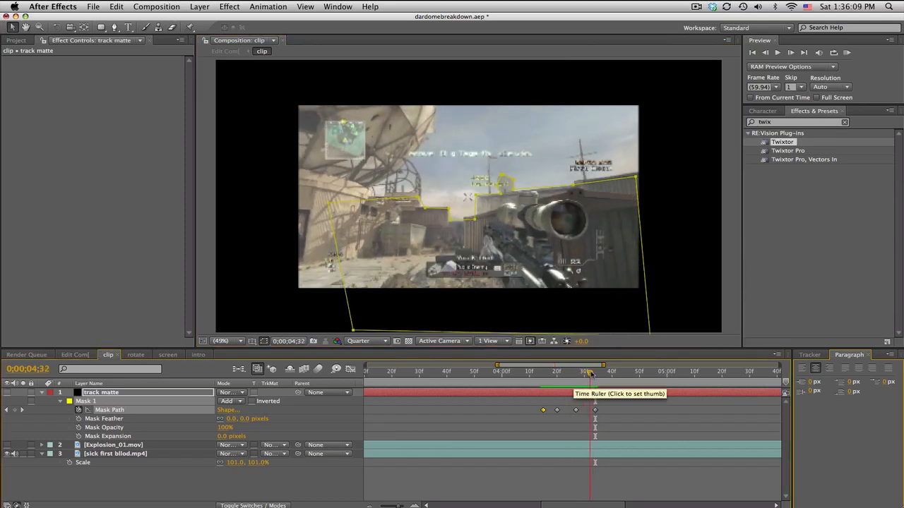
pyautogui.press('pagedown')
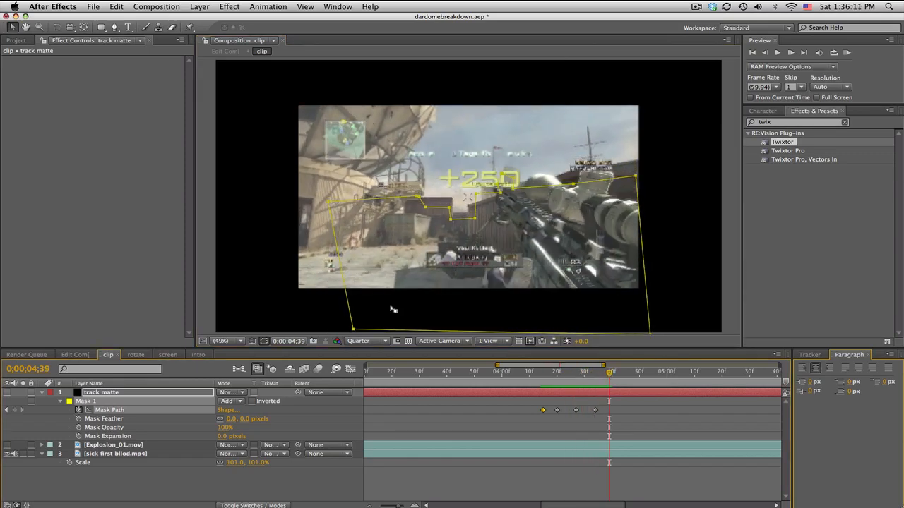
pyautogui.doubleClick(328, 203)
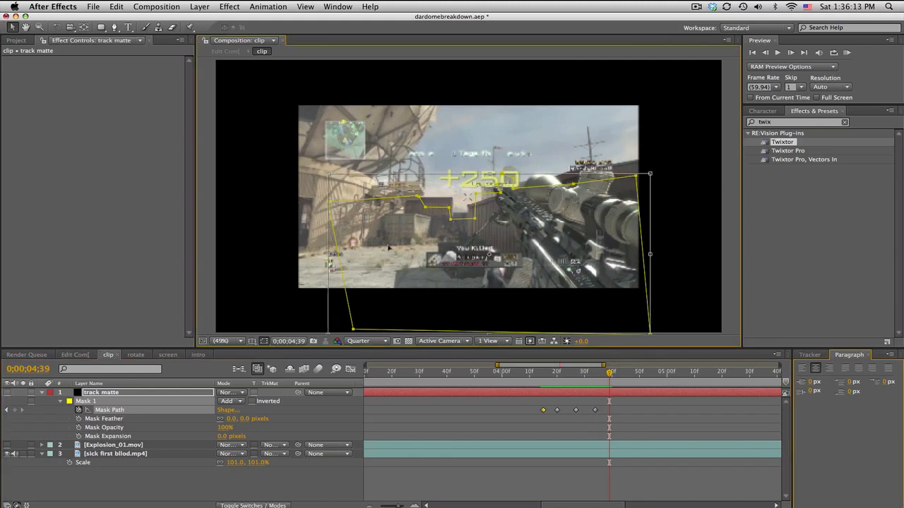
pyautogui.moveTo(388, 246); pyautogui.dragTo(390, 236)
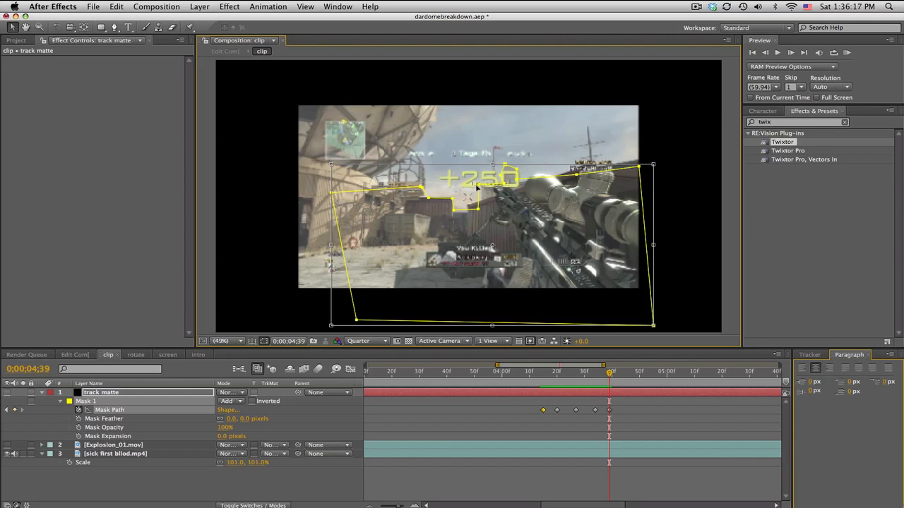
pyautogui.moveTo(478, 185); pyautogui.dragTo(480, 186)
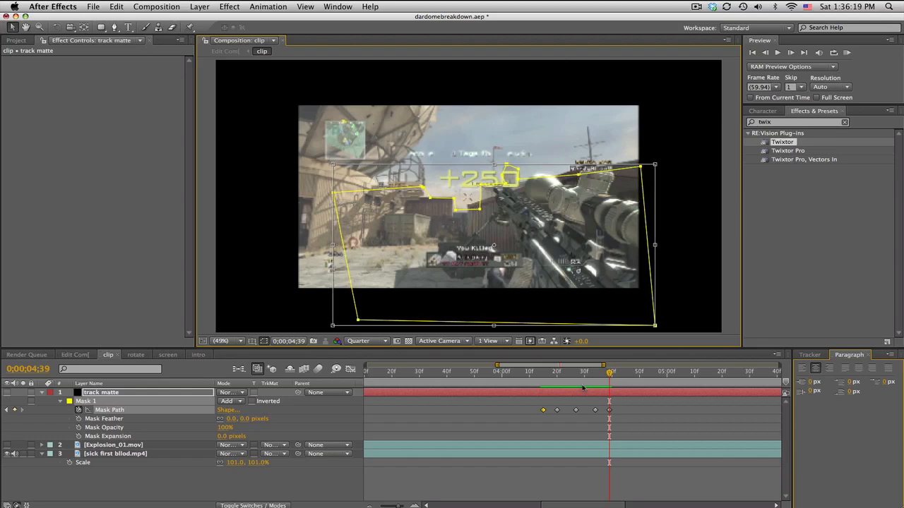
pyautogui.moveTo(584, 372); pyautogui.dragTo(631, 372)
pyautogui.moveTo(359, 320); pyautogui.dragTo(363, 310)
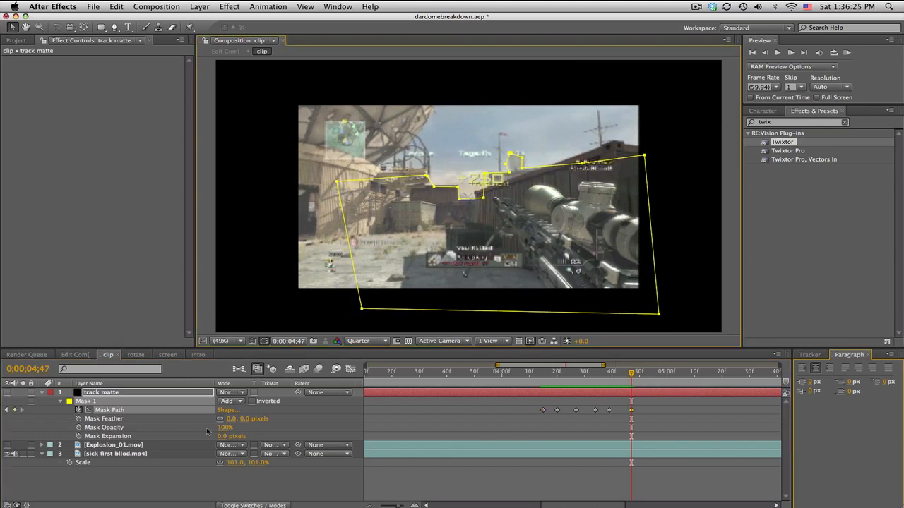
# Step: Show the Explosion_01.mov layer and slide it along the timeline to start at about 0;00;03;52
pyautogui.click(171, 447)
pyautogui.click(8, 445)
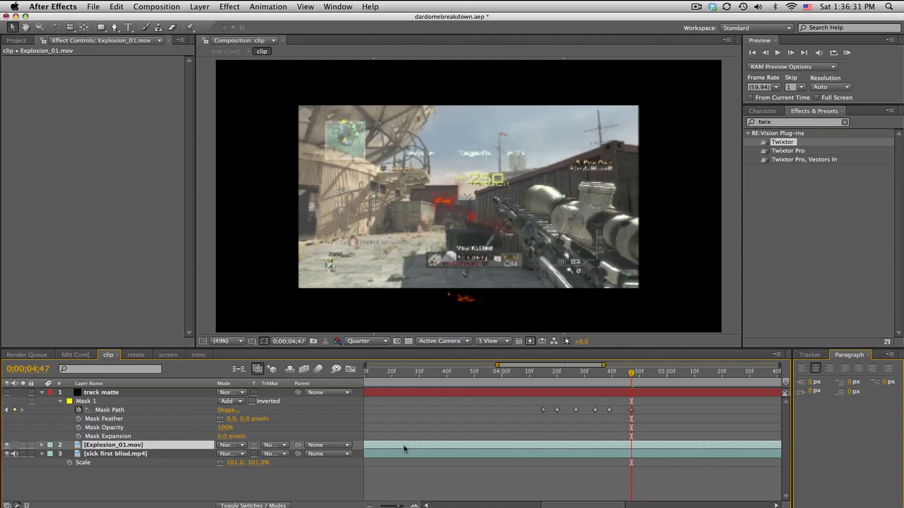
pyautogui.moveTo(655, 449); pyautogui.dragTo(692, 453)
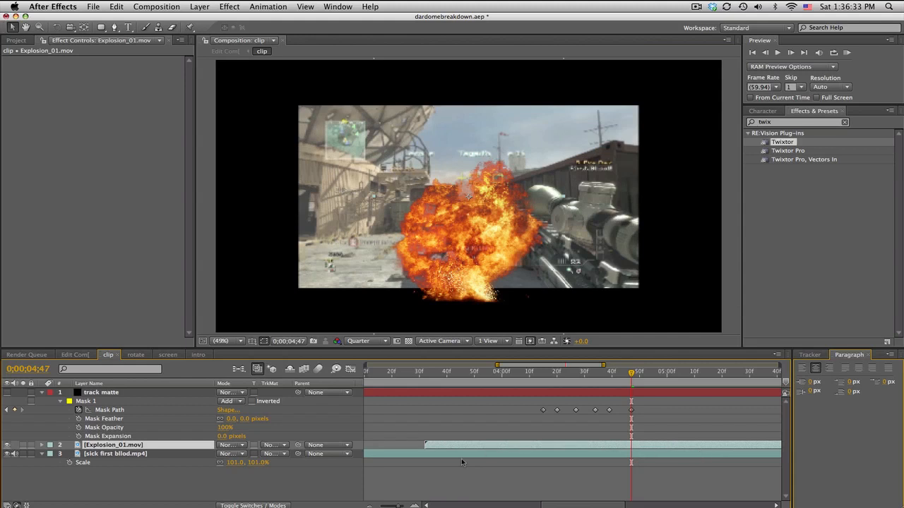
pyautogui.moveTo(448, 449); pyautogui.dragTo(502, 448)
# Step: Raise the explosion above the wall skyline and, after trying Add, return its blending mode to Normal
pyautogui.click(240, 445)
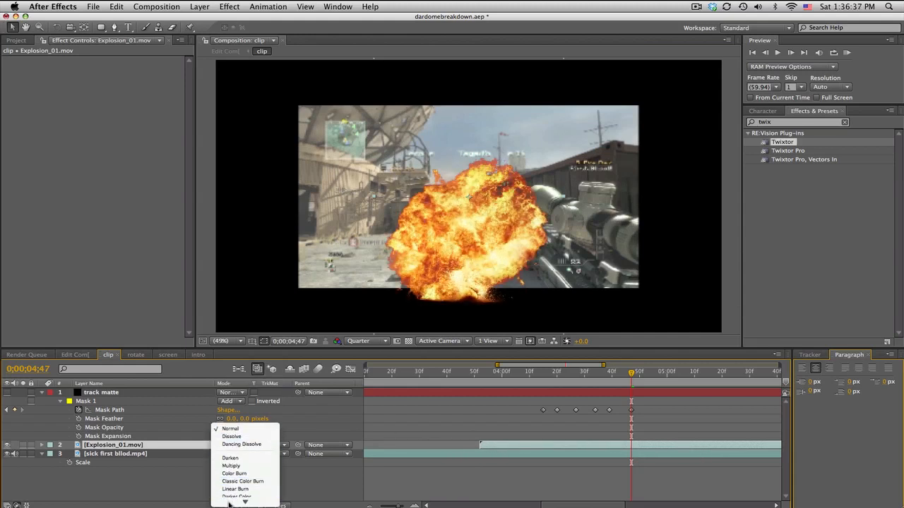
pyautogui.click(227, 465)
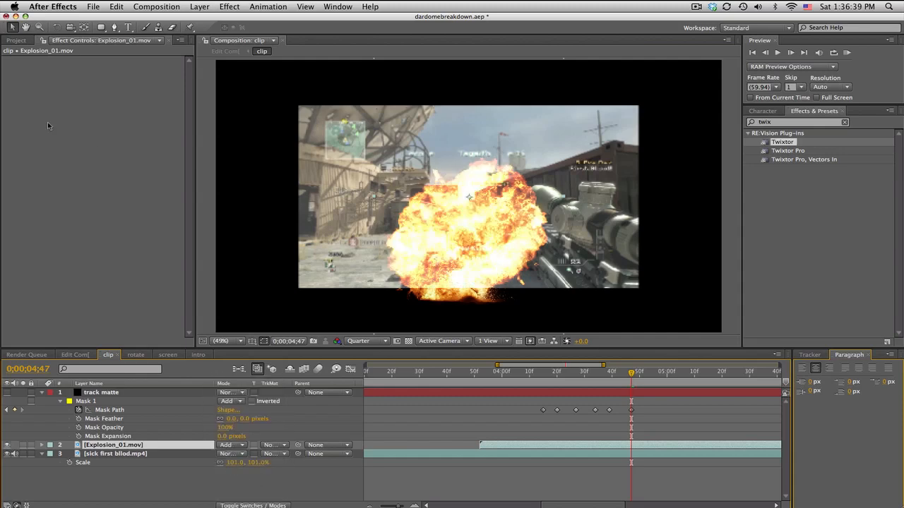
pyautogui.moveTo(460, 244); pyautogui.dragTo(460, 177)
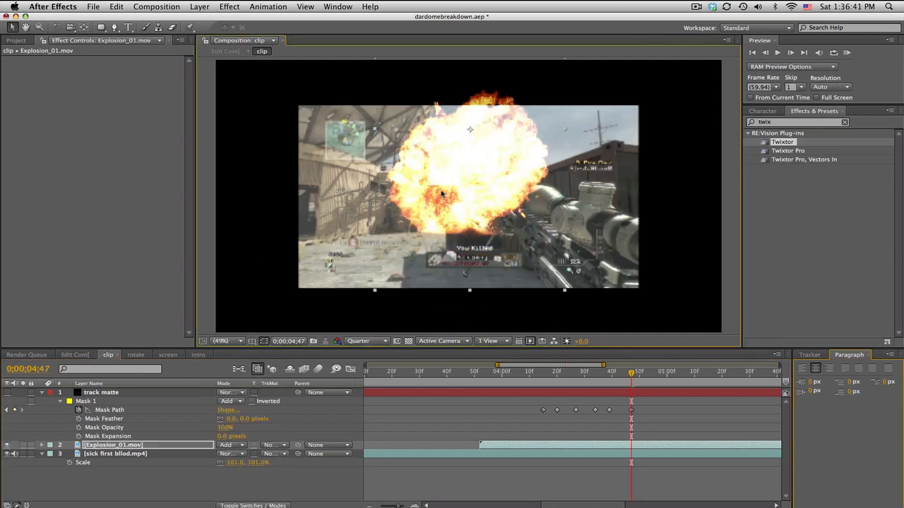
pyautogui.click(240, 445)
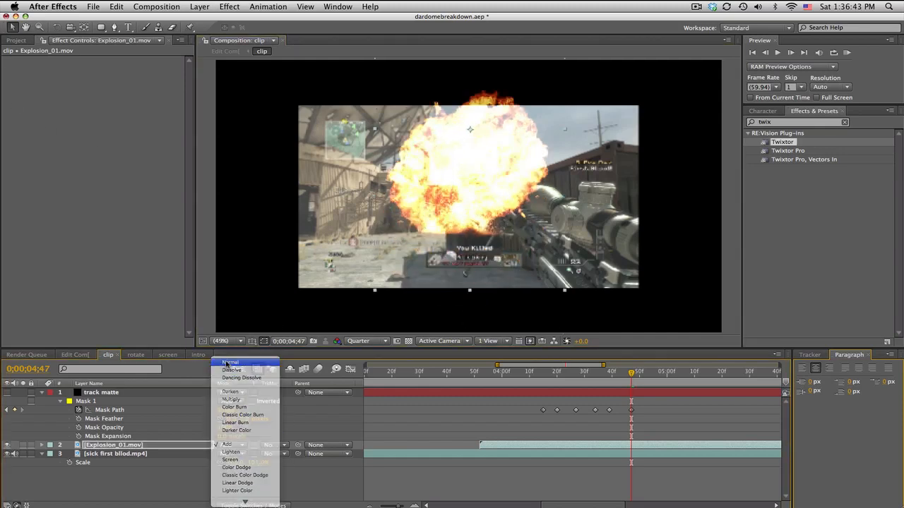
pyautogui.click(226, 362)
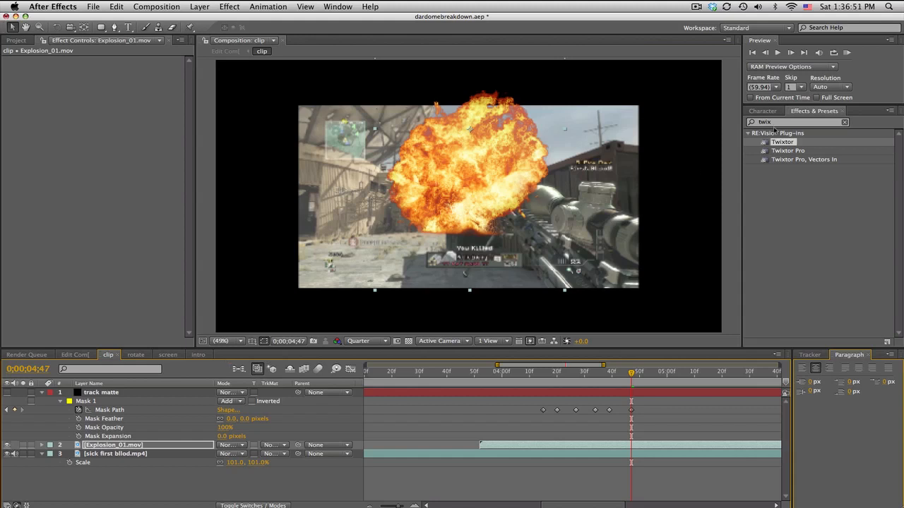
# Step: Apply Hue/Saturation to Explosion_01.mov and colorize it with hue +218.0° and saturation 100
pyautogui.moveTo(776, 123); pyautogui.dragTo(706, 113)
pyautogui.write('hue')
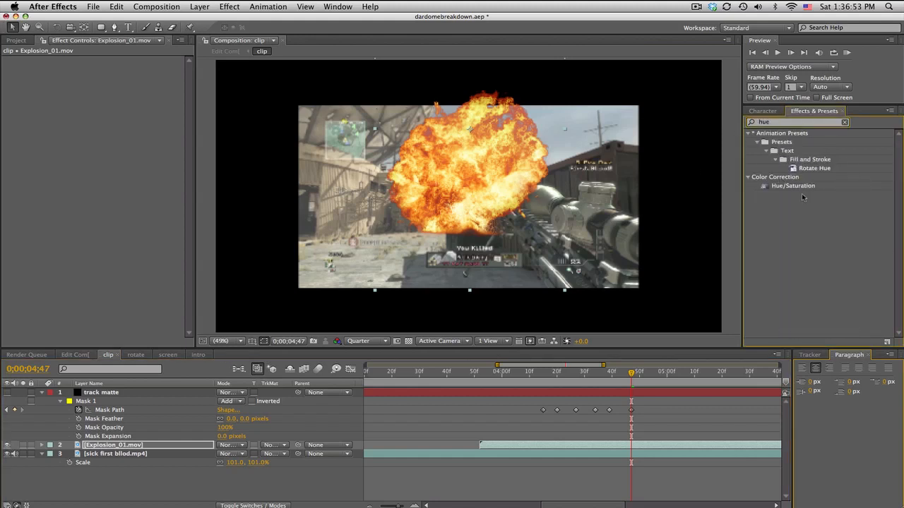
pyautogui.moveTo(793, 186); pyautogui.dragTo(539, 447)
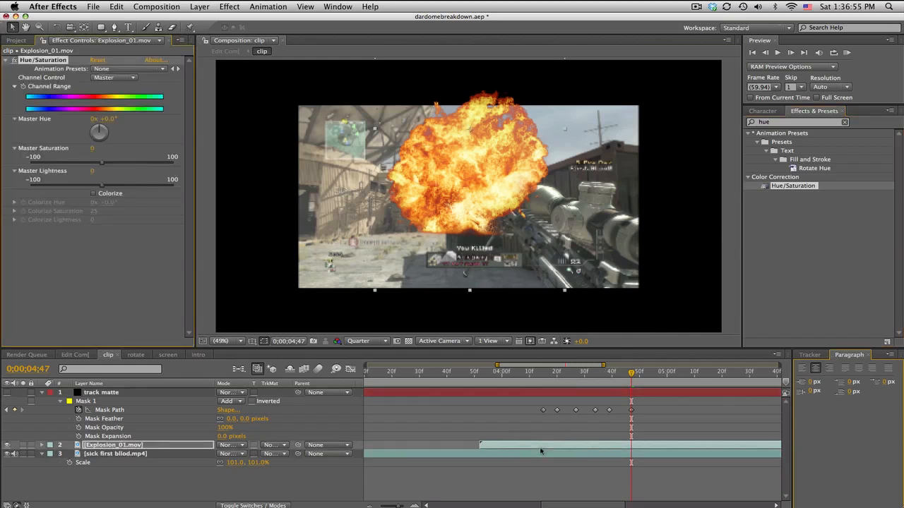
pyautogui.click(94, 194)
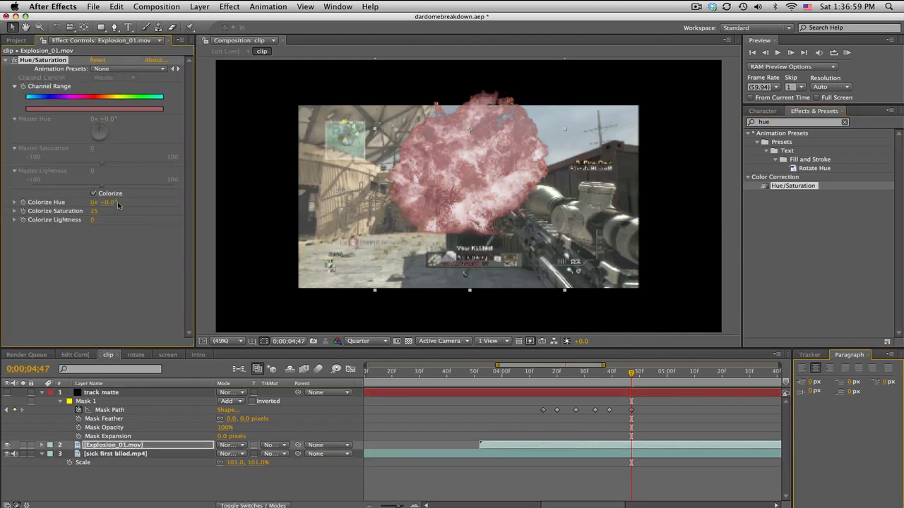
pyautogui.moveTo(118, 201); pyautogui.dragTo(230, 204)
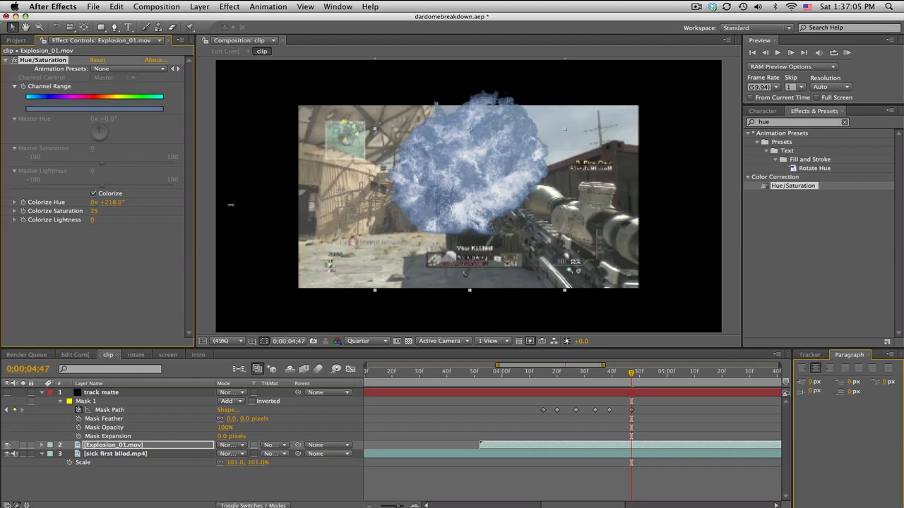
pyautogui.moveTo(122, 212); pyautogui.dragTo(206, 217)
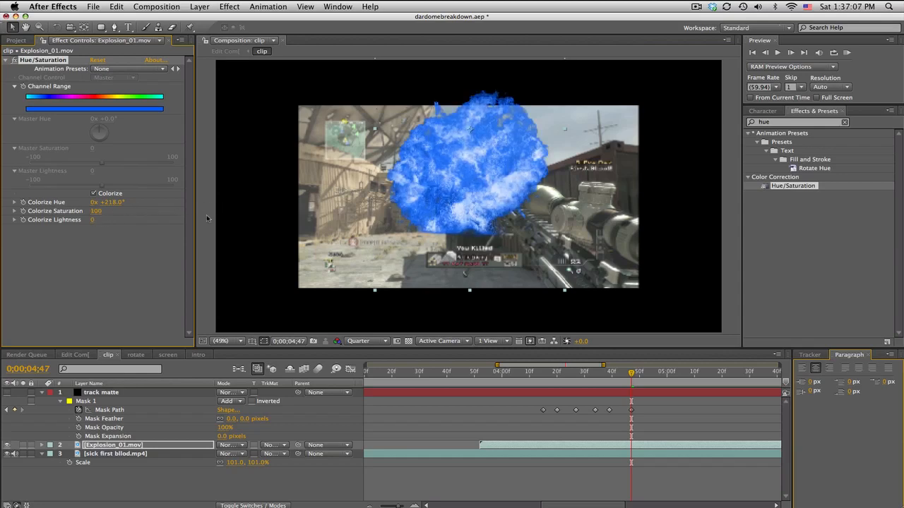
# Step: Slide Explosion_01.mov to start at about 0;00;04;07, just before the gunshot at 0;00;04;15
pyautogui.click(502, 374)
pyautogui.moveTo(501, 374); pyautogui.dragTo(543, 374)
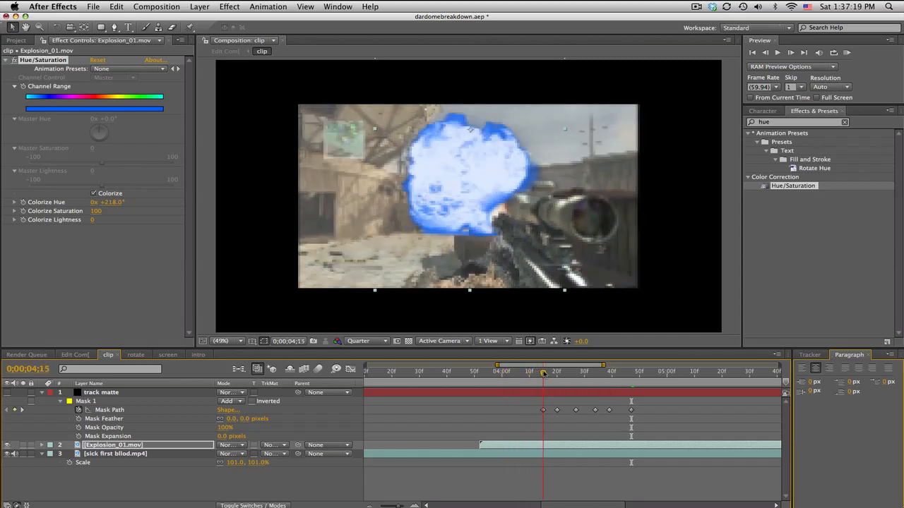
pyautogui.moveTo(494, 445); pyautogui.dragTo(536, 444)
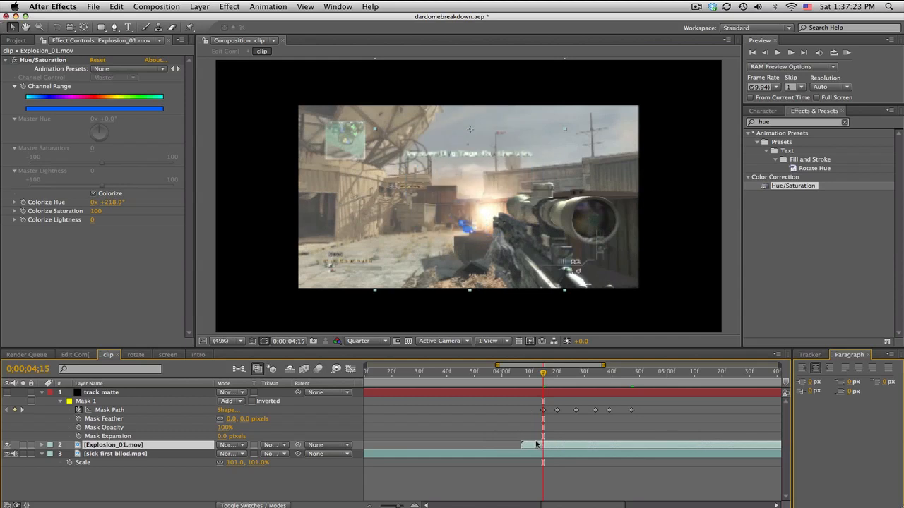
# Step: Set Explosion_01.mov's track matte to Alpha Inverted Matte using track matte and preview from 0;00;04;15
pyautogui.click(276, 445)
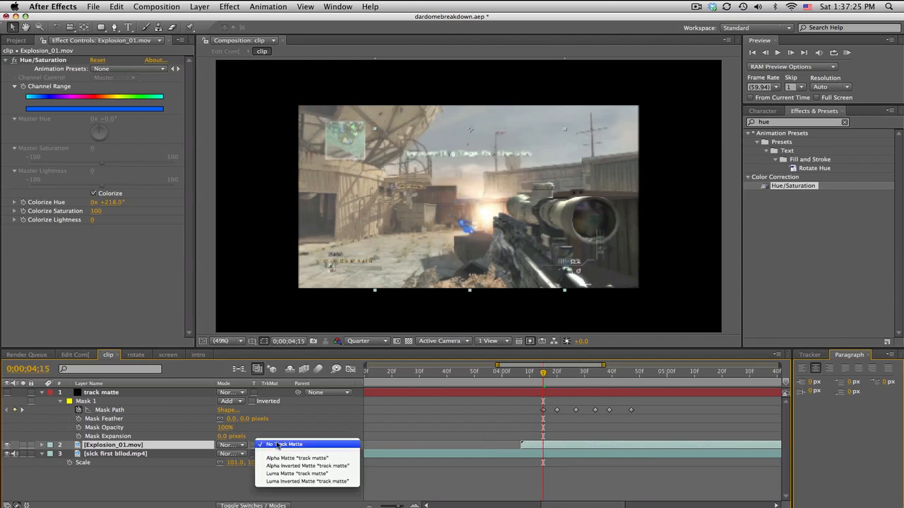
pyautogui.click(275, 465)
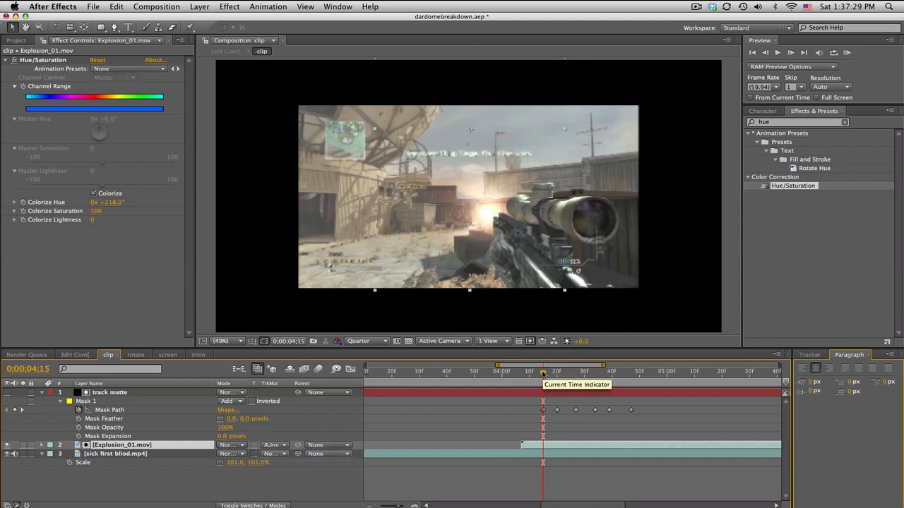
pyautogui.moveTo(542, 373)
pyautogui.mouseDown()
pyautogui.moveTo(622, 373)
pyautogui.moveTo(543, 375)
pyautogui.mouseUp()
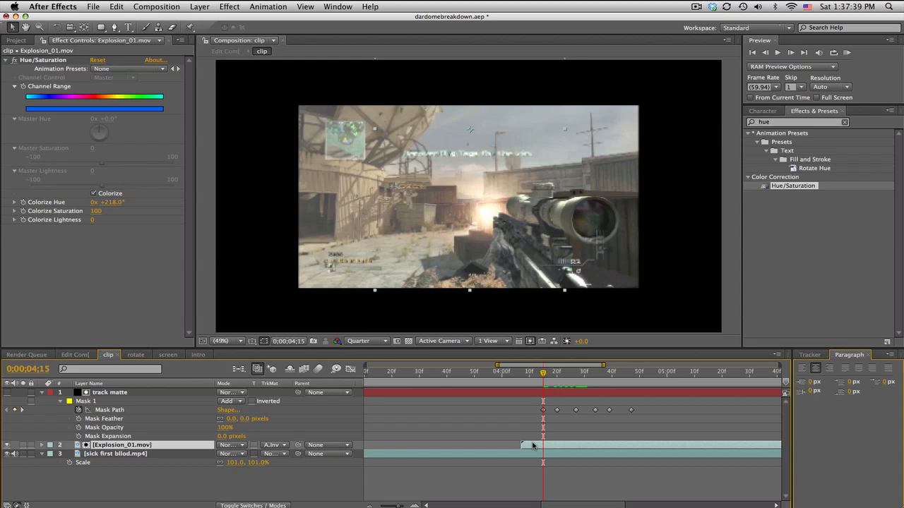
# Step: Start animating Explosion_01.mov's Position with keyframes at 0;00;04;17 and 0;00;04;24, aligning the explosion with the wall gap
pyautogui.moveTo(559, 372)
pyautogui.mouseDown()
pyautogui.moveTo(600, 372)
pyautogui.moveTo(548, 373)
pyautogui.mouseUp()
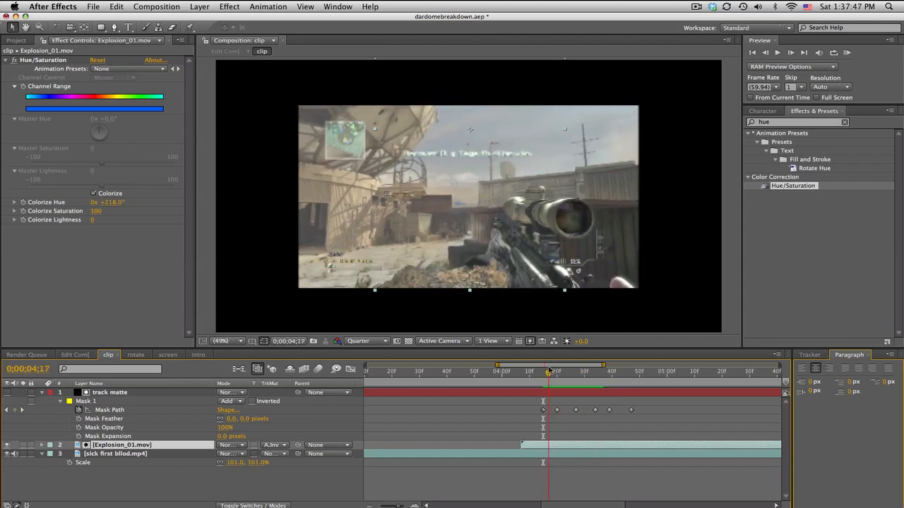
pyautogui.press('p')
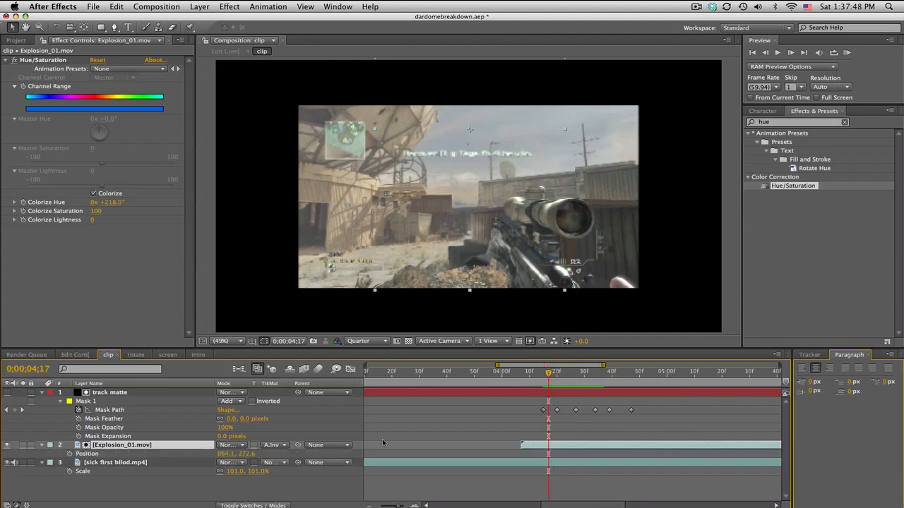
pyautogui.click(70, 452)
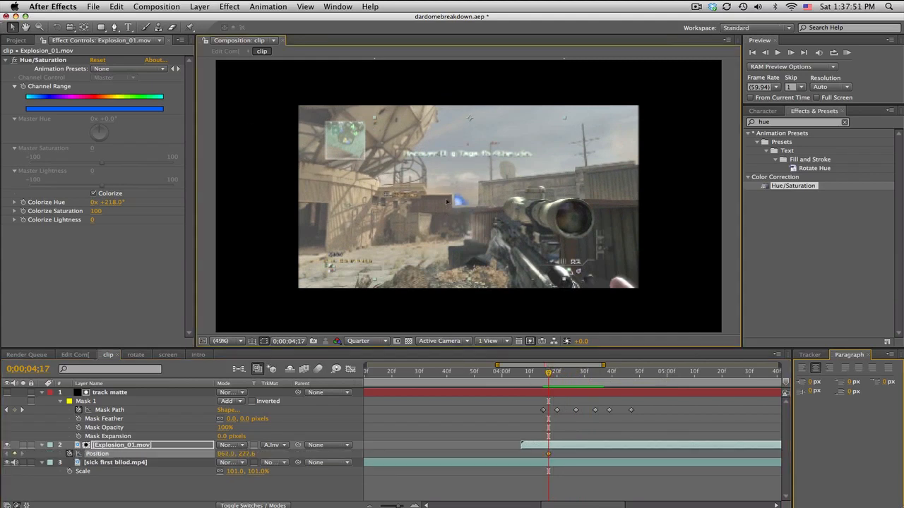
pyautogui.moveTo(448, 212); pyautogui.dragTo(453, 216)
pyautogui.moveTo(548, 376); pyautogui.dragTo(568, 376)
pyautogui.moveTo(466, 205); pyautogui.dragTo(467, 195)
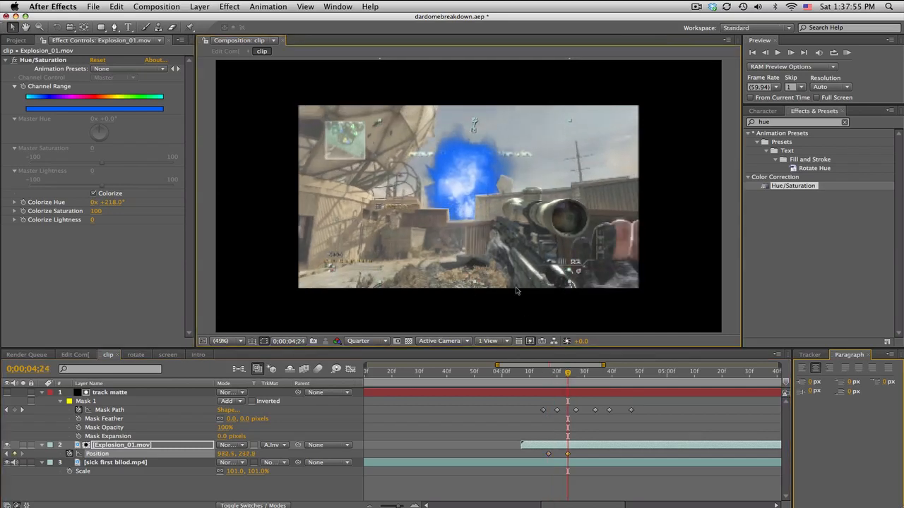
# Step: Add Explosion_01.mov Position keyframes at 0;00;04;31, 0;00;04;37 and 0;00;04;44 so the explosion follows the moving scenery
pyautogui.moveTo(571, 372); pyautogui.dragTo(590, 373)
pyautogui.moveTo(474, 255); pyautogui.dragTo(474, 249)
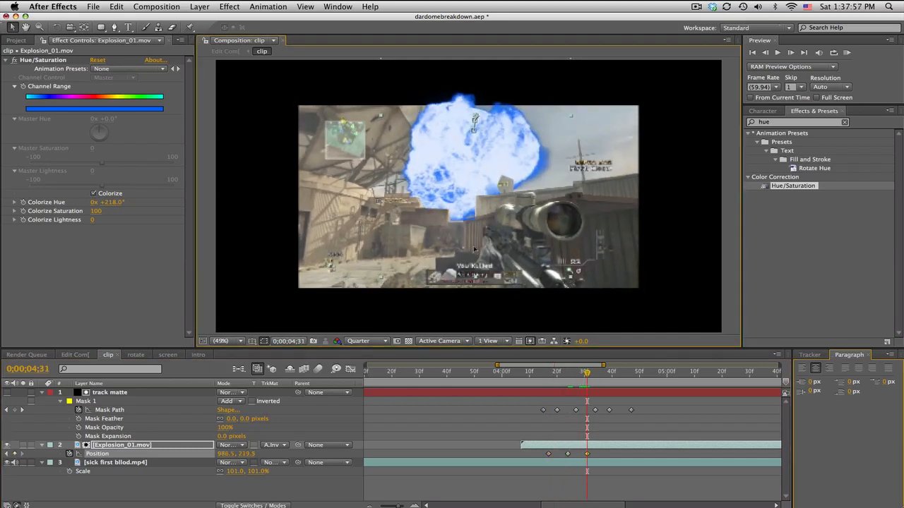
pyautogui.moveTo(587, 372); pyautogui.dragTo(603, 374)
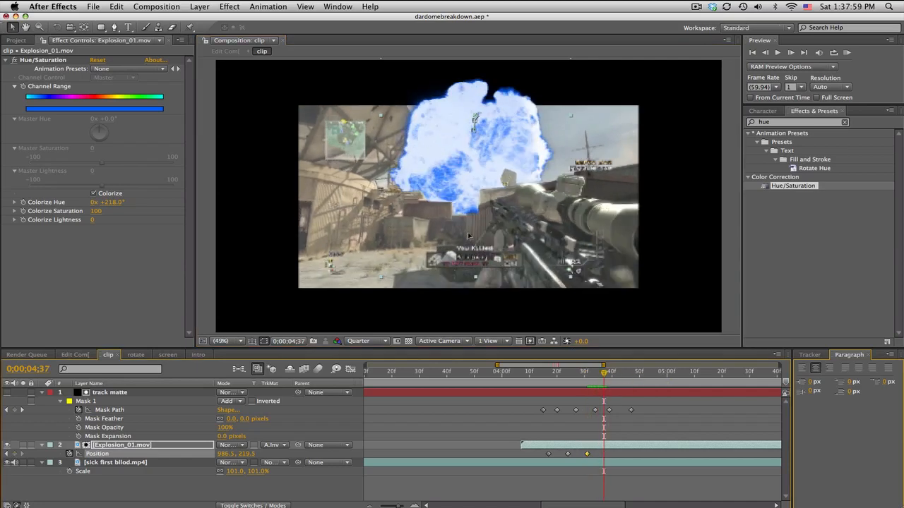
pyautogui.moveTo(470, 236); pyautogui.dragTo(473, 241)
pyautogui.moveTo(605, 373); pyautogui.dragTo(622, 373)
pyautogui.moveTo(450, 209); pyautogui.dragTo(450, 199)
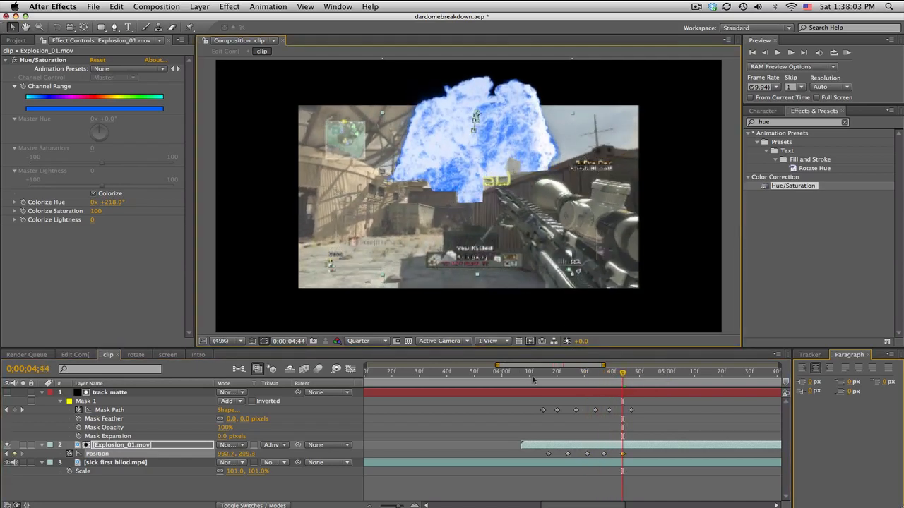
# Step: Lower the explosion at its 0;00;04;31, 0;00;04;37 and 0;00;04;44 Position keyframes and preview the motion
pyautogui.moveTo(531, 373); pyautogui.dragTo(588, 372)
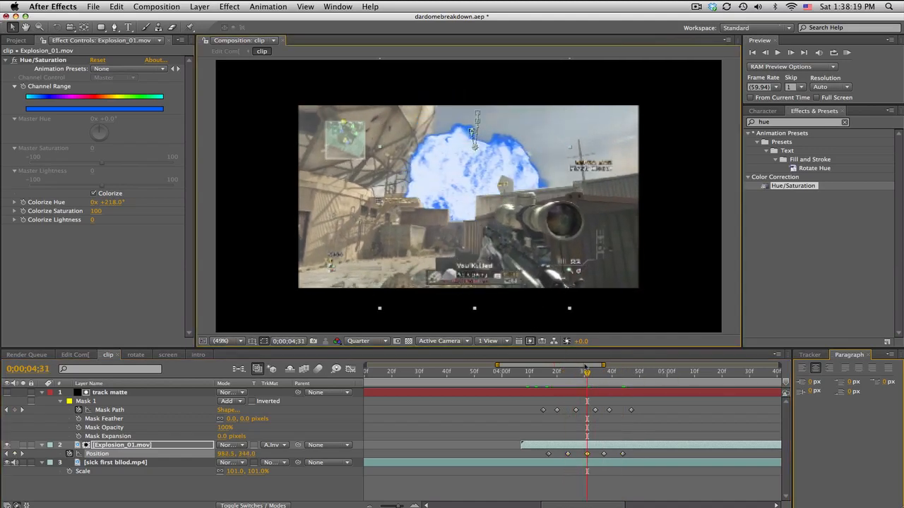
pyautogui.moveTo(587, 373); pyautogui.dragTo(604, 374)
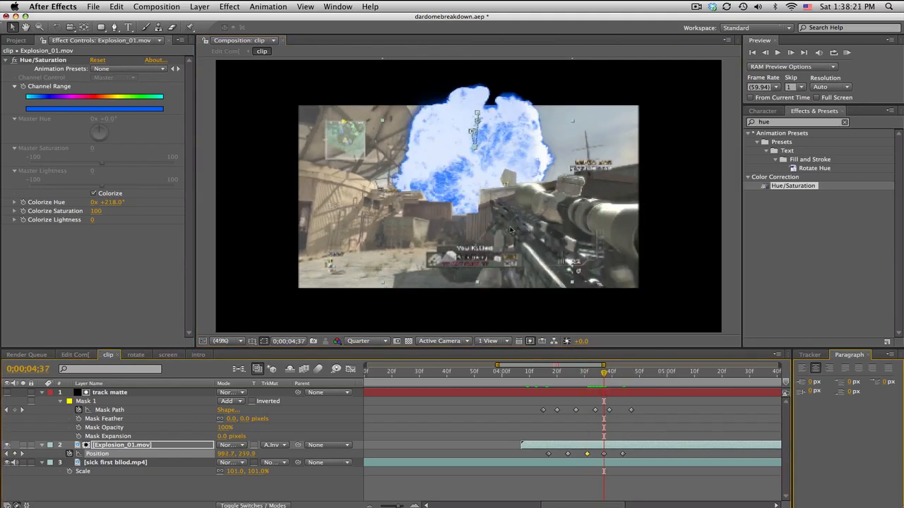
pyautogui.moveTo(509, 237); pyautogui.dragTo(508, 243)
pyautogui.moveTo(603, 371); pyautogui.dragTo(623, 373)
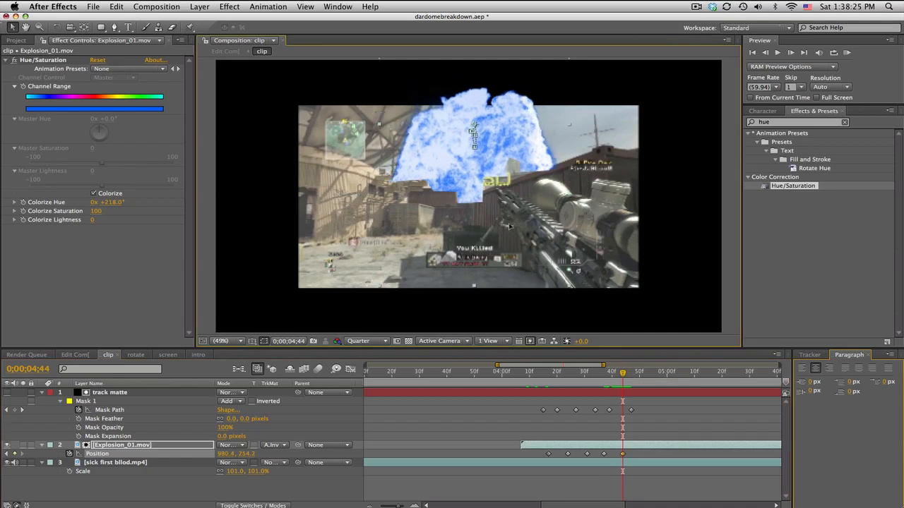
pyautogui.moveTo(519, 375); pyautogui.dragTo(571, 373)
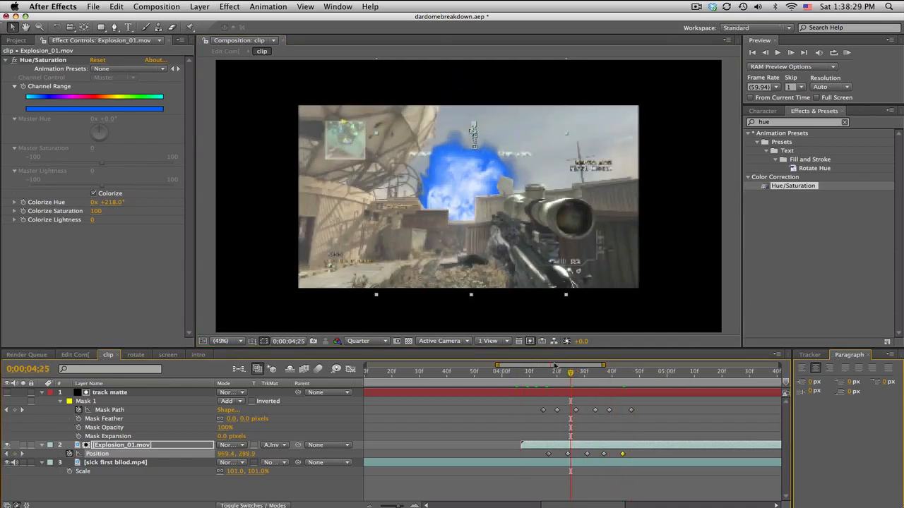
pyautogui.press('space')
pyautogui.press('space')
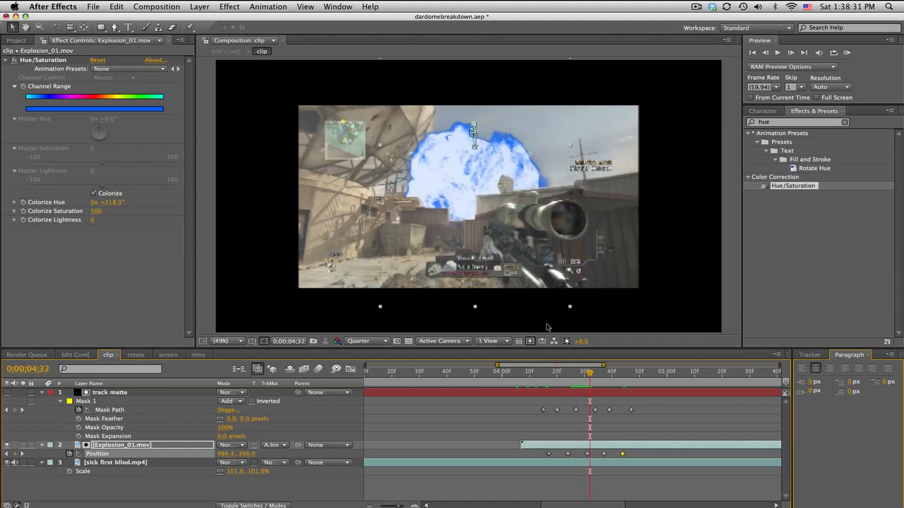
# Step: Set the Mask Feather of Mask 1 on the track matte layer to 25 pixels and deselect the layer
pyautogui.click(120, 392)
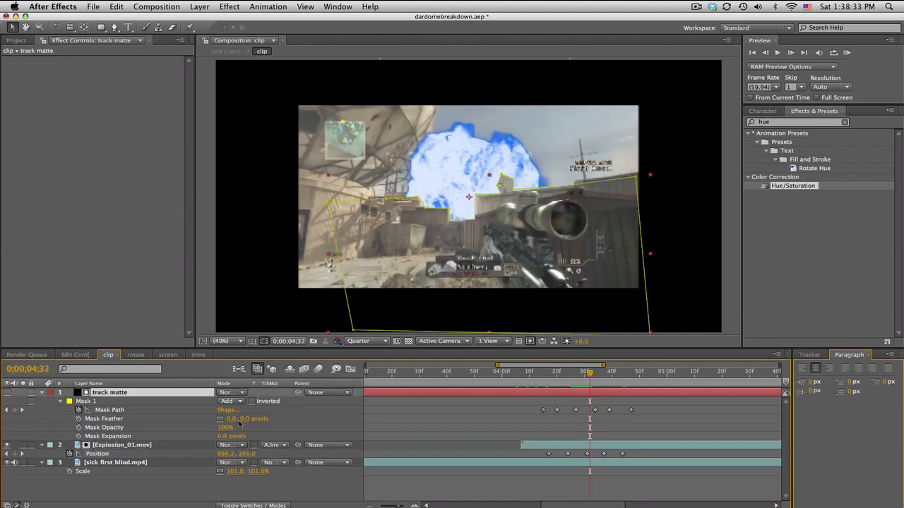
pyautogui.moveTo(247, 419); pyautogui.dragTo(260, 419)
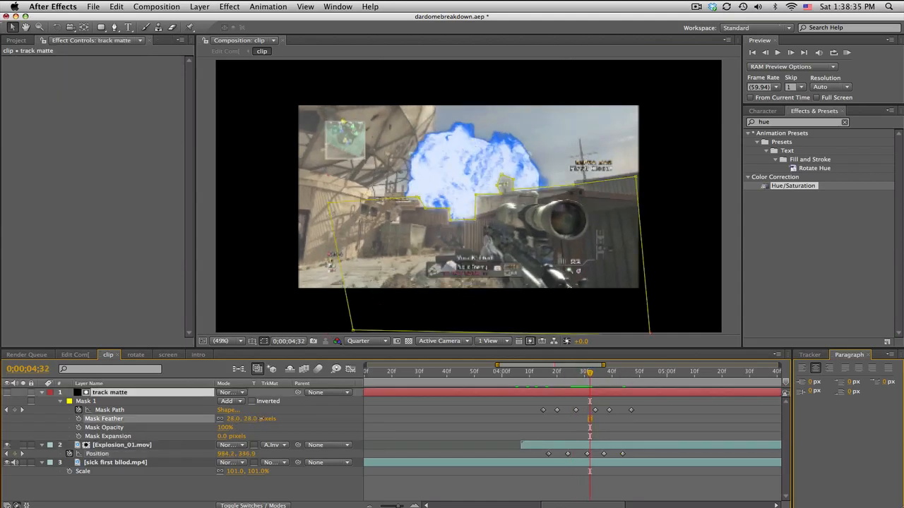
pyautogui.click(252, 419)
pyautogui.write('25')
pyautogui.press('Return')
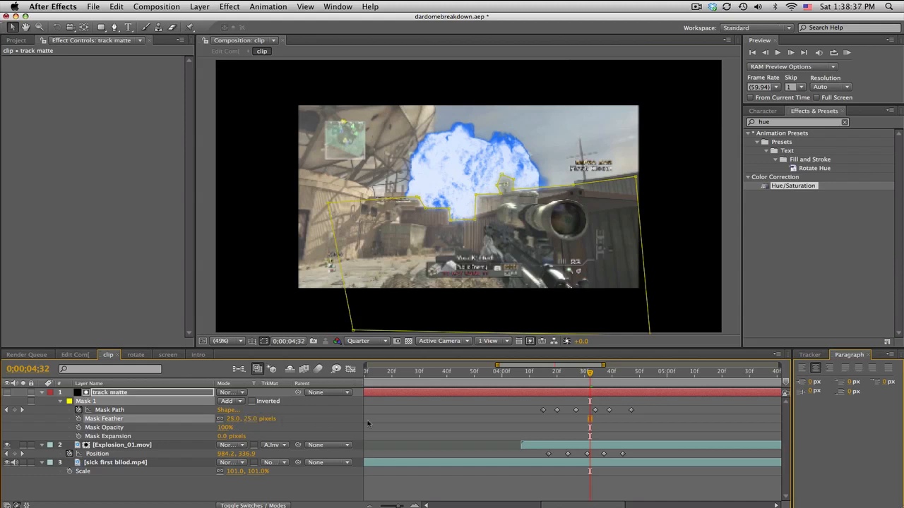
pyautogui.click(411, 428)
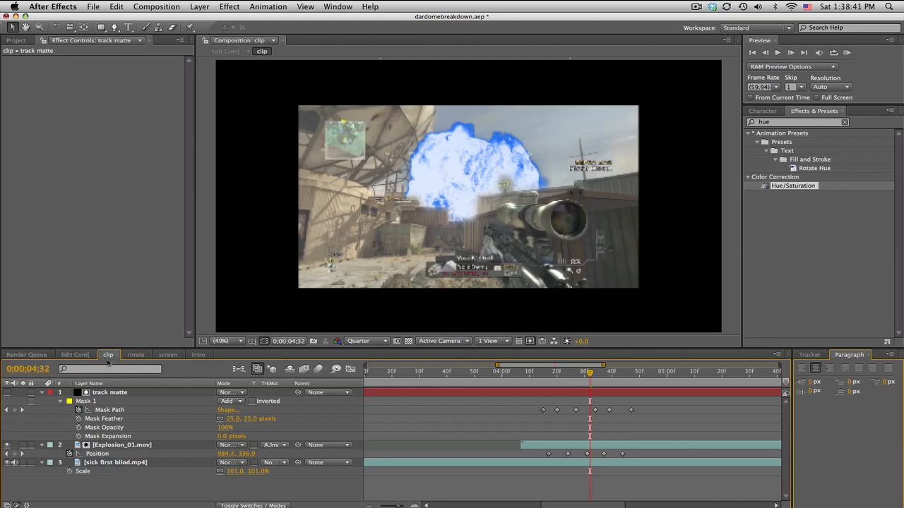
# Step: Review the explosion in the Edit Comp composition up to 0;00;22;48, including its timing against the Explosion_Dull.wav waveform
pyautogui.click(75, 354)
pyautogui.moveTo(419, 375); pyautogui.dragTo(474, 373)
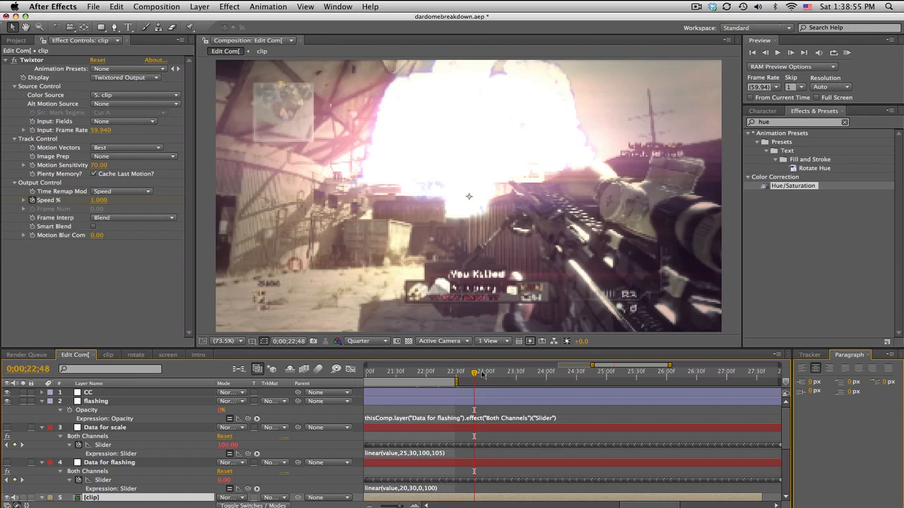
pyautogui.press('-')
pyautogui.press('-')
pyautogui.moveTo(537, 351); pyautogui.dragTo(494, 311)
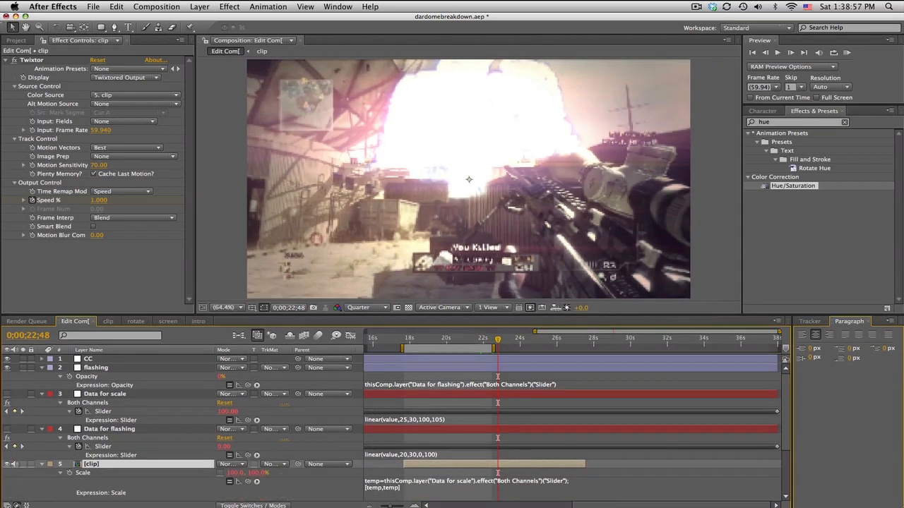
pyautogui.moveTo(572, 331); pyautogui.dragTo(520, 329)
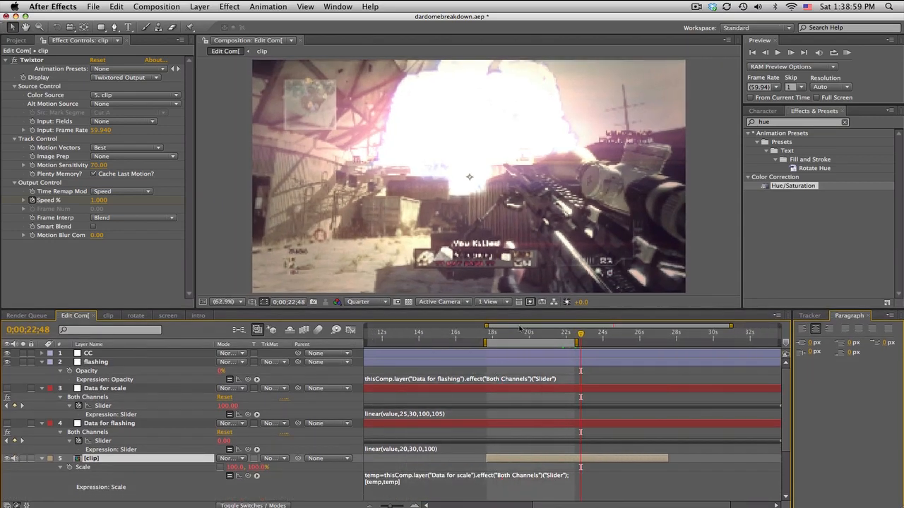
pyautogui.moveTo(784, 382); pyautogui.dragTo(786, 414)
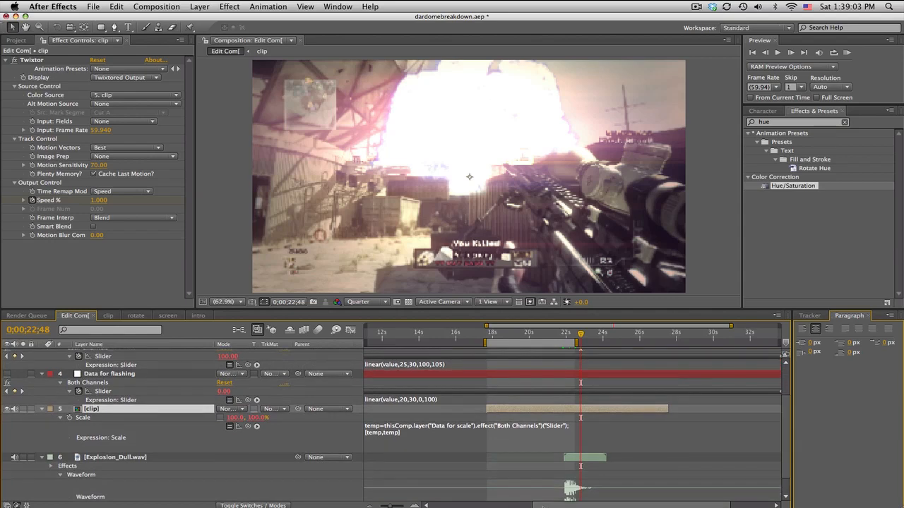
pyautogui.moveTo(548, 505); pyautogui.dragTo(538, 507)
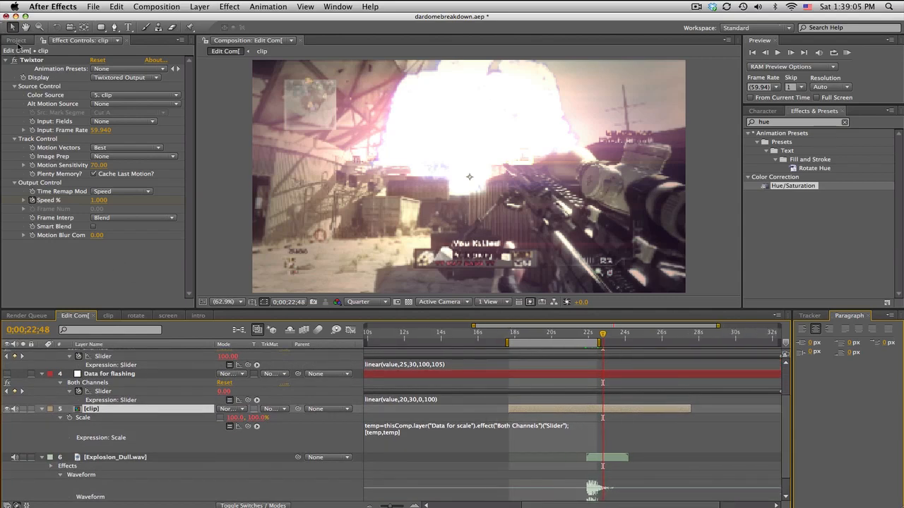
# Step: Open the intro composition and scrub through its animation to 0;00;08;38
pyautogui.click(15, 41)
pyautogui.doubleClick(29, 219)
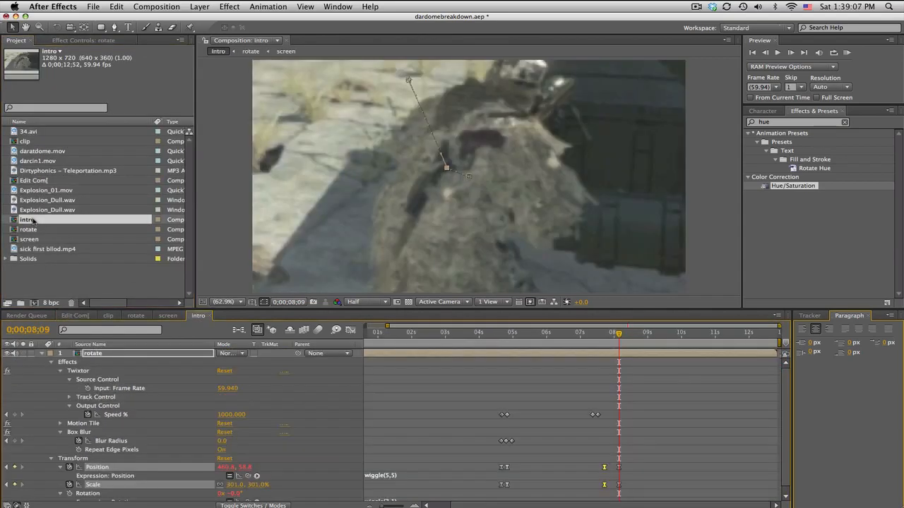
pyautogui.press('-')
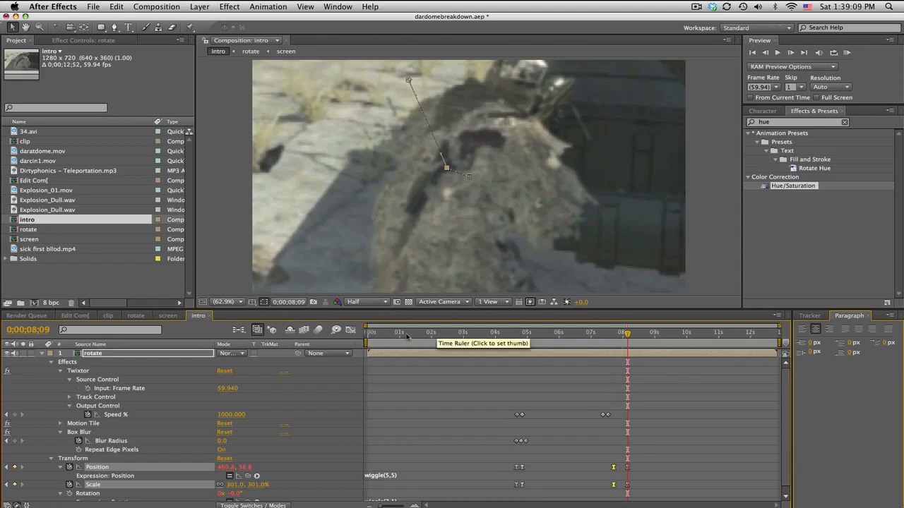
pyautogui.moveTo(407, 337); pyautogui.dragTo(643, 335)
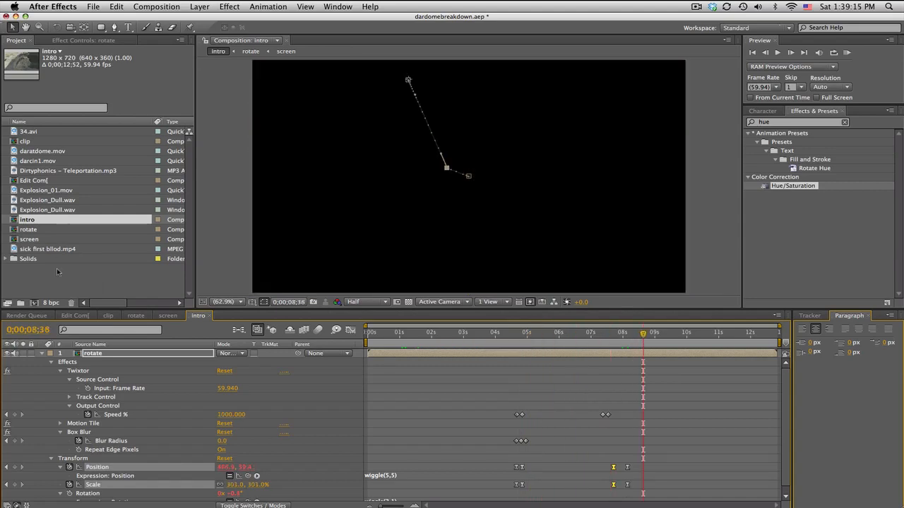
# Step: Add the intro composition to the Edit Comp directly above the clip layer and trim its out point at 0;00;14;01
pyautogui.click(75, 316)
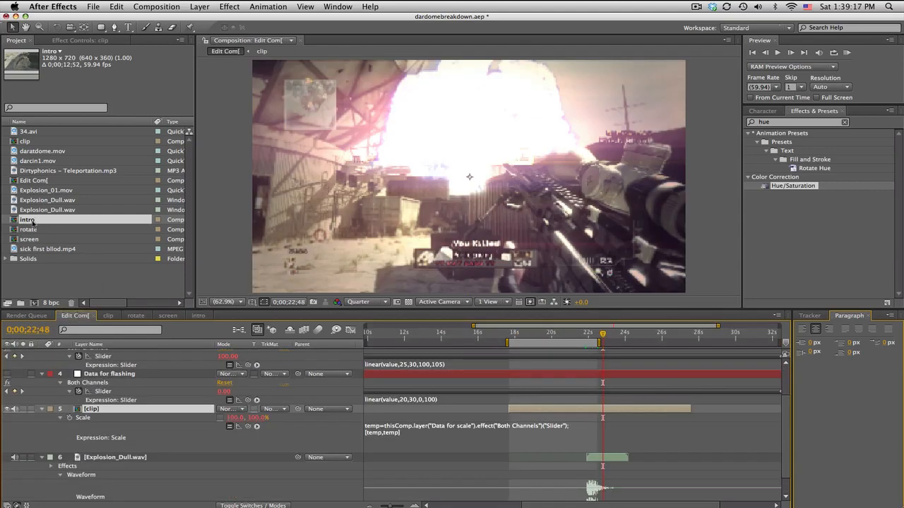
pyautogui.moveTo(31, 221); pyautogui.dragTo(121, 374)
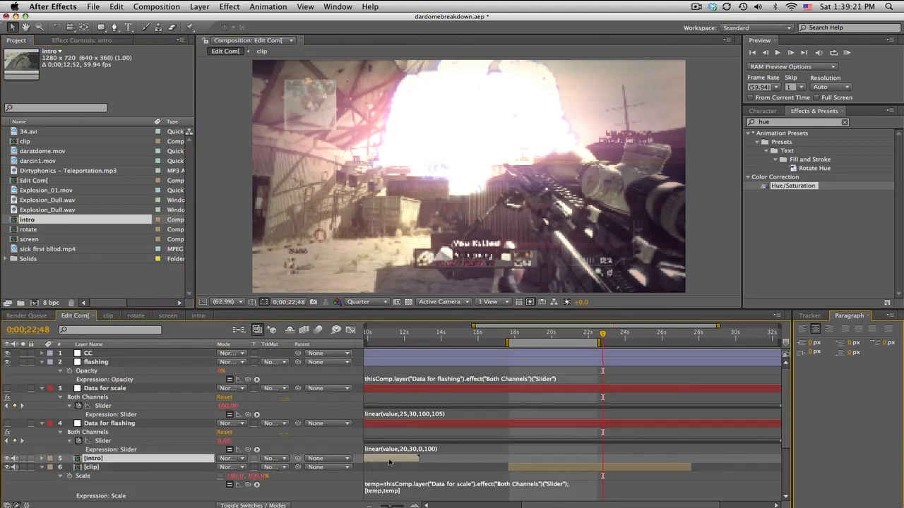
pyautogui.moveTo(389, 463); pyautogui.dragTo(500, 465)
pyautogui.moveTo(399, 336); pyautogui.dragTo(441, 335)
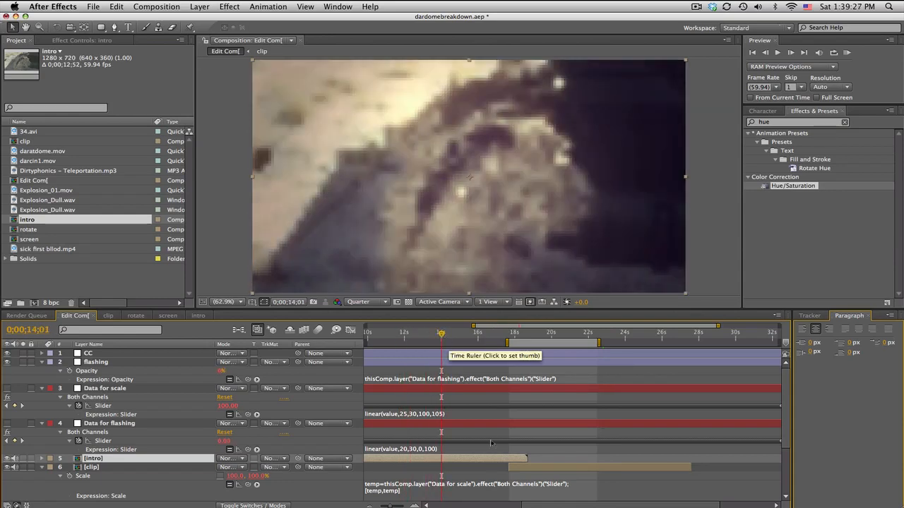
pyautogui.hotkey('alt', ']')
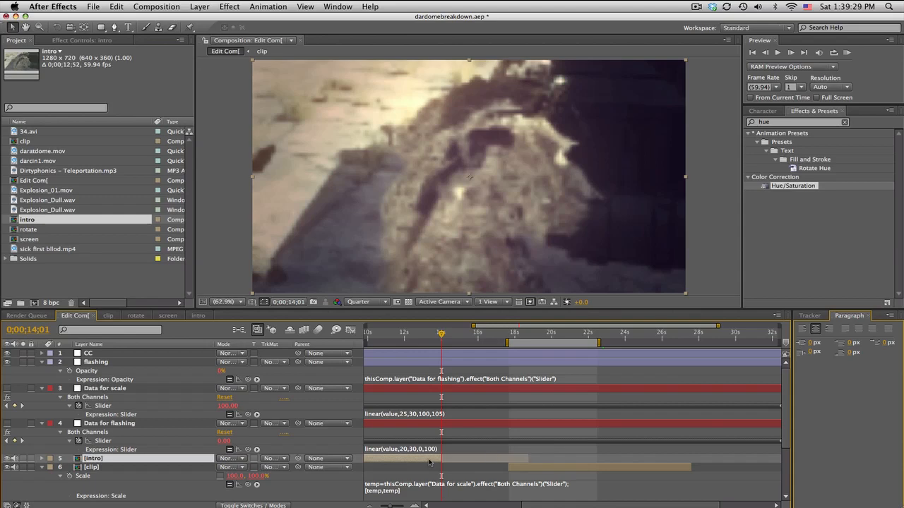
# Step: Slide the trimmed intro layer so it ends at 0;00;18;10, overlapping the clip layer's start, and scrub through the transition
pyautogui.moveTo(430, 459); pyautogui.dragTo(459, 459)
pyautogui.moveTo(507, 337); pyautogui.dragTo(517, 336)
pyautogui.moveTo(441, 457); pyautogui.dragTo(489, 460)
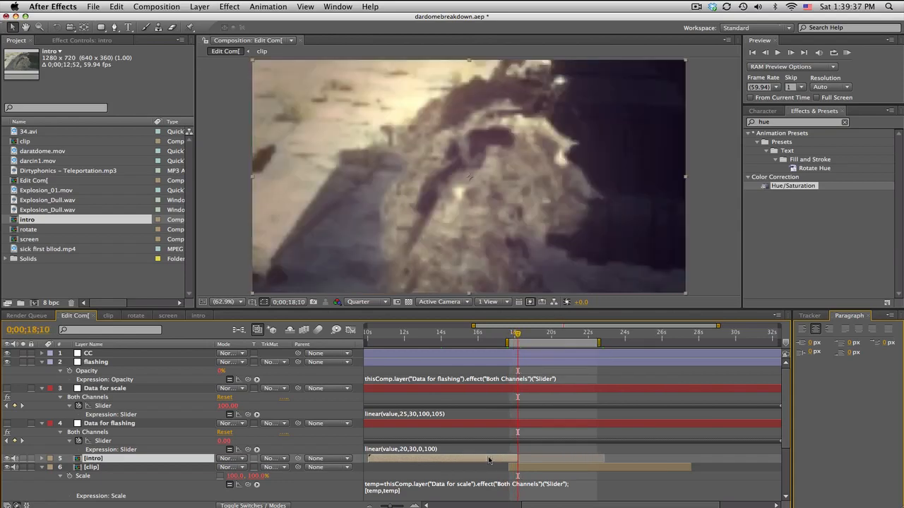
pyautogui.press('-')
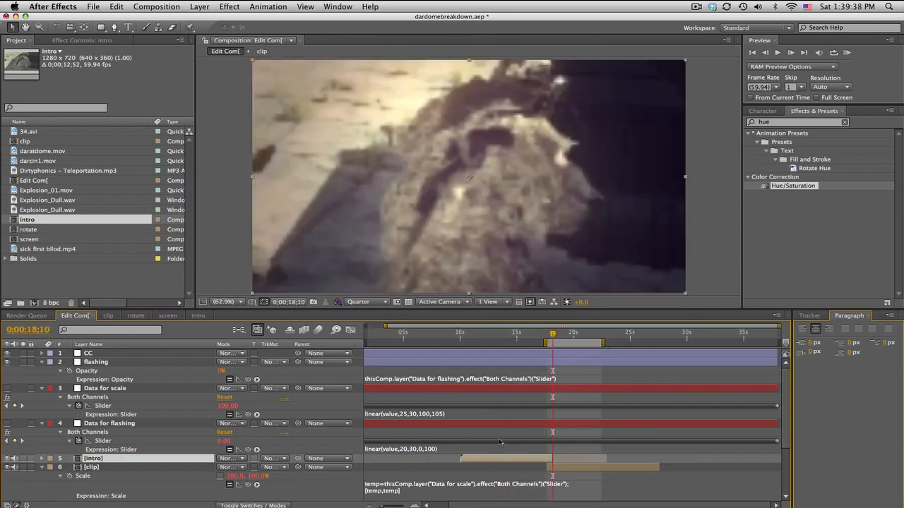
pyautogui.click(466, 333)
pyautogui.click(472, 334)
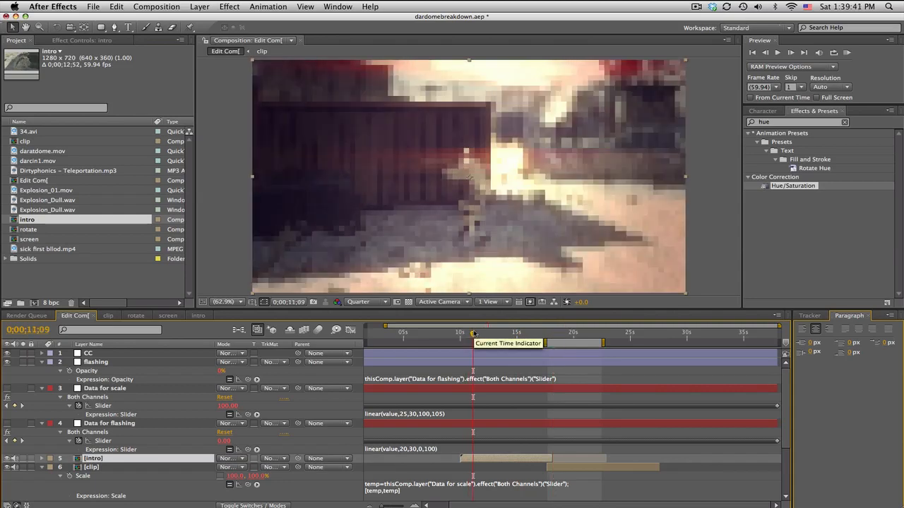
pyautogui.moveTo(472, 334); pyautogui.dragTo(553, 335)
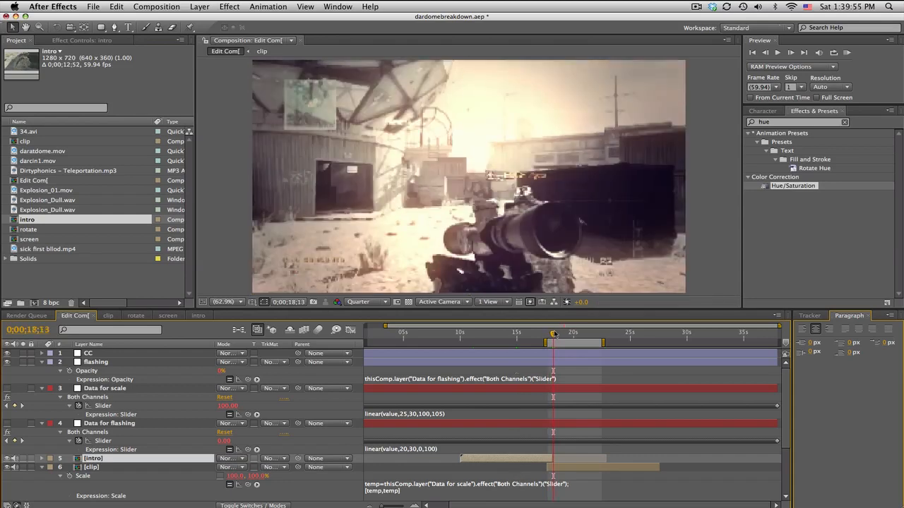
# Step: Trim the flashing layer to start at about 19 seconds, beyond the intro, and check the title shot at 0;00;16;16
pyautogui.moveTo(480, 338); pyautogui.dragTo(516, 337)
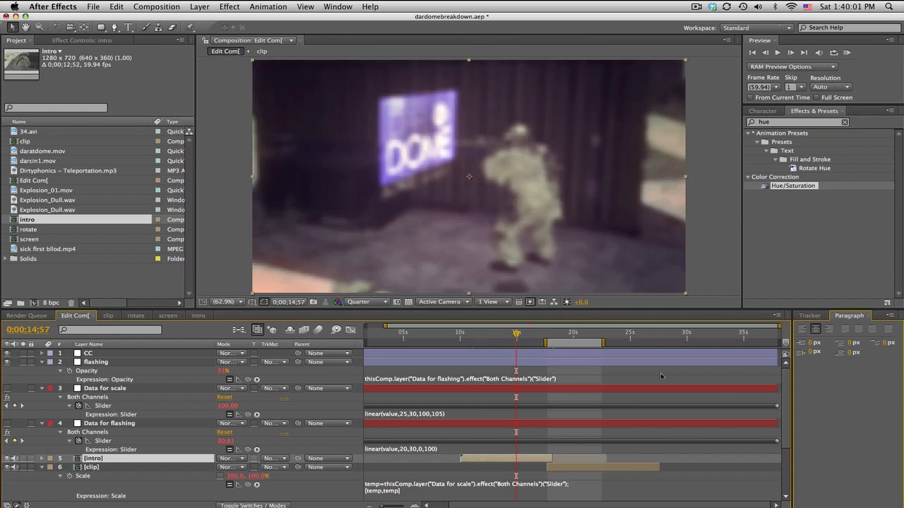
pyautogui.click(147, 361)
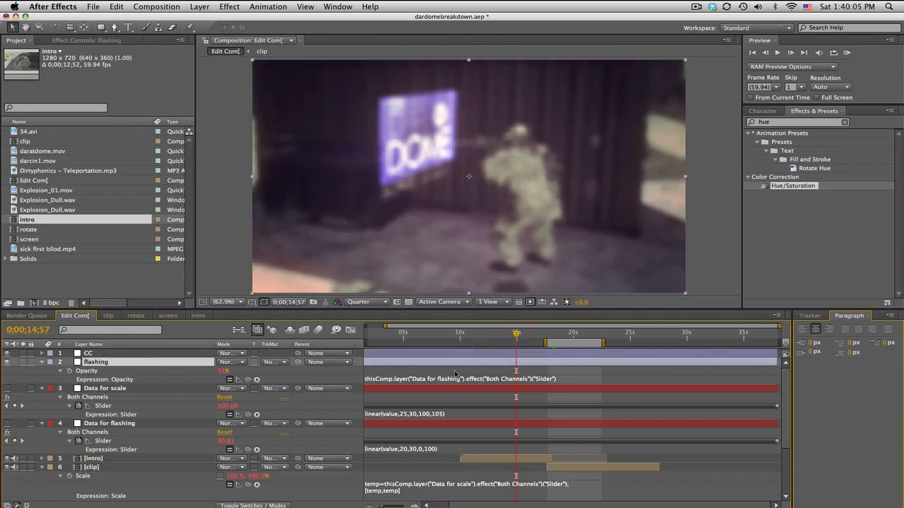
pyautogui.moveTo(541, 333)
pyautogui.mouseDown()
pyautogui.moveTo(565, 334)
pyautogui.moveTo(531, 334)
pyautogui.mouseUp()
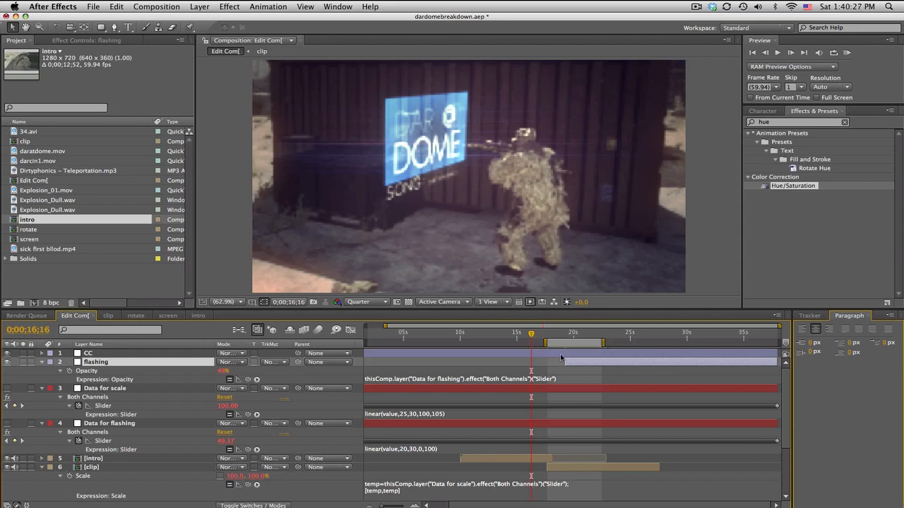
# Step: Open daratdome.mov, scrub to the inverted-color title shot for reference, and close the footage
pyautogui.scroll(-1, 717, 368)
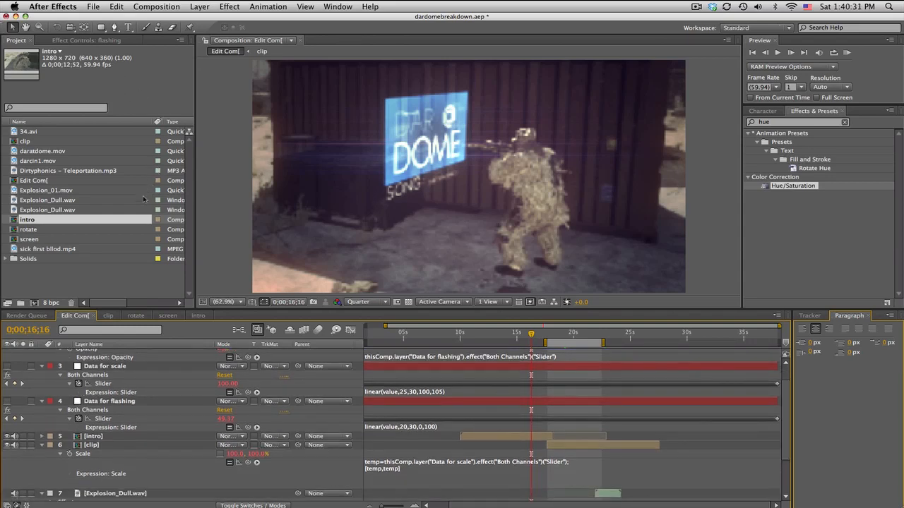
pyautogui.doubleClick(57, 149)
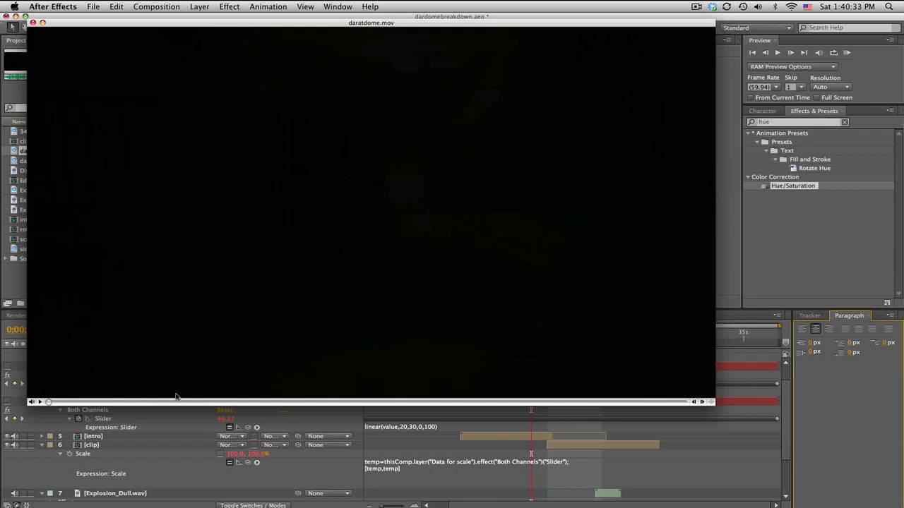
pyautogui.moveTo(182, 403); pyautogui.dragTo(337, 403)
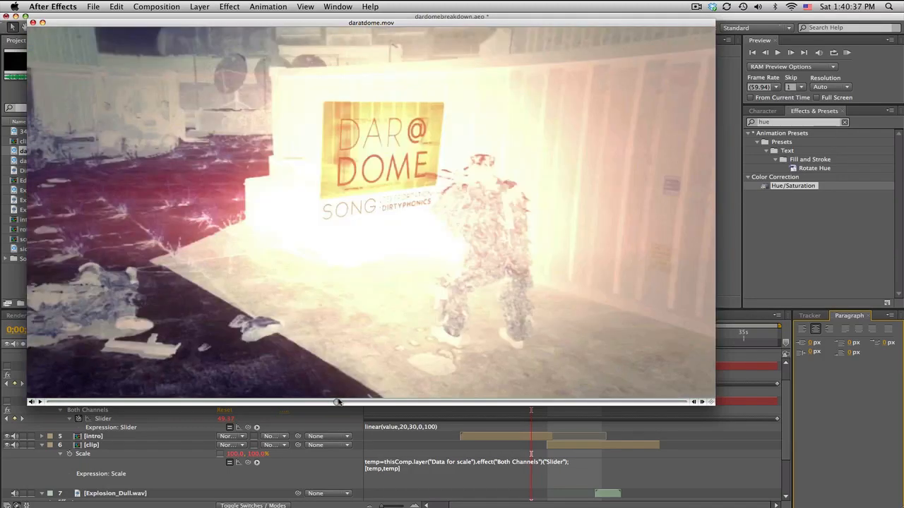
pyautogui.click(33, 23)
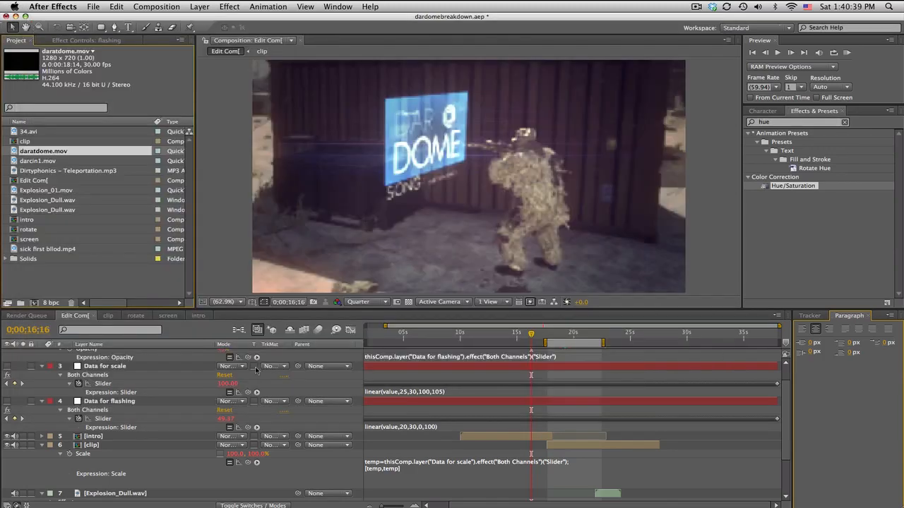
# Step: Add an adjustment layer named invert to the Edit Comp and place it directly above the intro layer
pyautogui.click(196, 7)
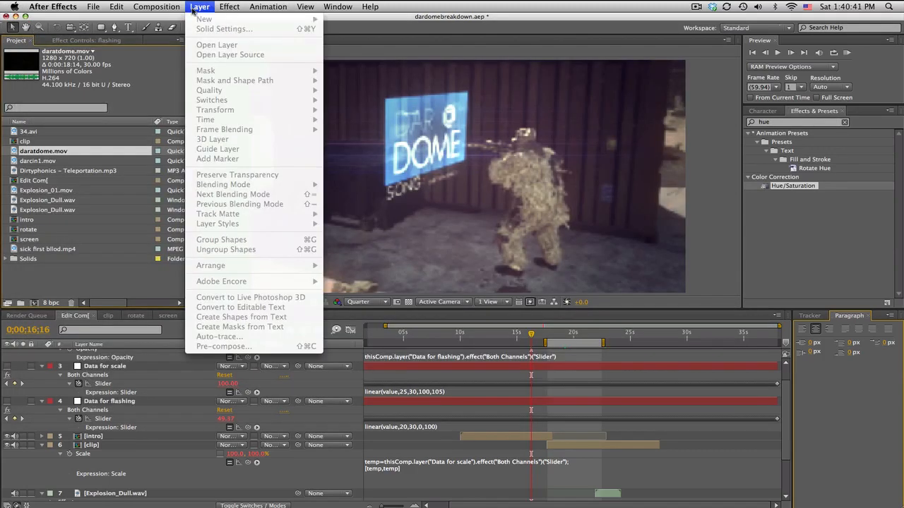
pyautogui.click(207, 5)
pyautogui.click(163, 367)
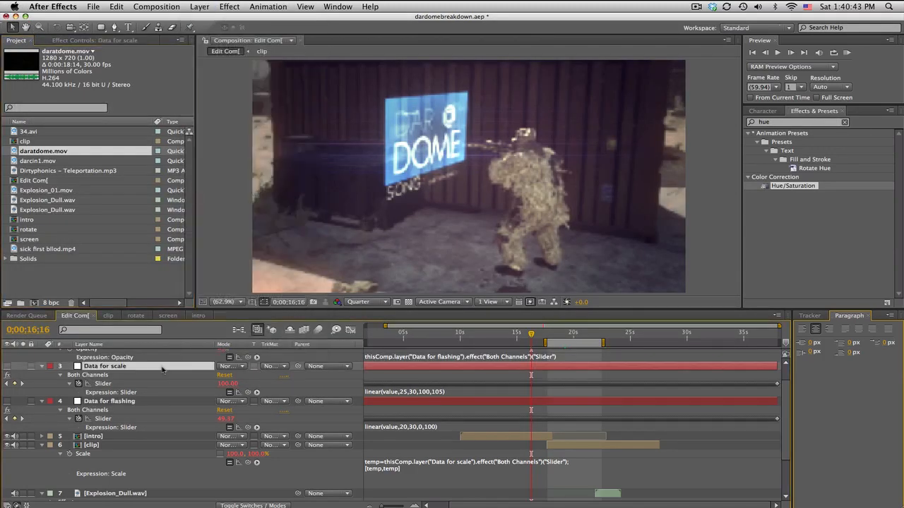
pyautogui.click(198, 7)
pyautogui.moveTo(212, 18)
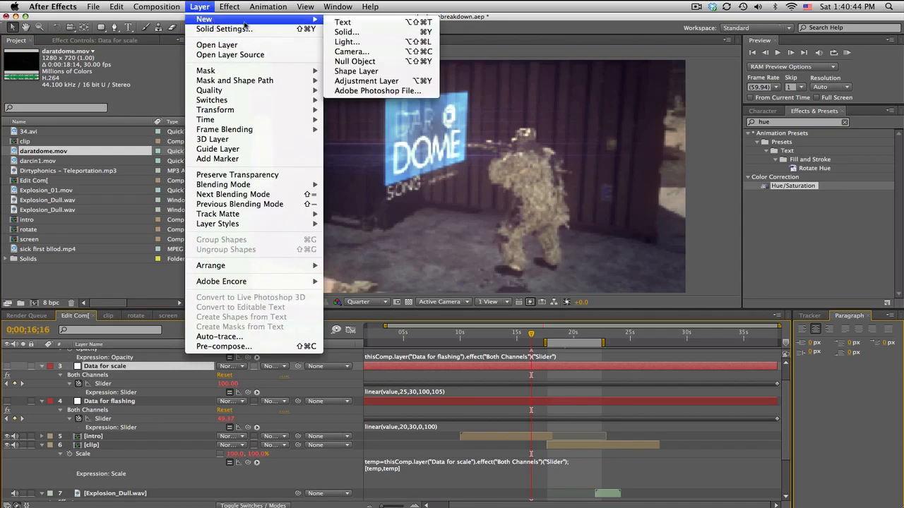
pyautogui.click(377, 79)
pyautogui.press('Return')
pyautogui.write('invert')
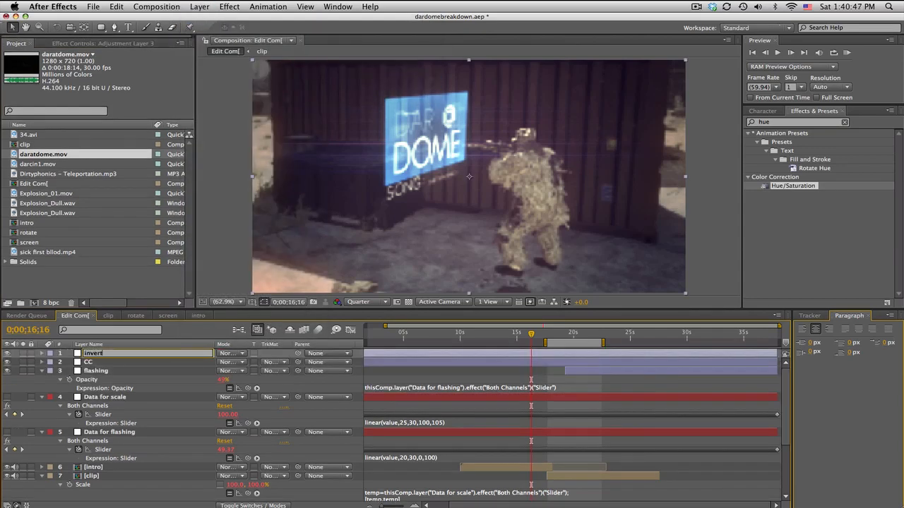
pyautogui.press('Return')
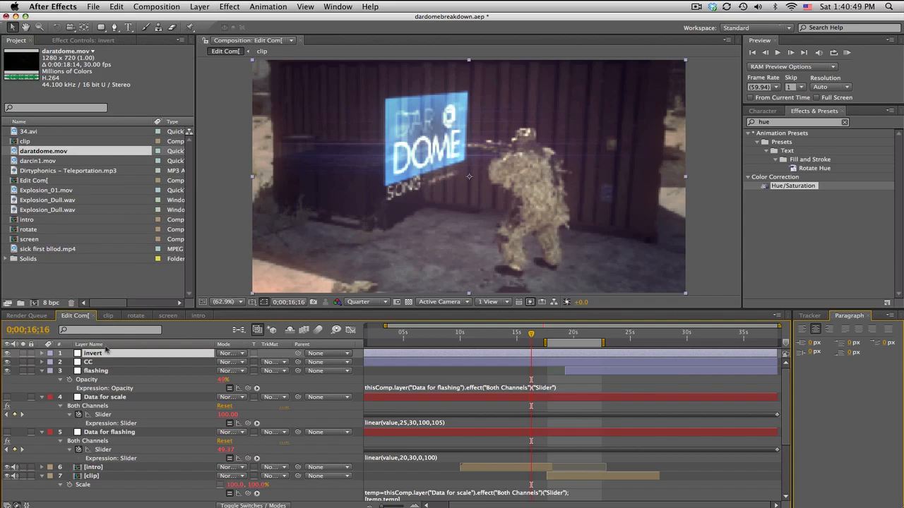
pyautogui.moveTo(103, 354); pyautogui.dragTo(111, 434)
pyautogui.click(42, 388)
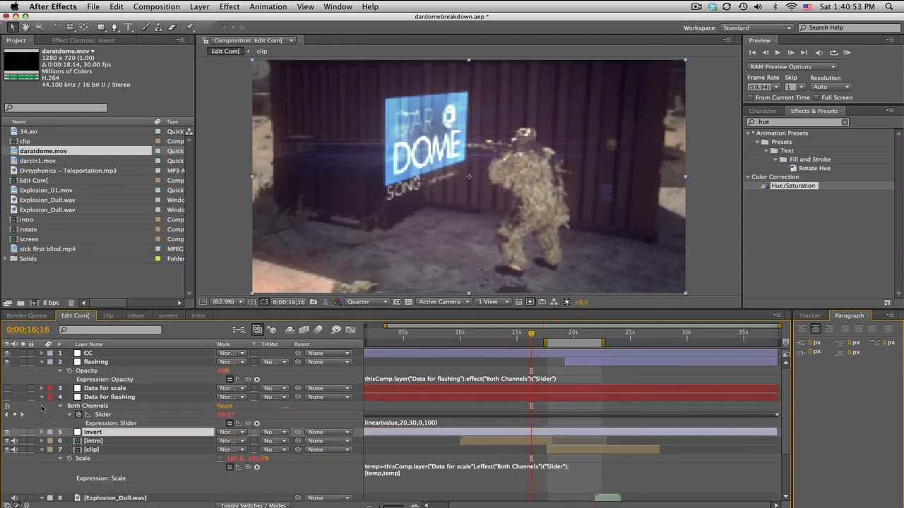
# Step: Find the Invert channel effect and apply it to the invert adjustment layer
pyautogui.click(99, 432)
pyautogui.doubleClick(776, 122)
pyautogui.write('invert')
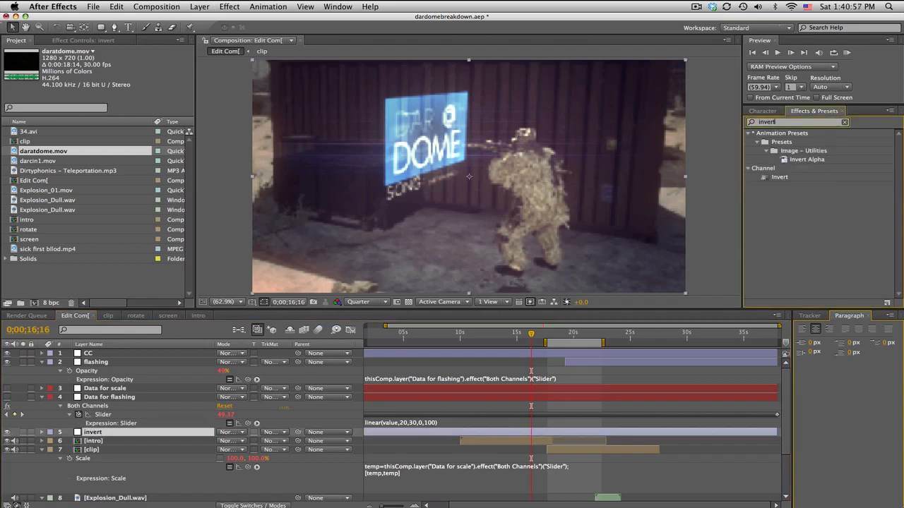
pyautogui.moveTo(780, 177); pyautogui.dragTo(92, 432)
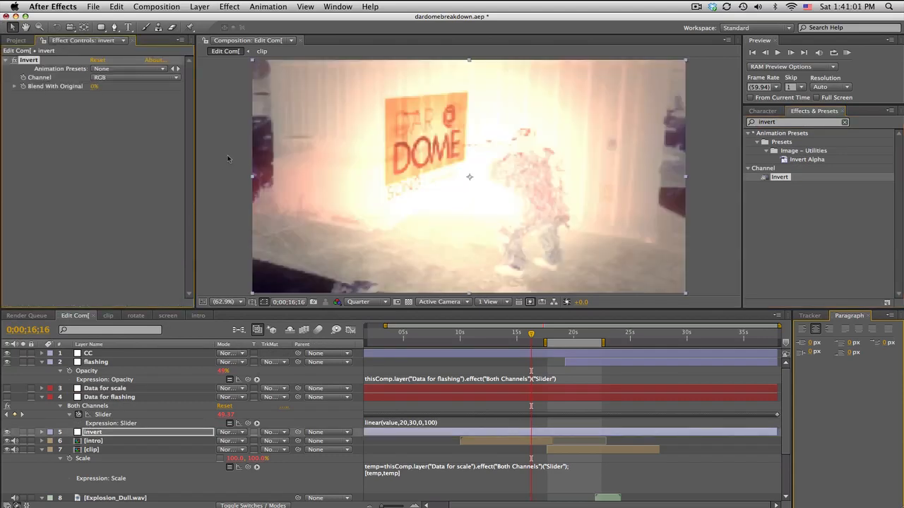
pyautogui.moveTo(46, 96); pyautogui.dragTo(2, 120)
# Step: Create a black 1280 x 720 solid named invert matte and place it directly above the invert layer
pyautogui.click(199, 6)
pyautogui.moveTo(204, 19)
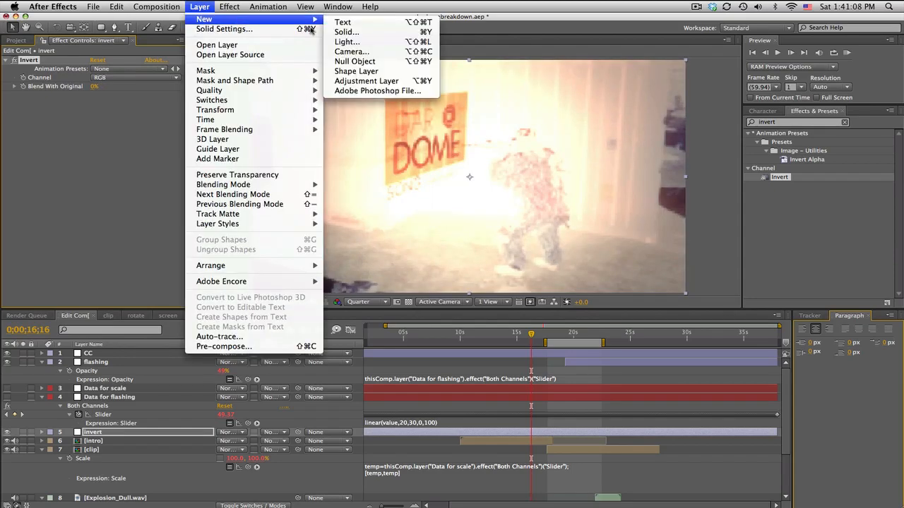
pyautogui.click(359, 34)
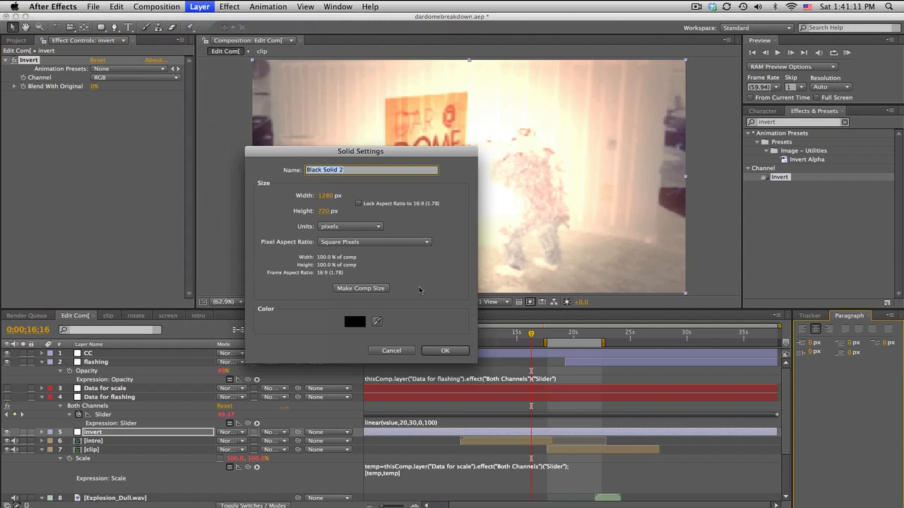
pyautogui.write('invert matte')
pyautogui.press('Return')
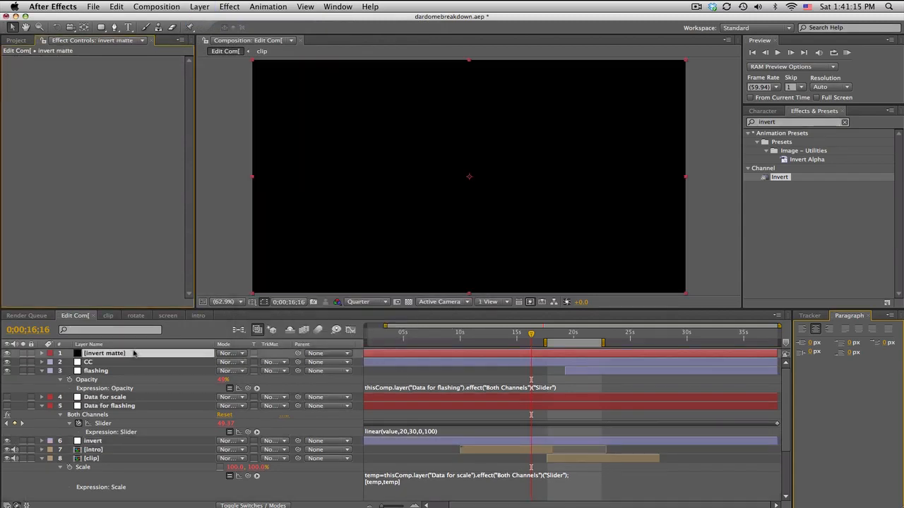
pyautogui.moveTo(131, 370); pyautogui.dragTo(129, 436)
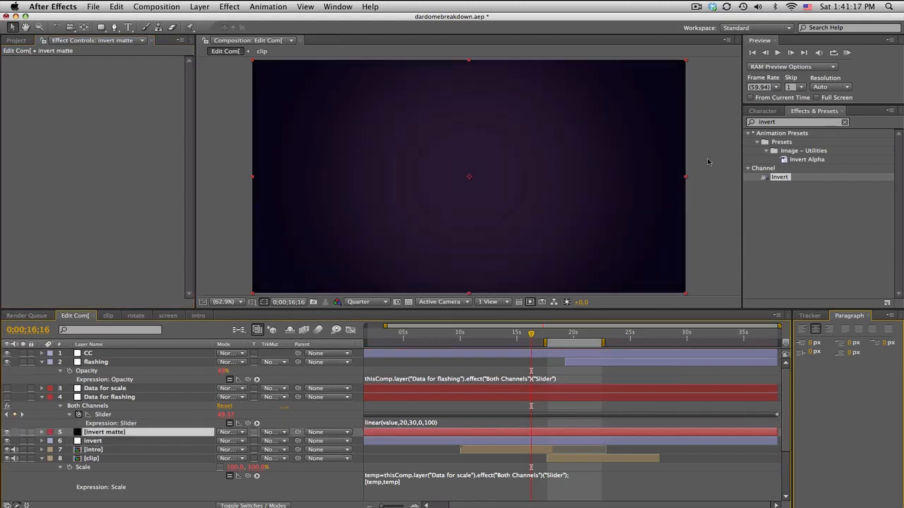
# Step: Apply Strobe Light to the invert matte solid, solo that layer, and scrub to 0;00;13;34
pyautogui.click(769, 123)
pyautogui.write('strob')
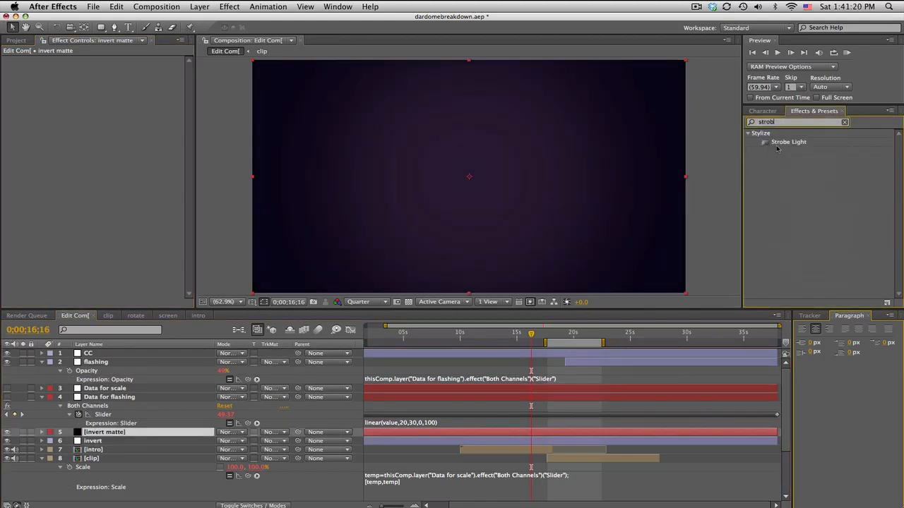
pyautogui.moveTo(777, 148); pyautogui.dragTo(91, 434)
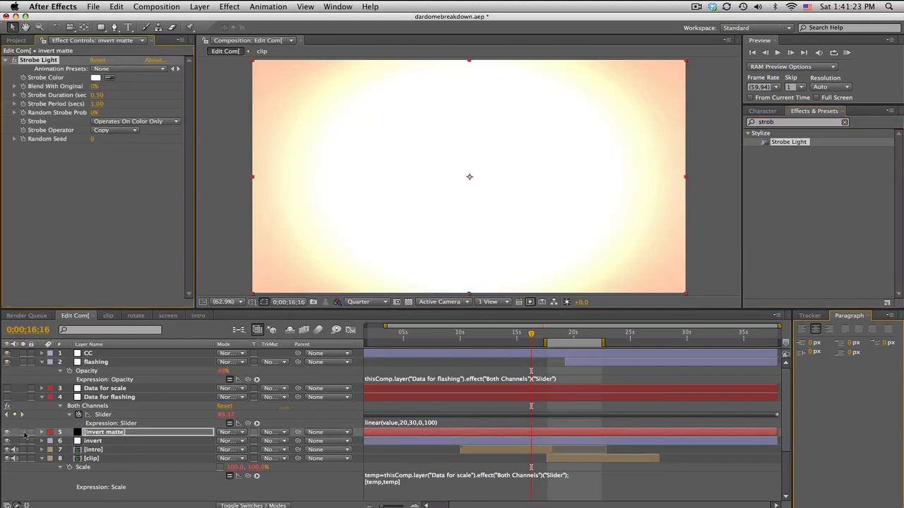
pyautogui.moveTo(494, 335)
pyautogui.mouseDown()
pyautogui.moveTo(536, 333)
pyautogui.moveTo(500, 334)
pyautogui.mouseUp()
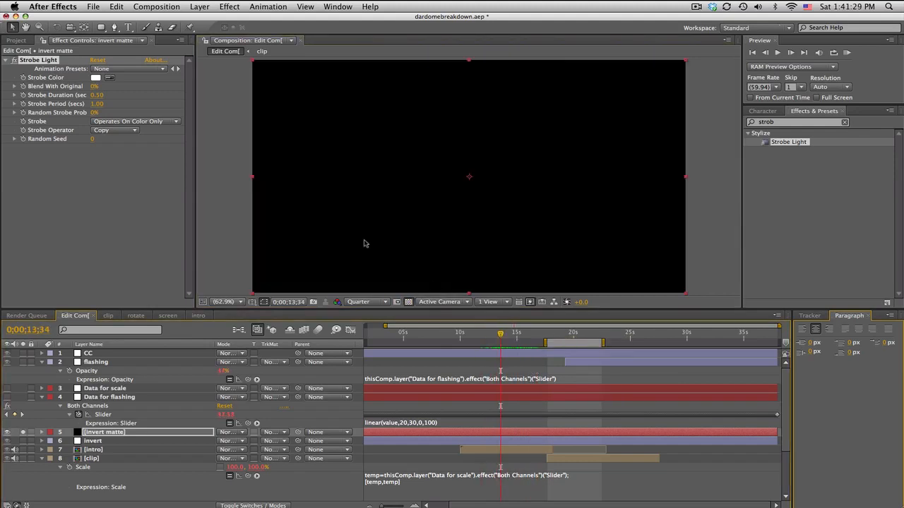
# Step: Set the Strobe option to Makes Layer Transparent and scrub the matte back to 0;00;07;38
pyautogui.click(130, 131)
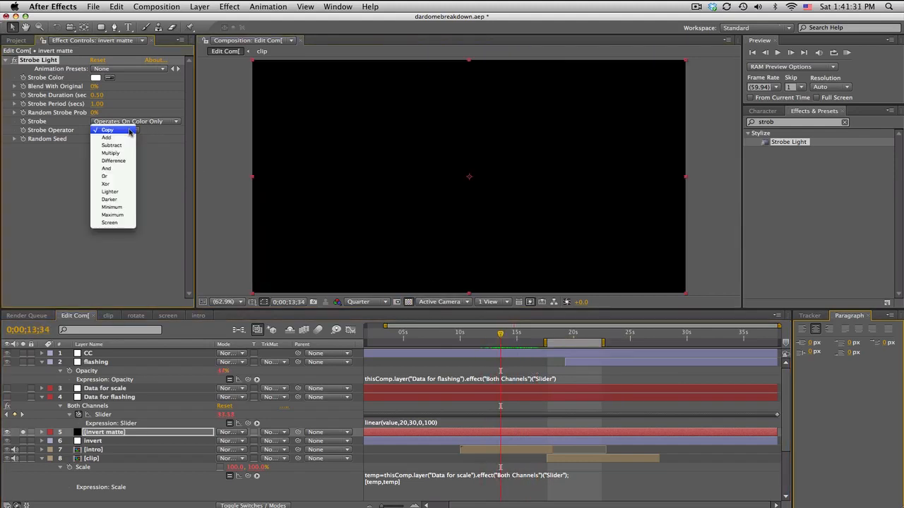
pyautogui.click(130, 130)
pyautogui.click(141, 122)
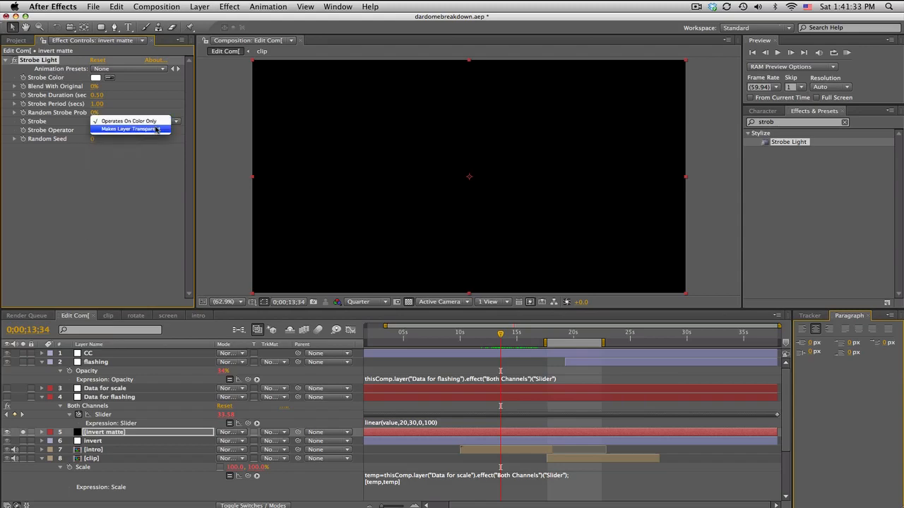
pyautogui.click(157, 129)
pyautogui.moveTo(466, 334); pyautogui.dragTo(433, 333)
# Step: Set the strobe duration to 0.01 and the strobe period to 0.02 seconds, and scrub the matte to 0;00;13;26
pyautogui.click(97, 95)
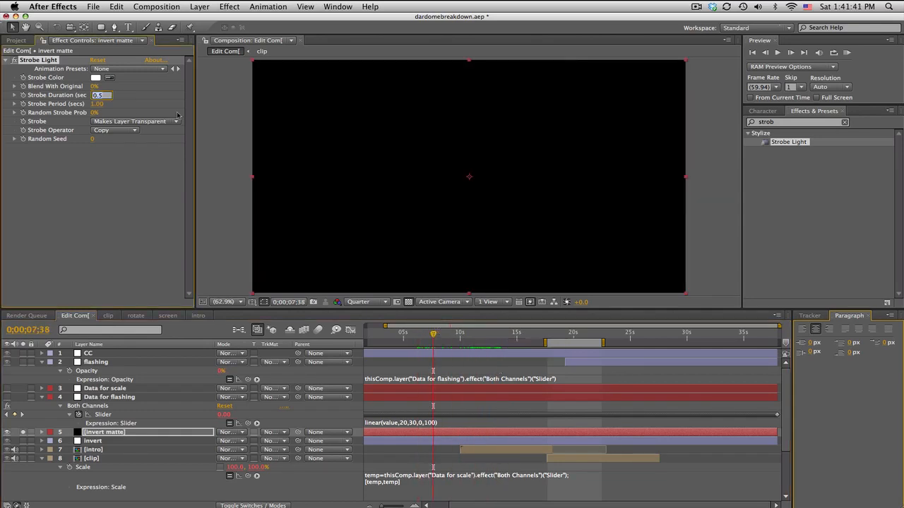
pyautogui.write('01')
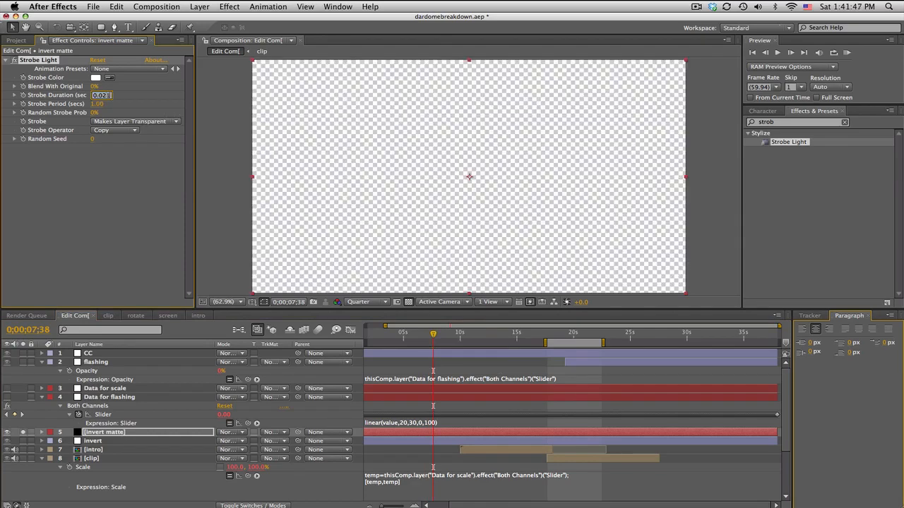
pyautogui.click(96, 104)
pyautogui.write('0.02')
pyautogui.press('Return')
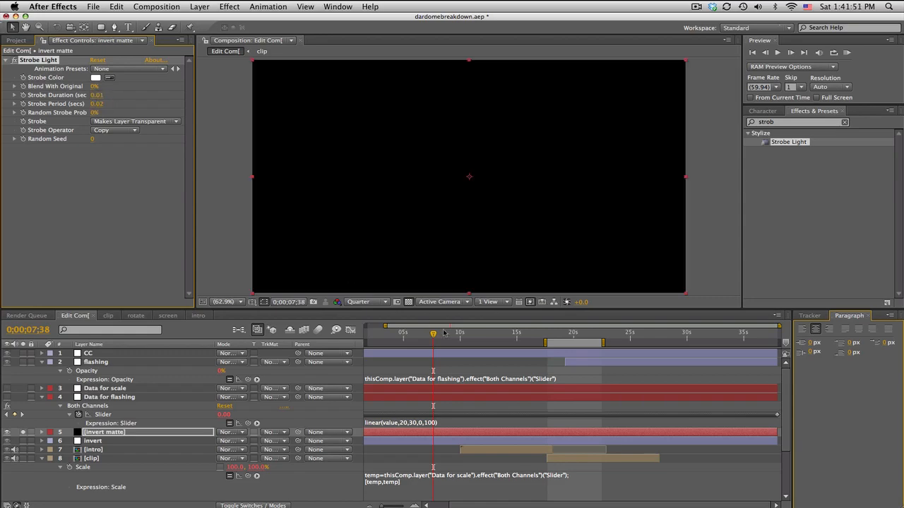
pyautogui.moveTo(444, 333); pyautogui.dragTo(499, 335)
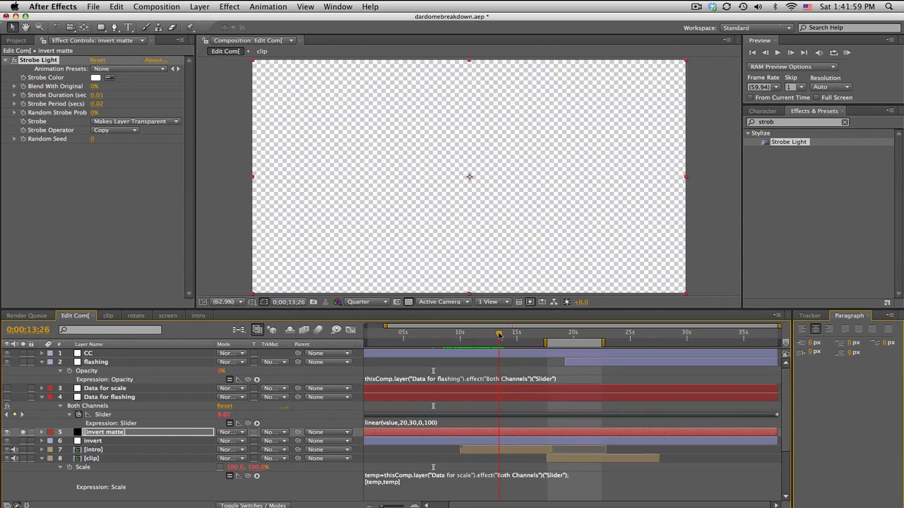
# Step: Use invert matte as the invert layer's alpha track matte, turn off its solo, and scrub to 0;00;15;51
pyautogui.click(167, 444)
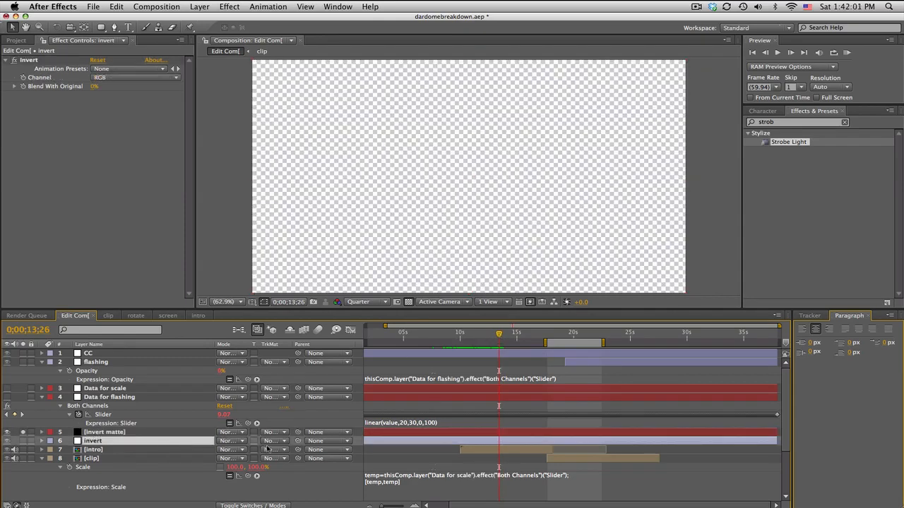
pyautogui.click(273, 442)
pyautogui.click(274, 453)
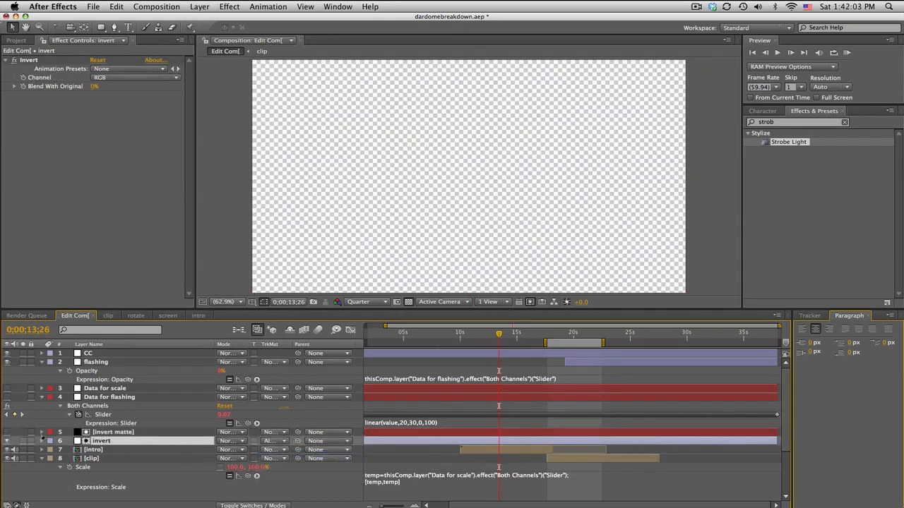
pyautogui.moveTo(501, 335); pyautogui.dragTo(527, 334)
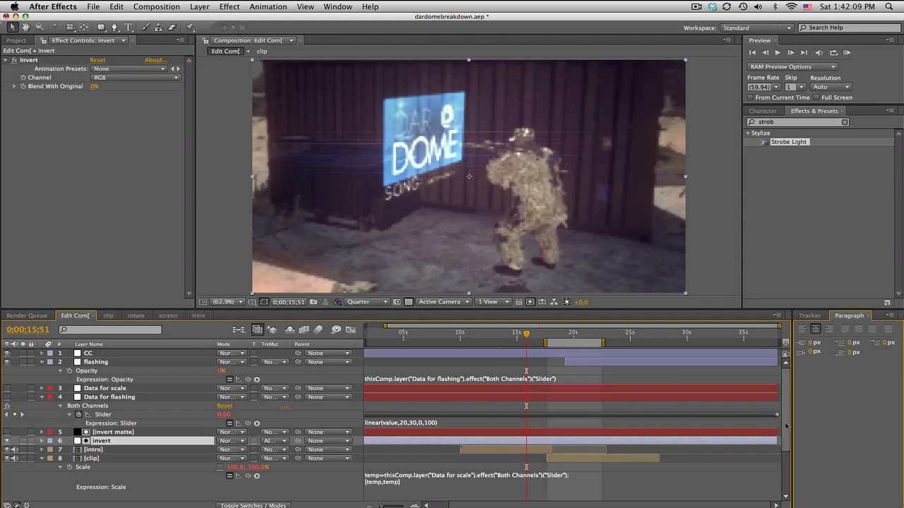
# Step: Show the audio waveform of the Dirtyphonics - Teleportation.mp3 layer
pyautogui.scroll(-5, 792, 450)
pyautogui.click(583, 496)
pyautogui.press('l')
pyautogui.press('l')
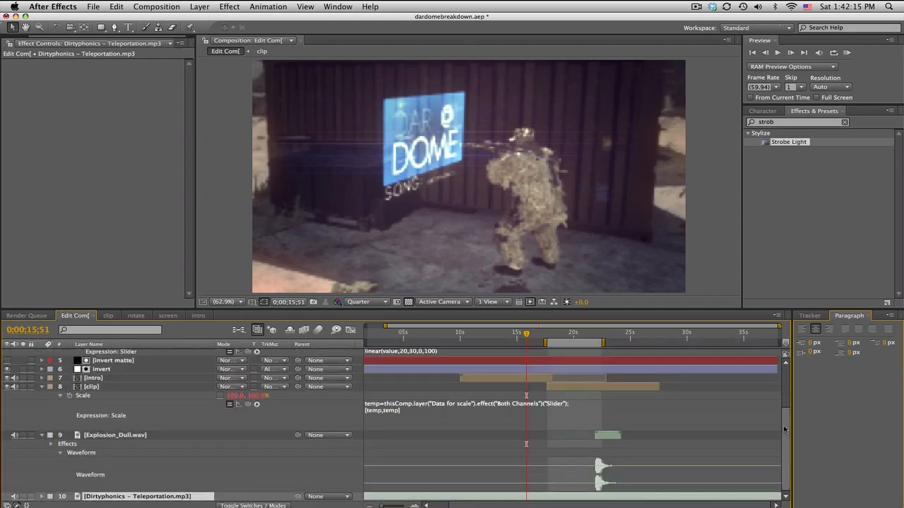
pyautogui.scroll(-3, 784, 430)
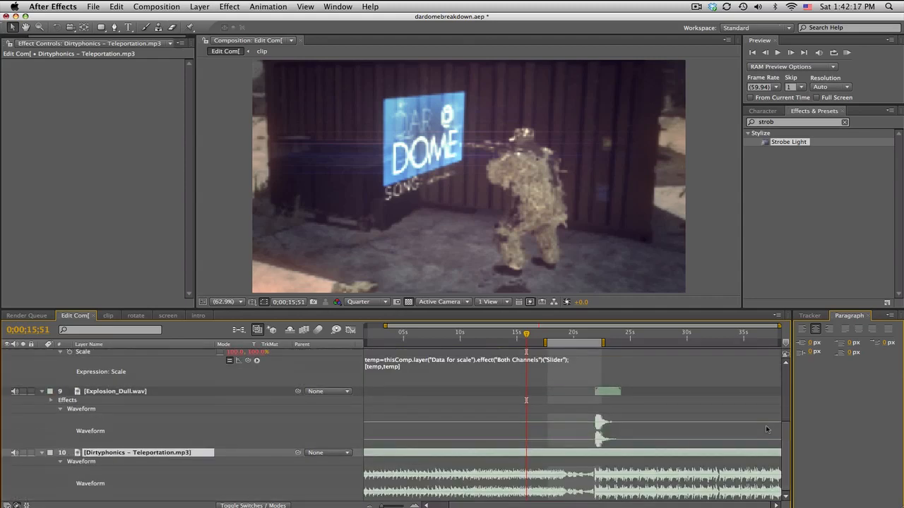
# Step: Examine the song's waveform closely between about 15 and 19 seconds and place the playhead at 0;00;16;25
pyautogui.press('=')
pyautogui.press('=')
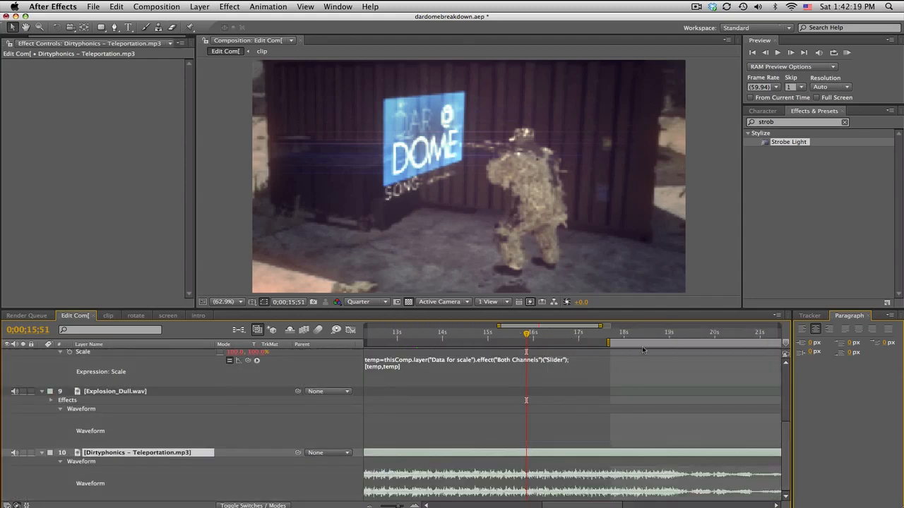
pyautogui.press('=')
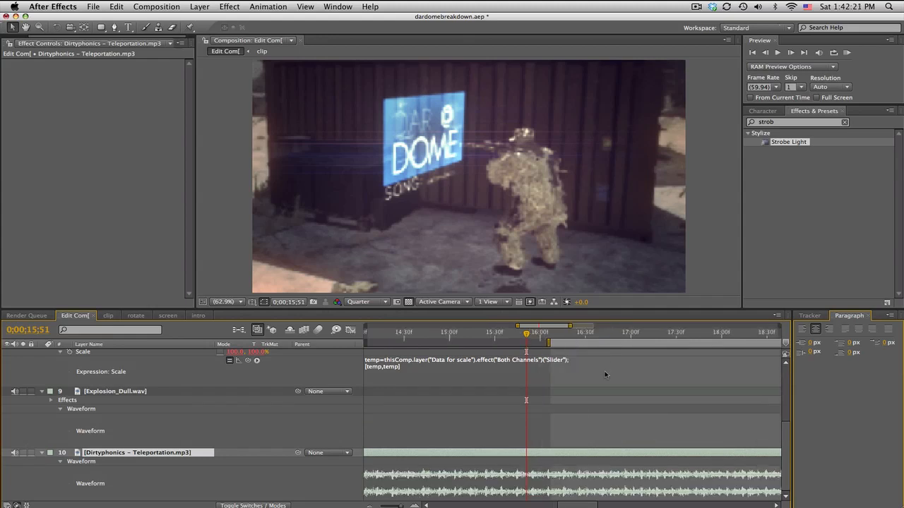
pyautogui.hscroll(5, 550, 333)
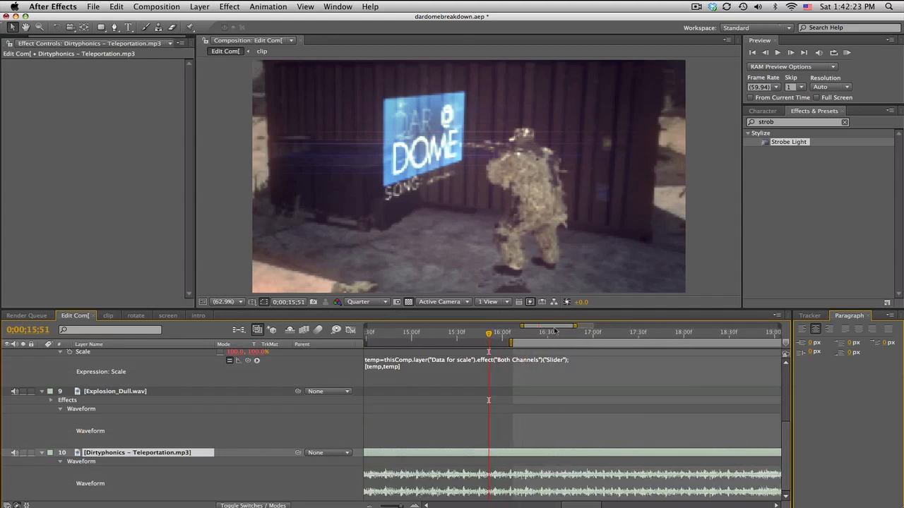
pyautogui.click(551, 336)
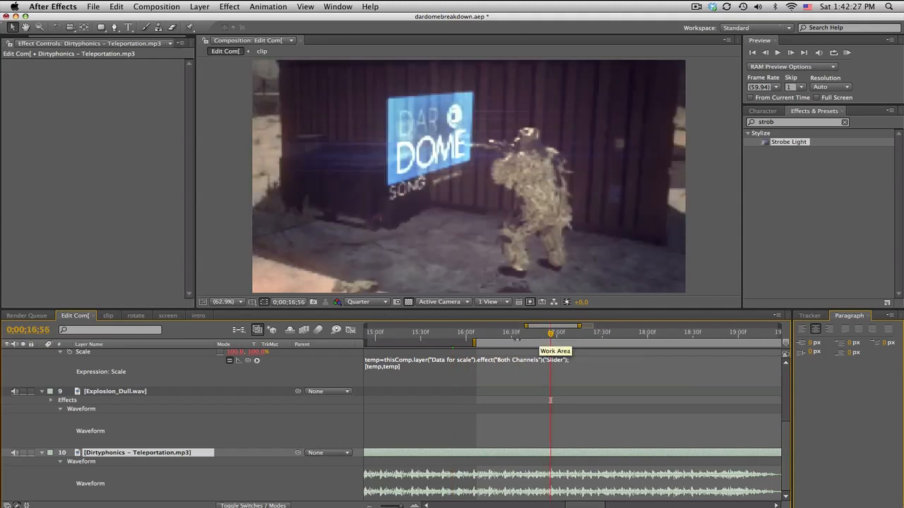
pyautogui.click(506, 337)
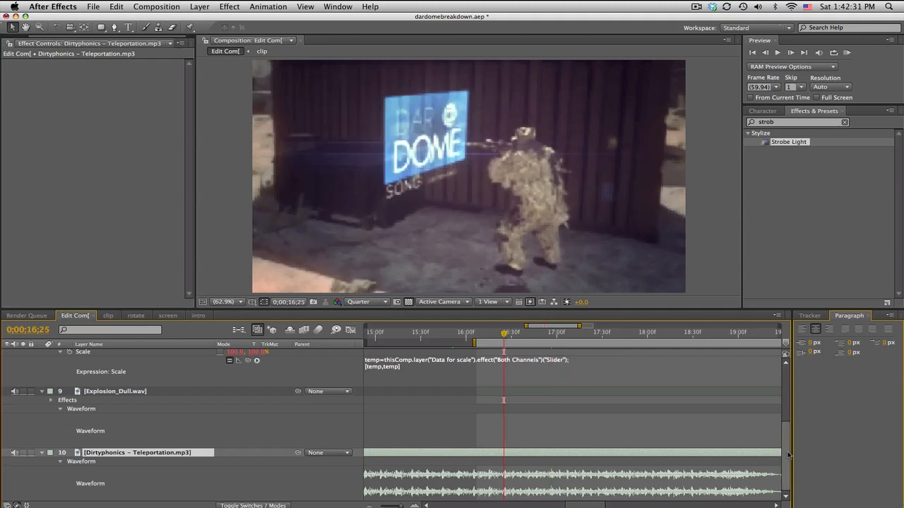
# Step: Trim the start of the invert layer to the playhead at 0;00;16;25
pyautogui.scroll(5, 776, 425)
pyautogui.scroll(2, 790, 417)
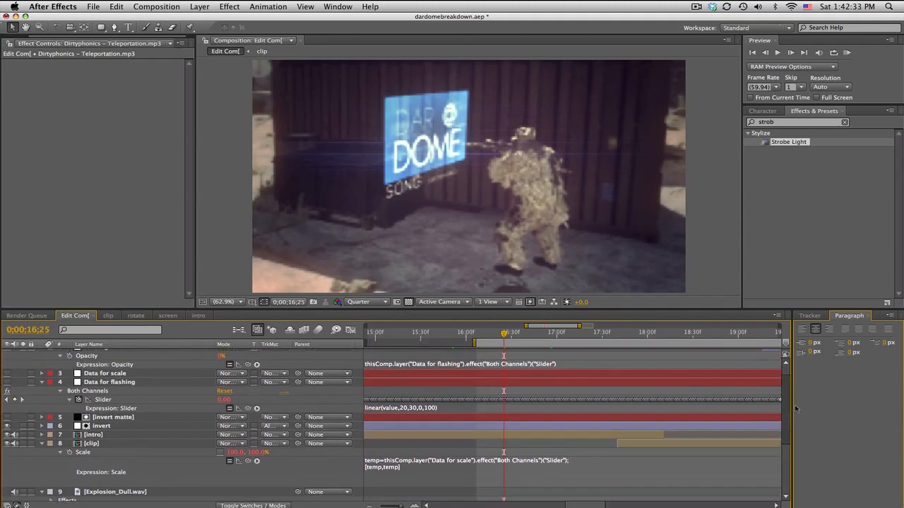
pyautogui.click(517, 427)
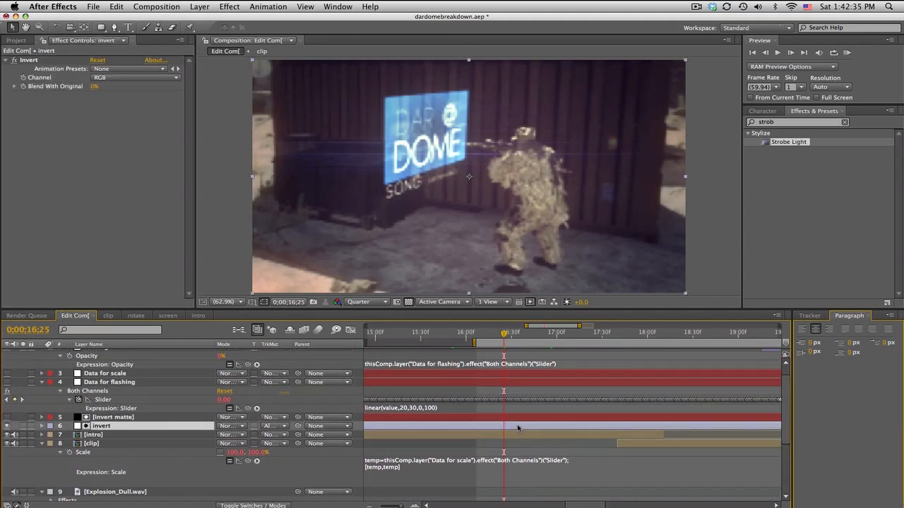
pyautogui.hotkey('alt', '[')
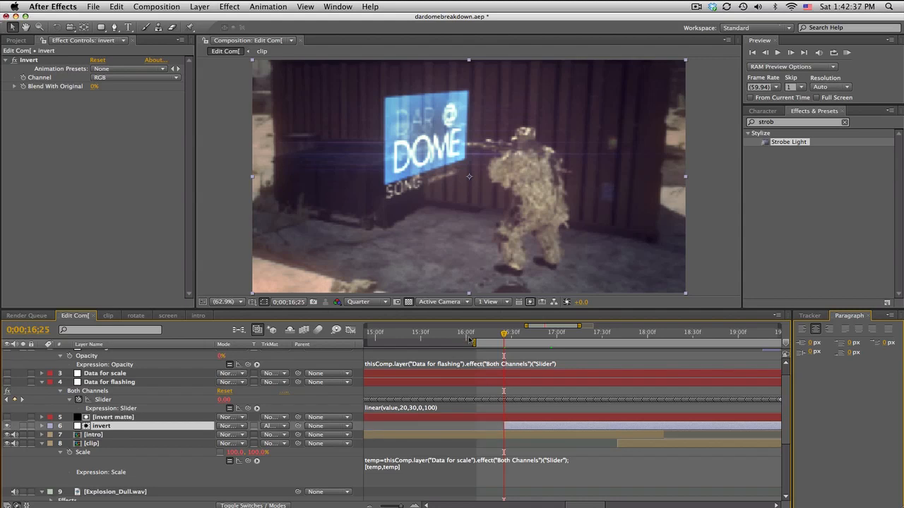
# Step: Extend the work area start back to about 0;00;15;20 and run a RAM preview of the invert flash
pyautogui.moveTo(474, 343); pyautogui.dragTo(406, 344)
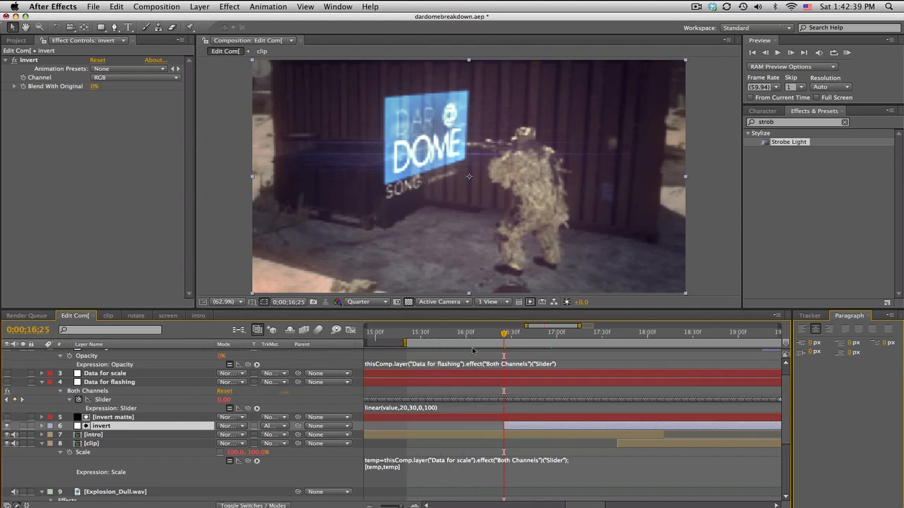
pyautogui.click(848, 53)
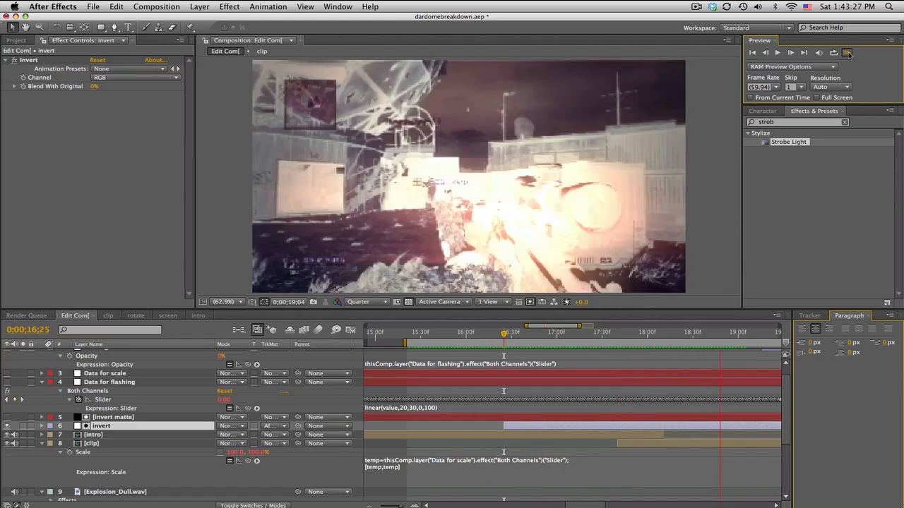
pyautogui.click(847, 54)
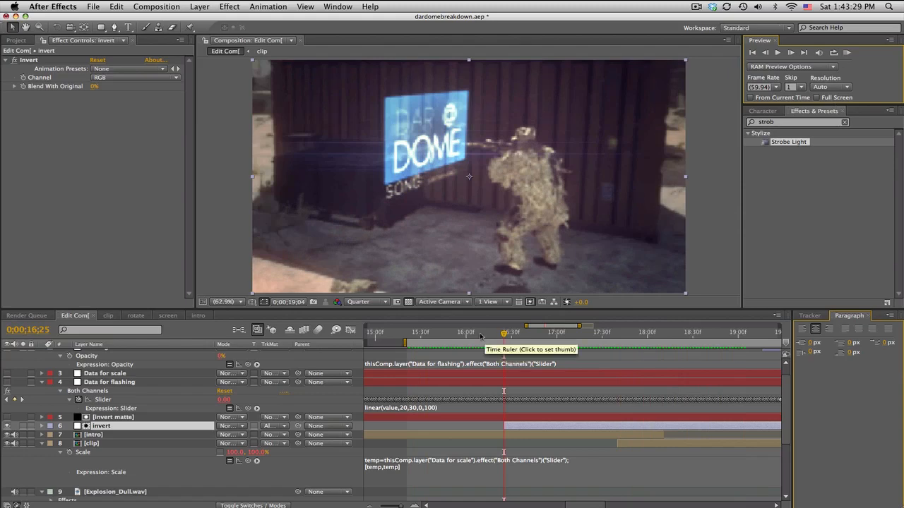
# Step: Scrub to 0;00;17;03 and inspect the layers between about 15 and 23 seconds
pyautogui.moveTo(481, 336); pyautogui.dragTo(562, 342)
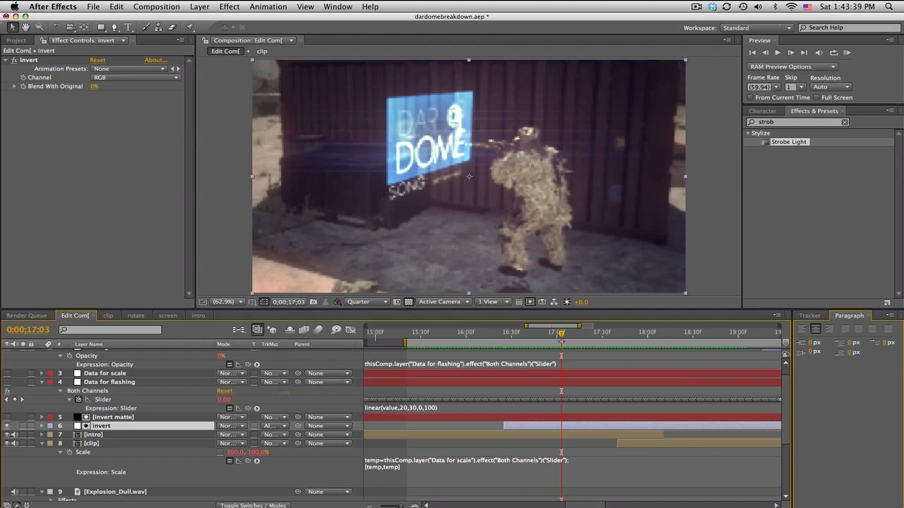
pyautogui.press('-')
pyautogui.moveTo(573, 325); pyautogui.dragTo(590, 326)
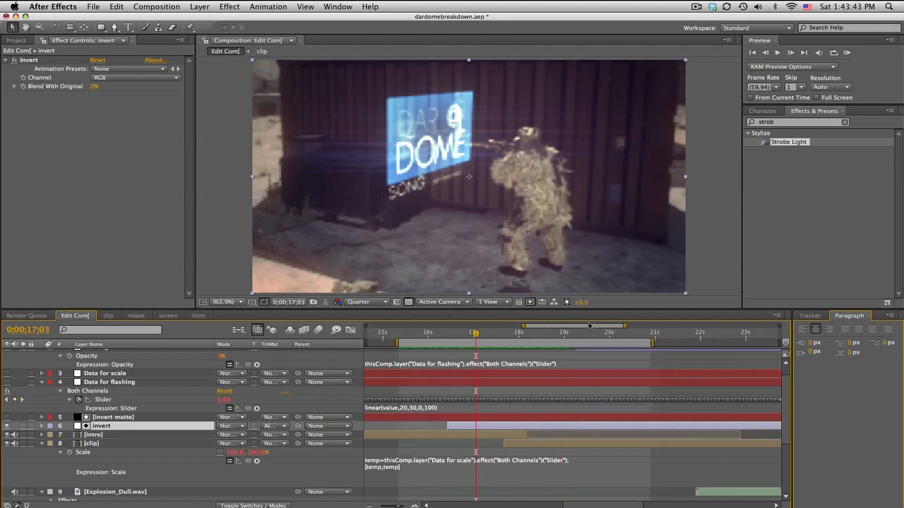